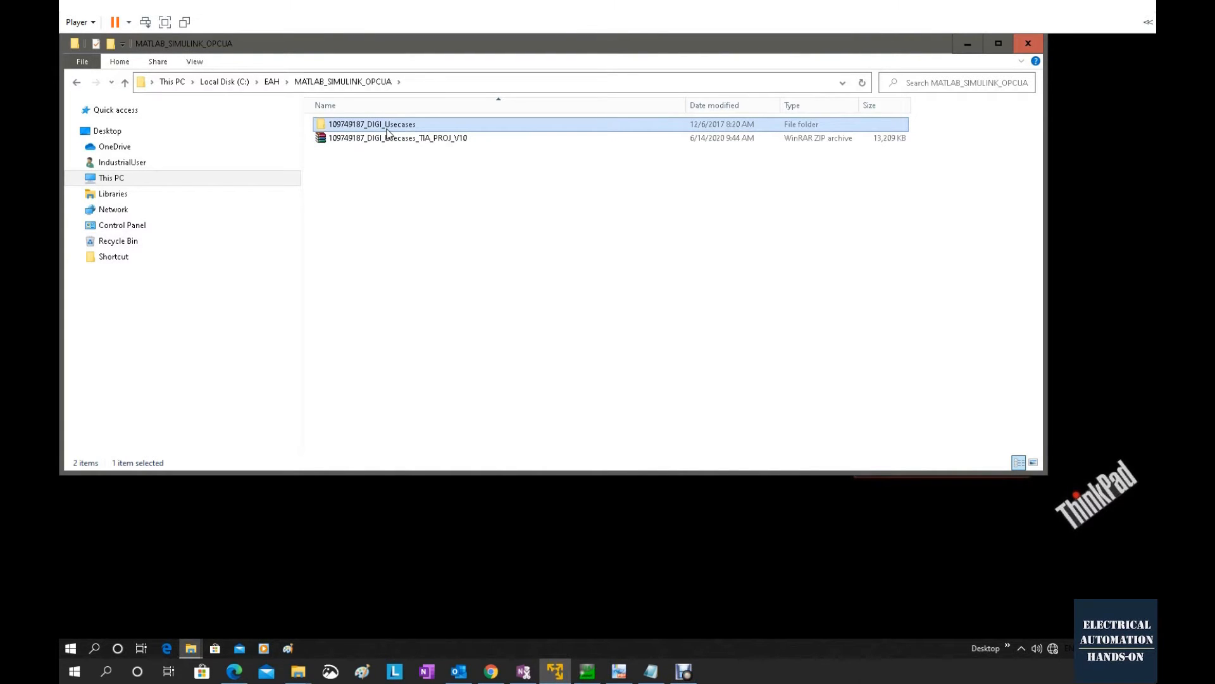
Open the 109749187_DIGI_Usecases folder and widen the file type column to check the project's TIA Portal version.
{"action": "double_click", "coordinate": [387, 131]}
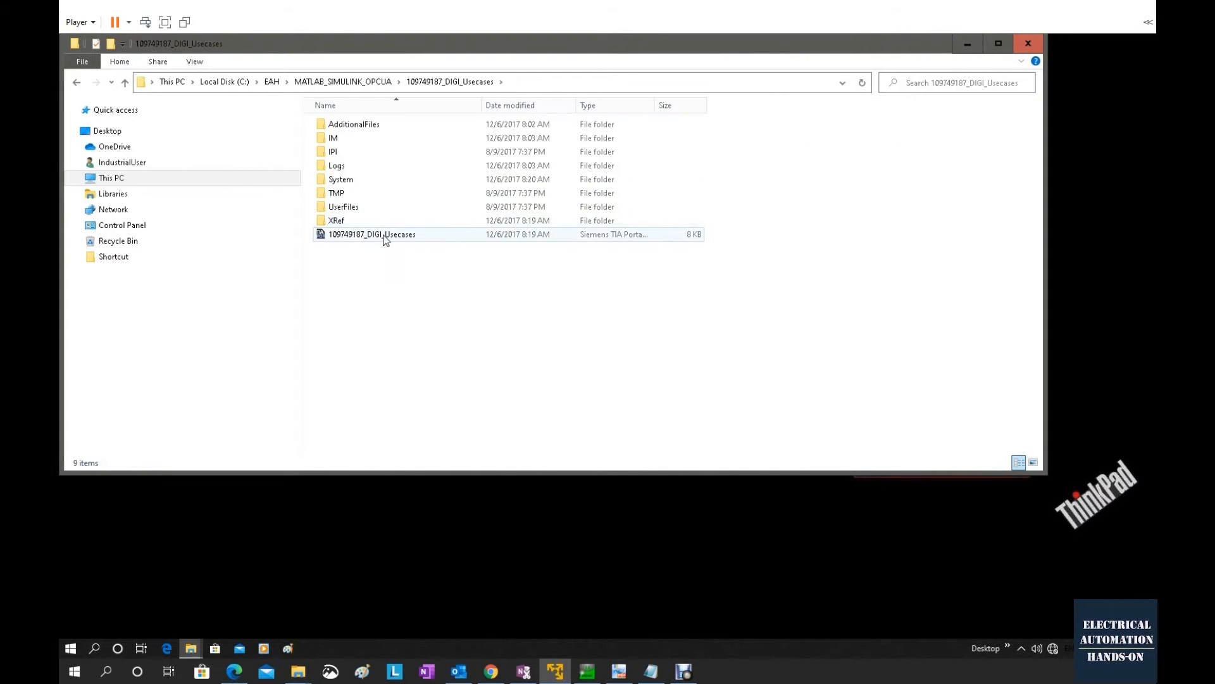
{"action": "left_click_drag", "start_coordinate": [654, 105], "coordinate": [831, 105]}
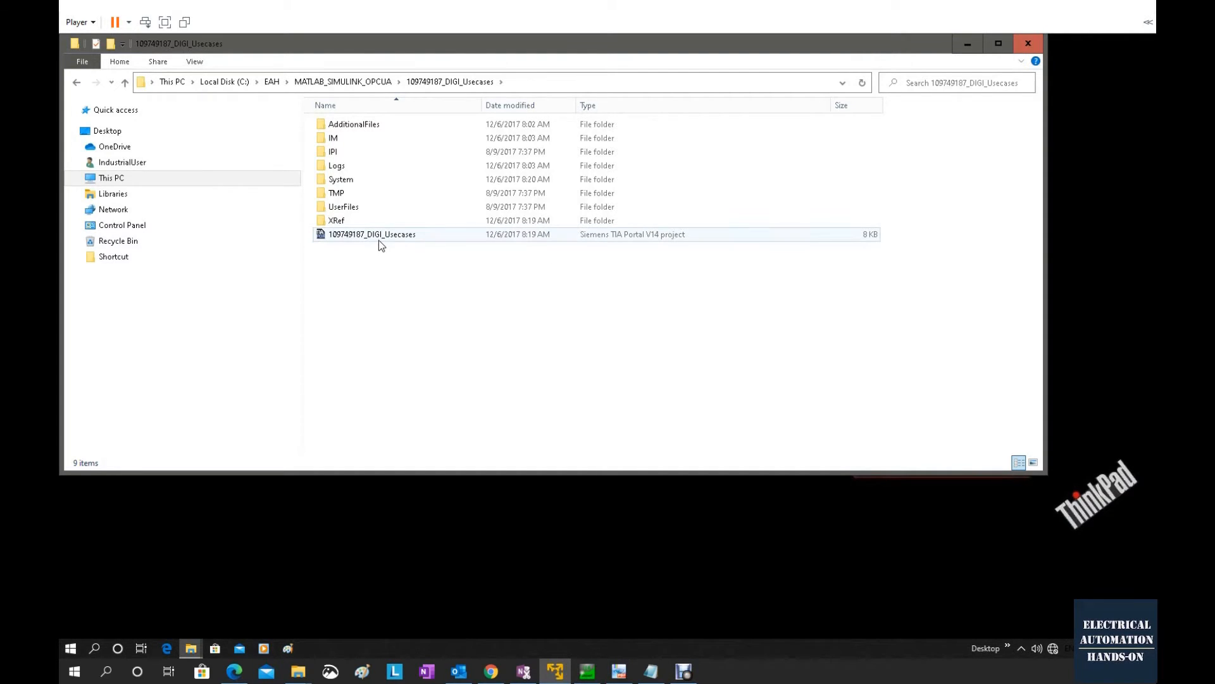
{"action": "left_click", "coordinate": [968, 43]}
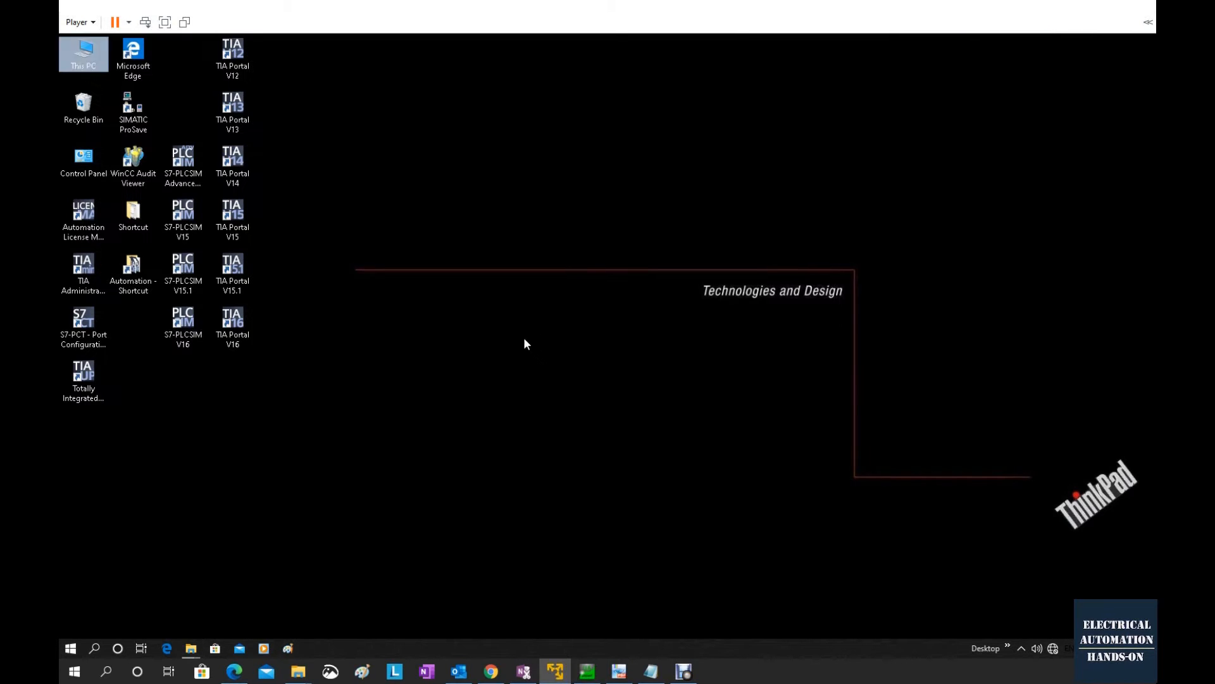
Start TIA Portal V16 and upgrade the V14 project 109749187_DIGI_Usecases to V16.
{"action": "double_click", "coordinate": [236, 322]}
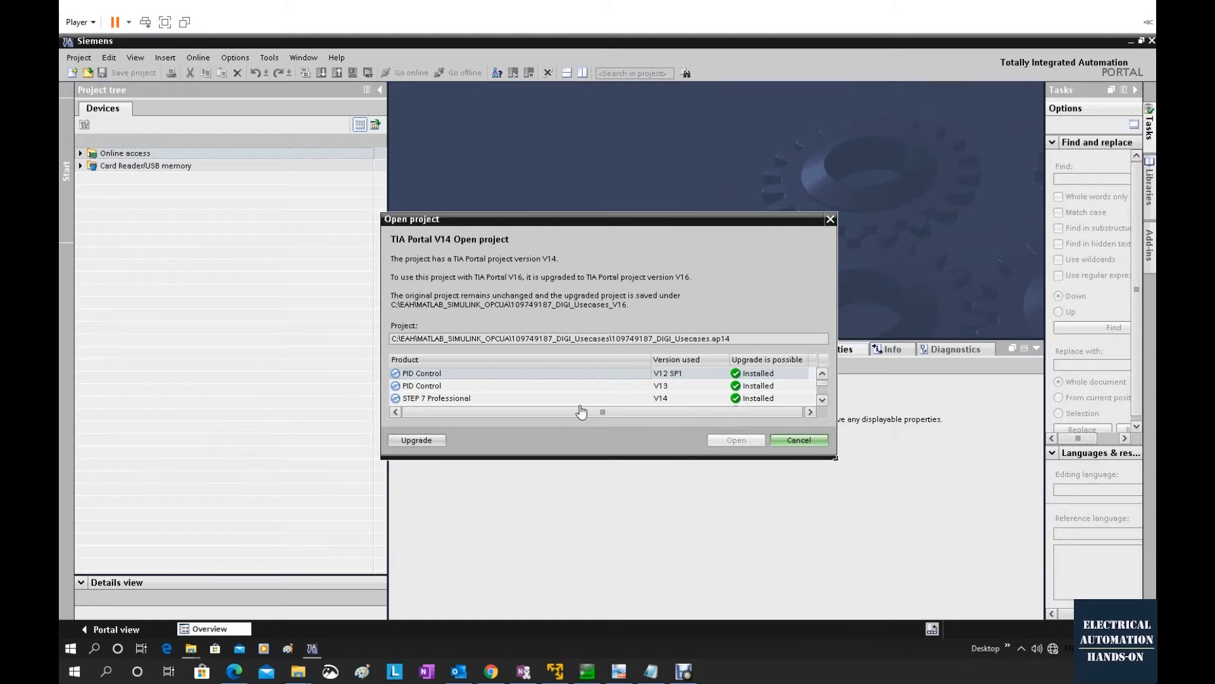
{"action": "left_click", "coordinate": [433, 443]}
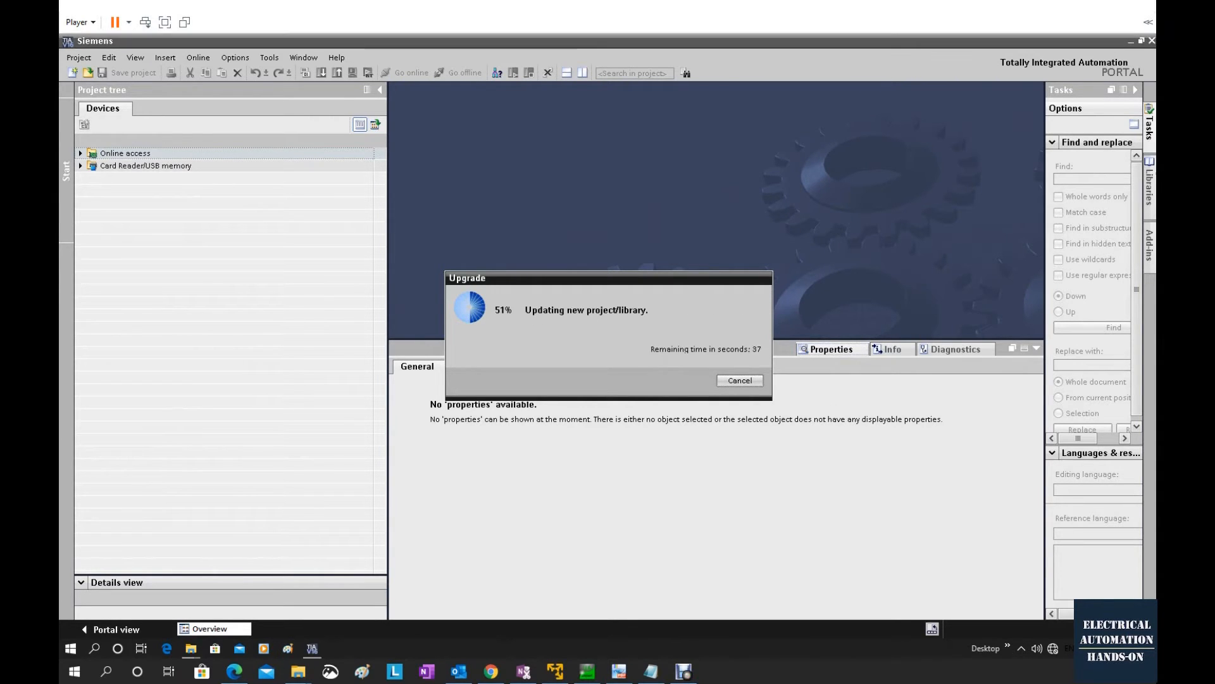
{"action": "left_click", "coordinate": [165, 21]}
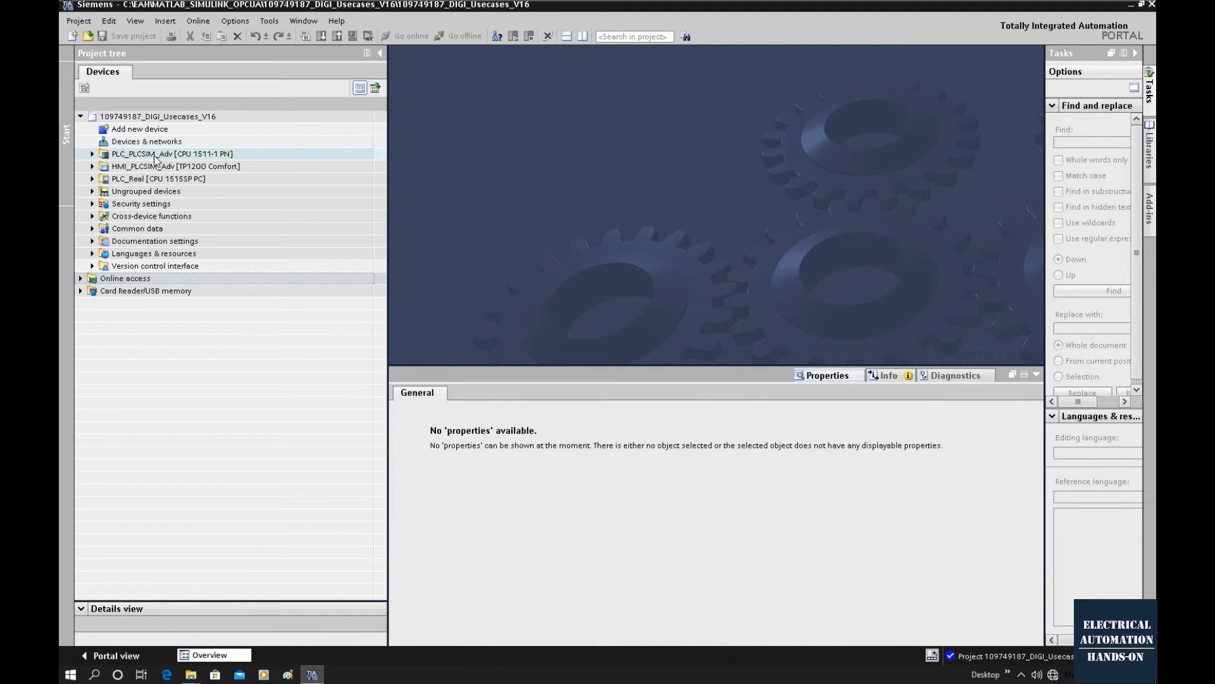
Expand the PLC_PLCSIM_Adv controller in the project tree and rename it PLC_Matlab_OPCUA.
{"action": "left_click", "coordinate": [156, 156]}
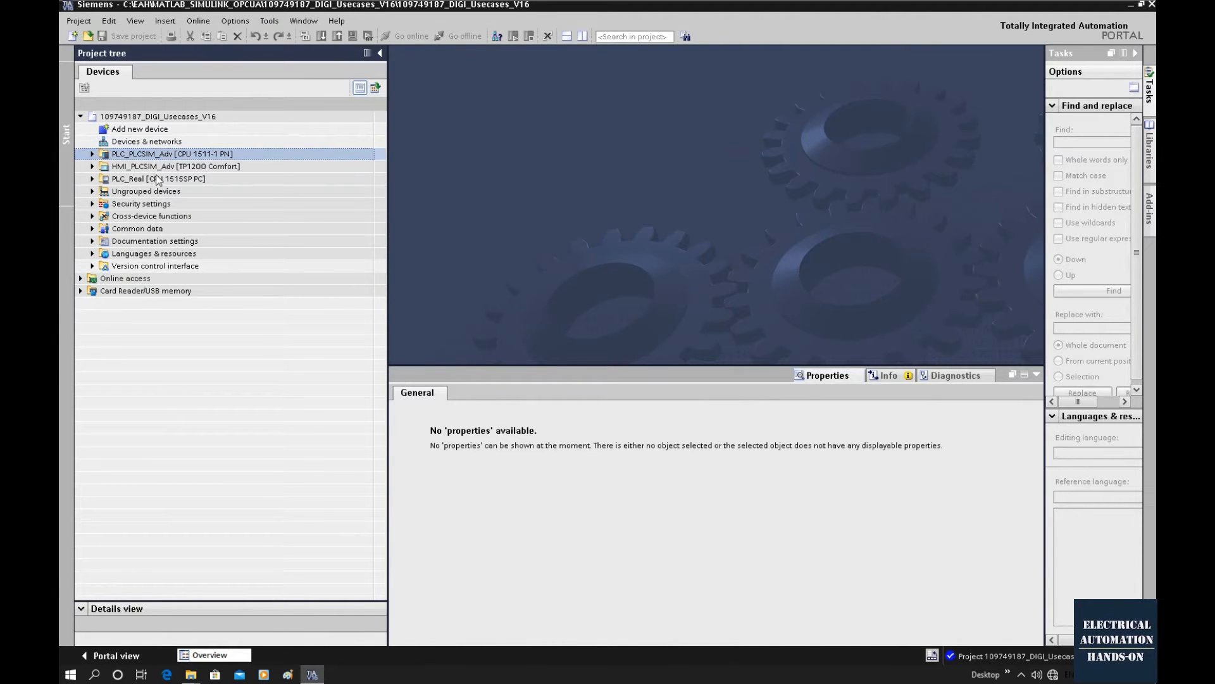
{"action": "double_click", "coordinate": [135, 157]}
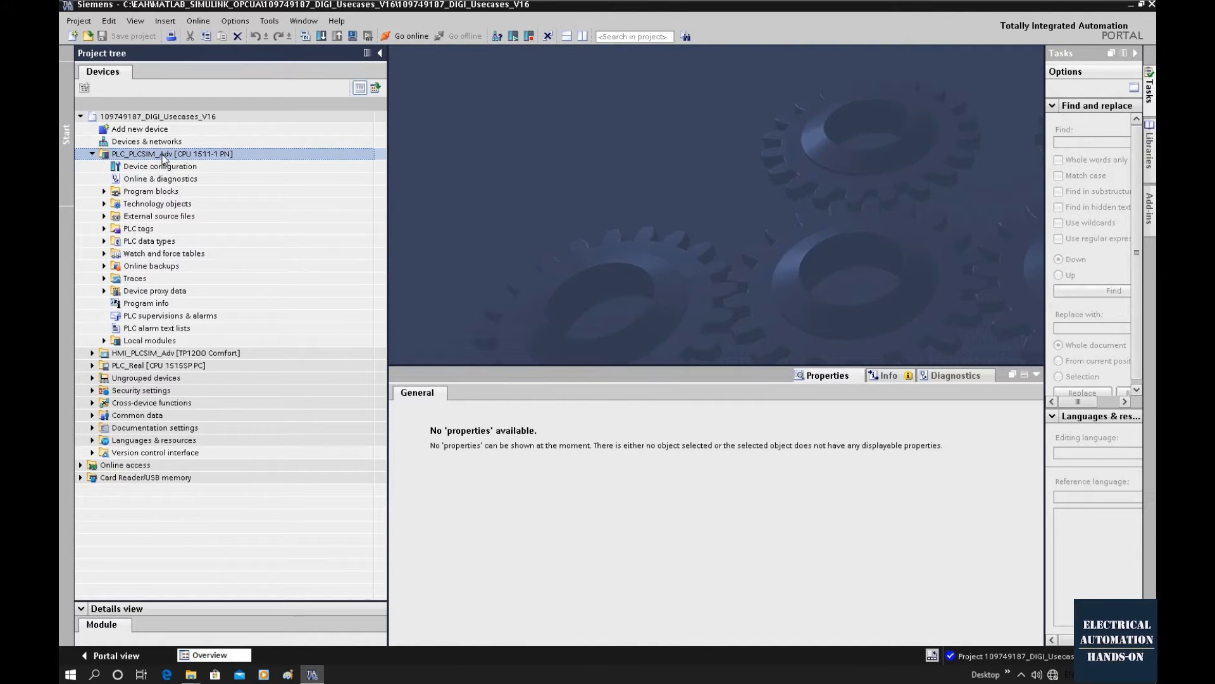
{"action": "right_click", "coordinate": [163, 158]}
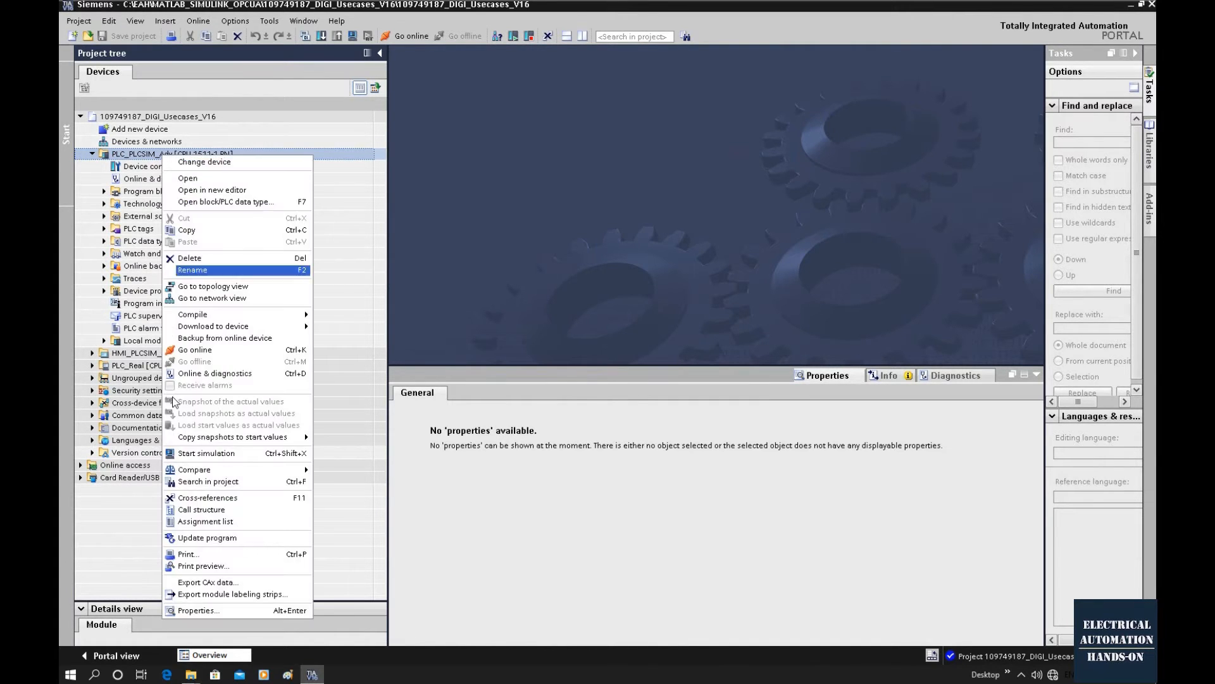
{"action": "mouse_move", "coordinate": [209, 312]}
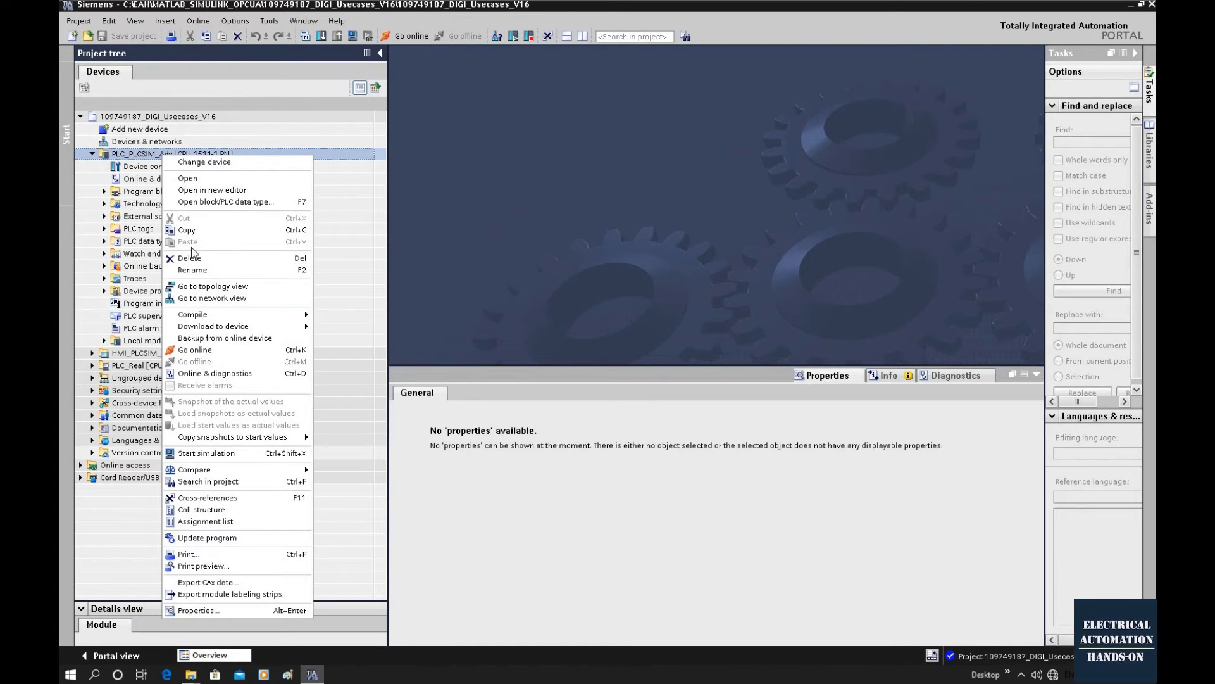
{"action": "key", "text": "Escape"}
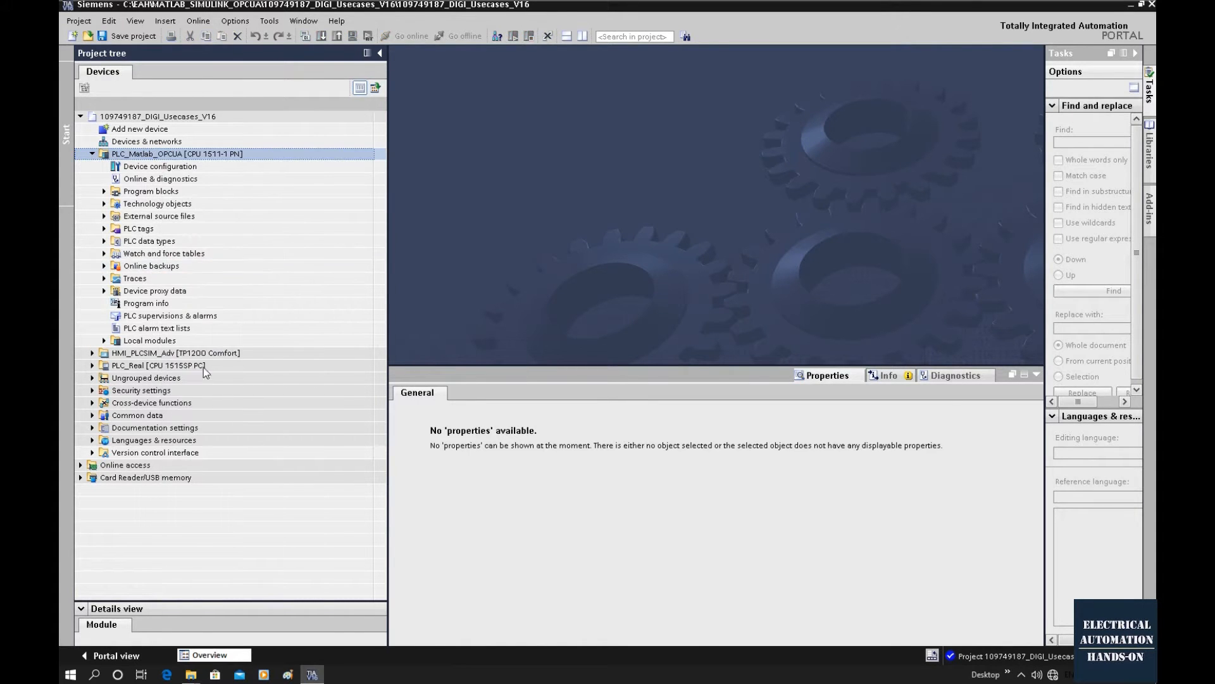
Rename the CPU 1511-1 PN controller as PLCMatlabOPCUA, without underscores.
{"action": "right_click", "coordinate": [168, 154]}
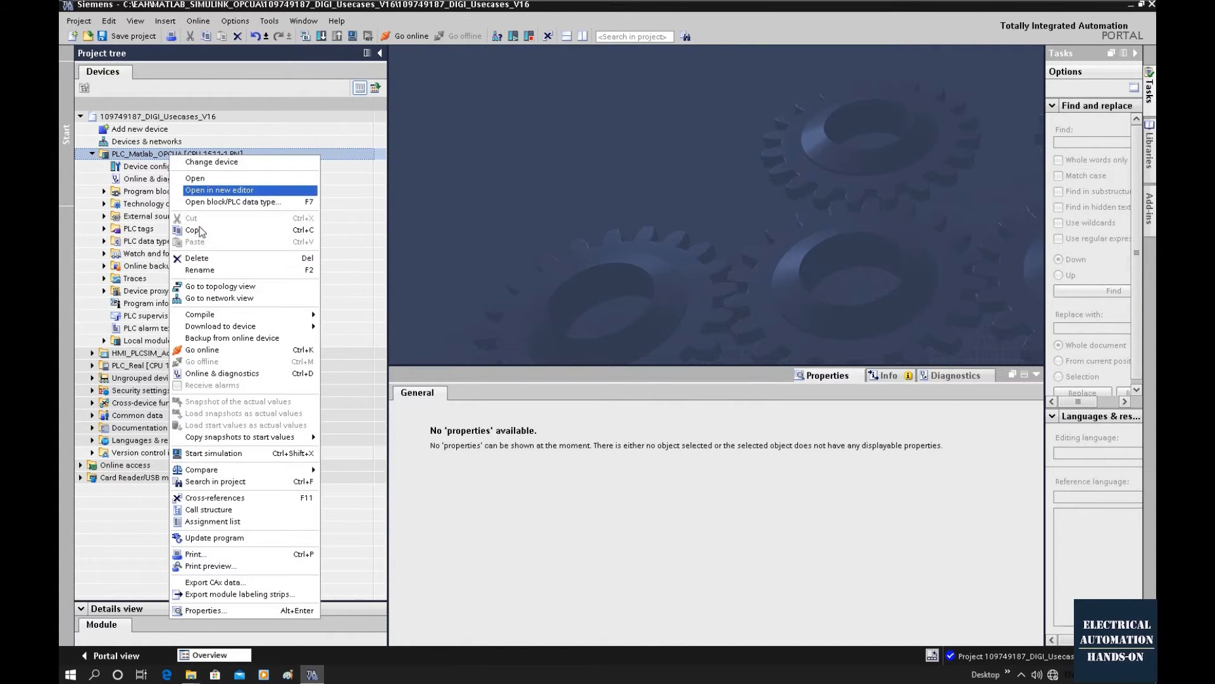
{"action": "left_click", "coordinate": [189, 271]}
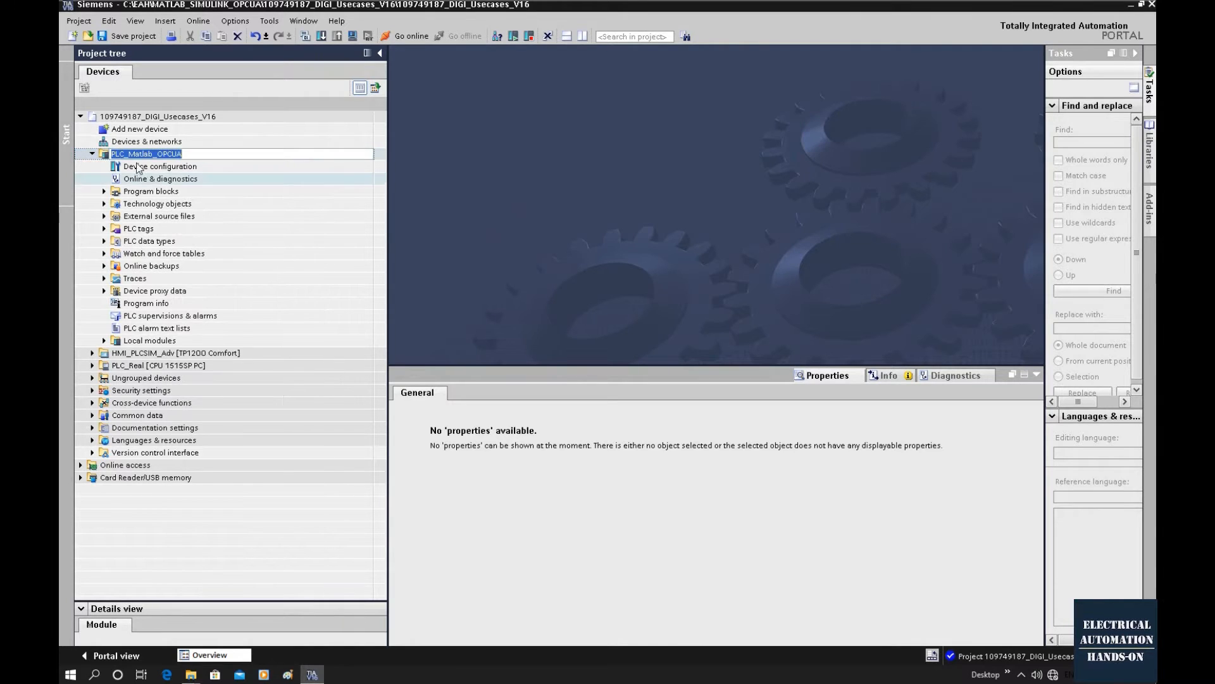
{"action": "key", "text": "BackSpace"}
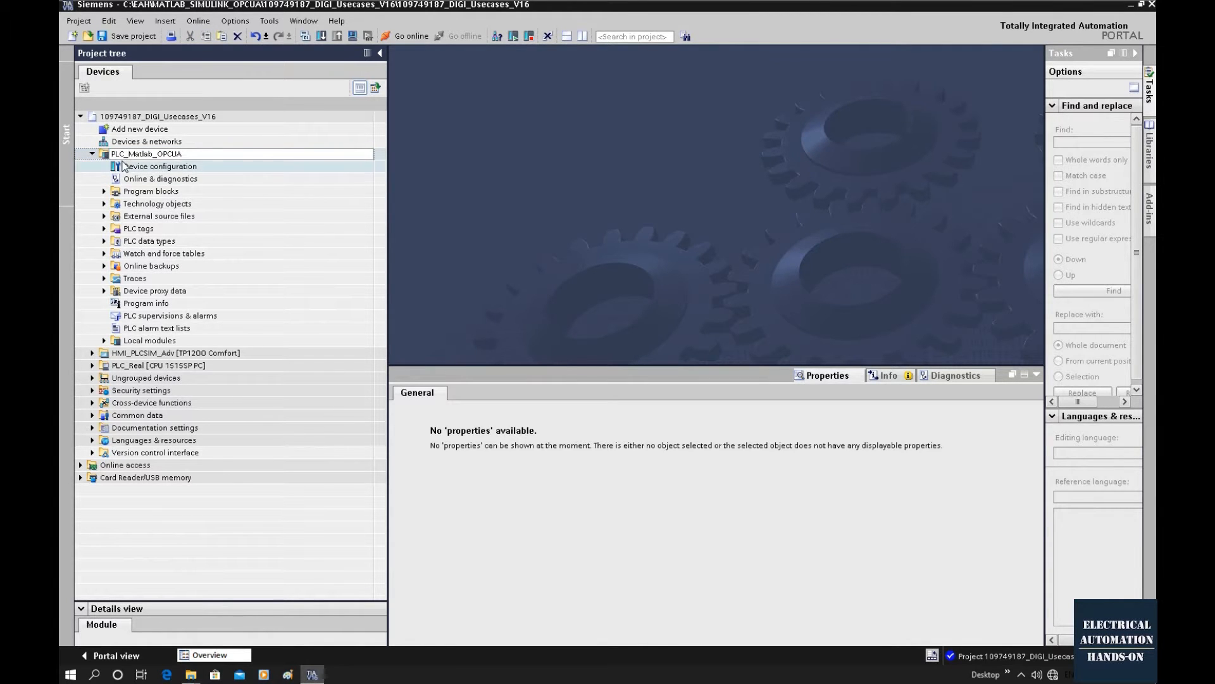
{"action": "key", "text": "Return"}
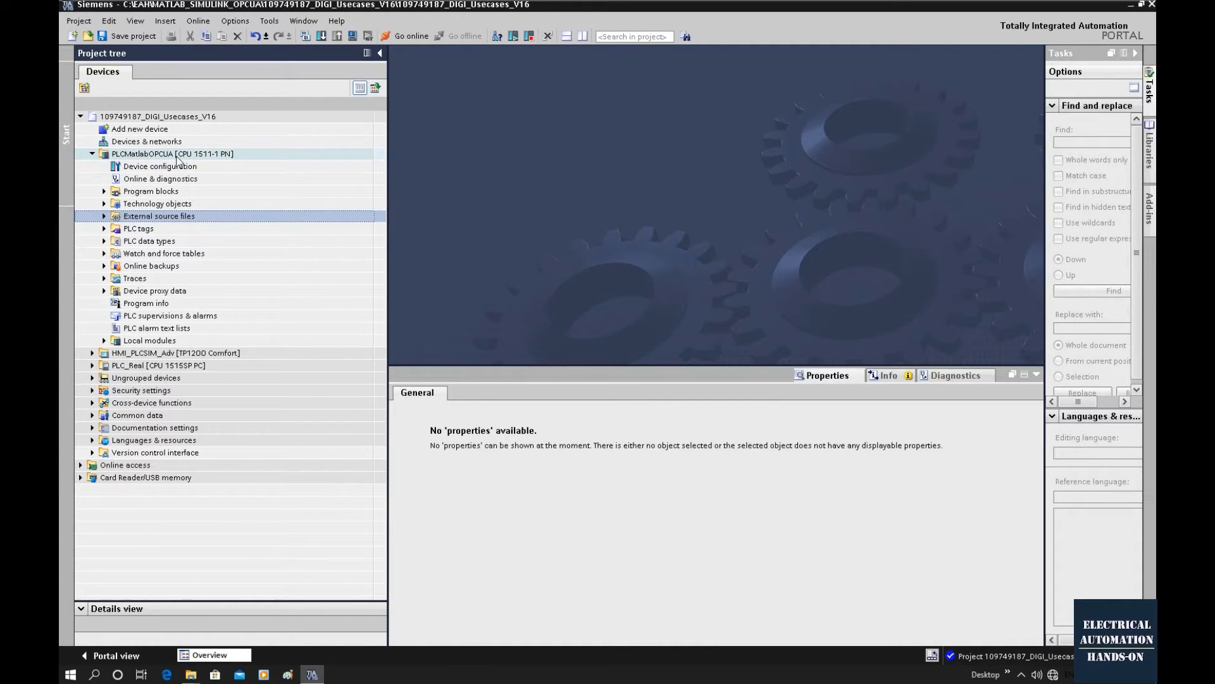
{"action": "left_click", "coordinate": [177, 155]}
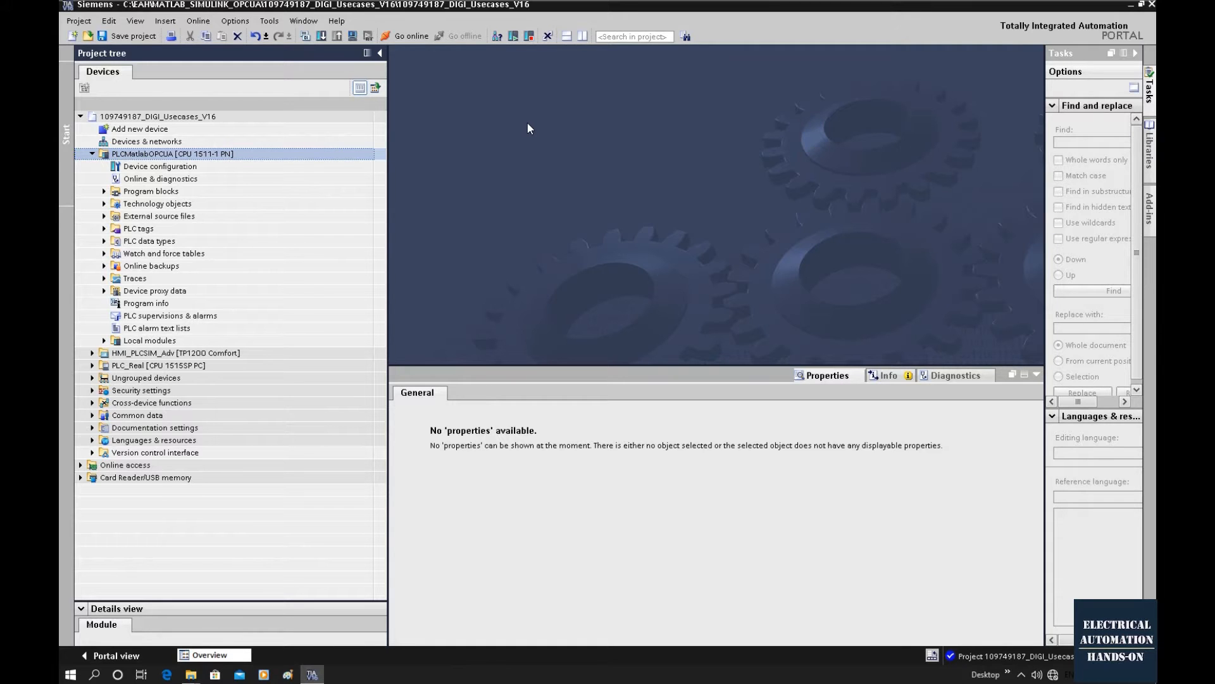
In PLCMatlabOPCUA's device configuration, replace the CPU with the CPU 1511-1 PN 6ES7 511-1AK02-0AB0, version V2.6.
{"action": "double_click", "coordinate": [160, 167]}
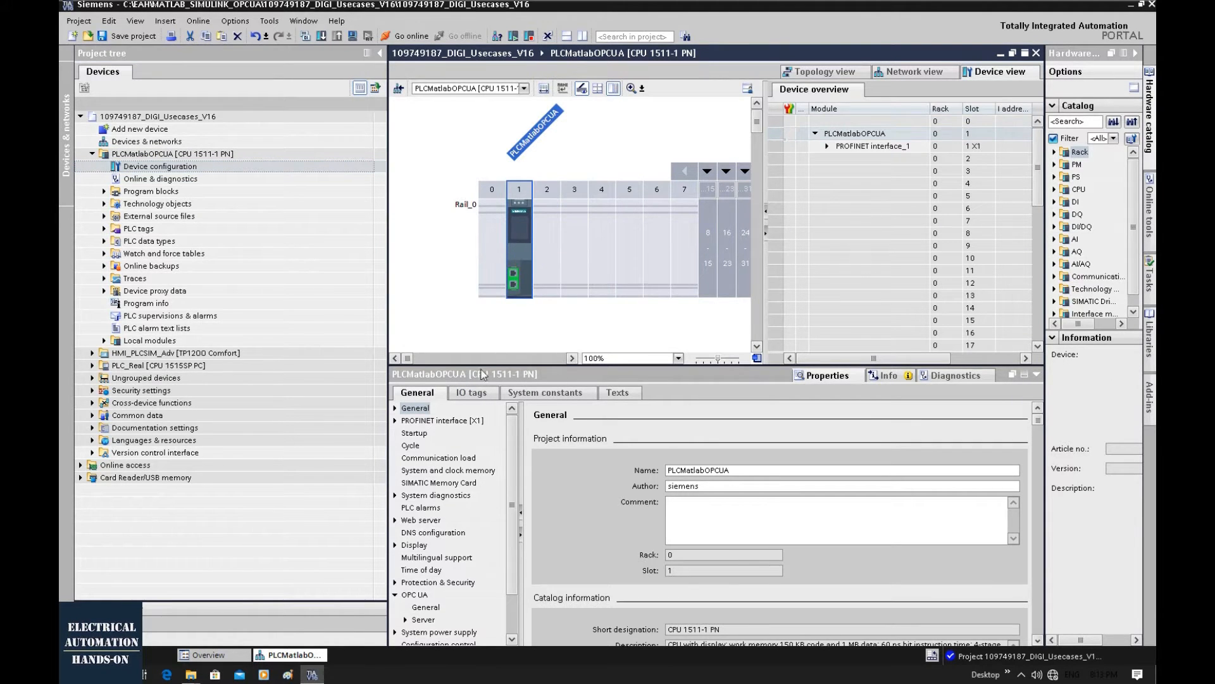
{"action": "right_click", "coordinate": [520, 246]}
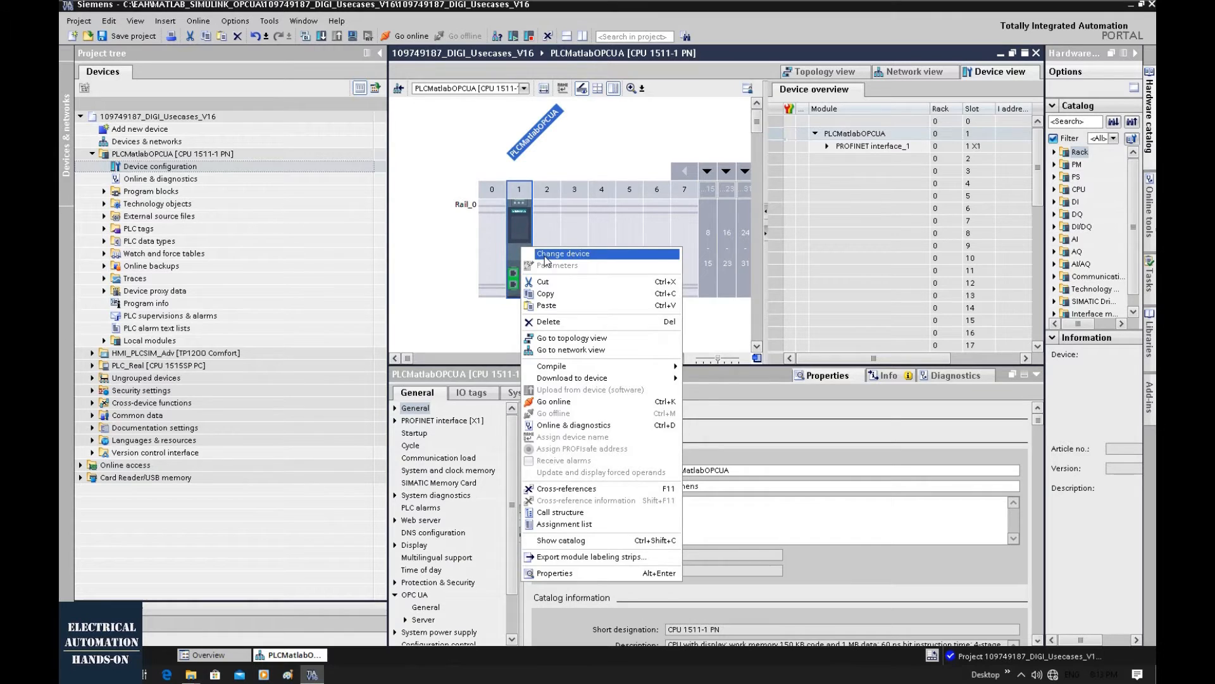
{"action": "left_click", "coordinate": [545, 255]}
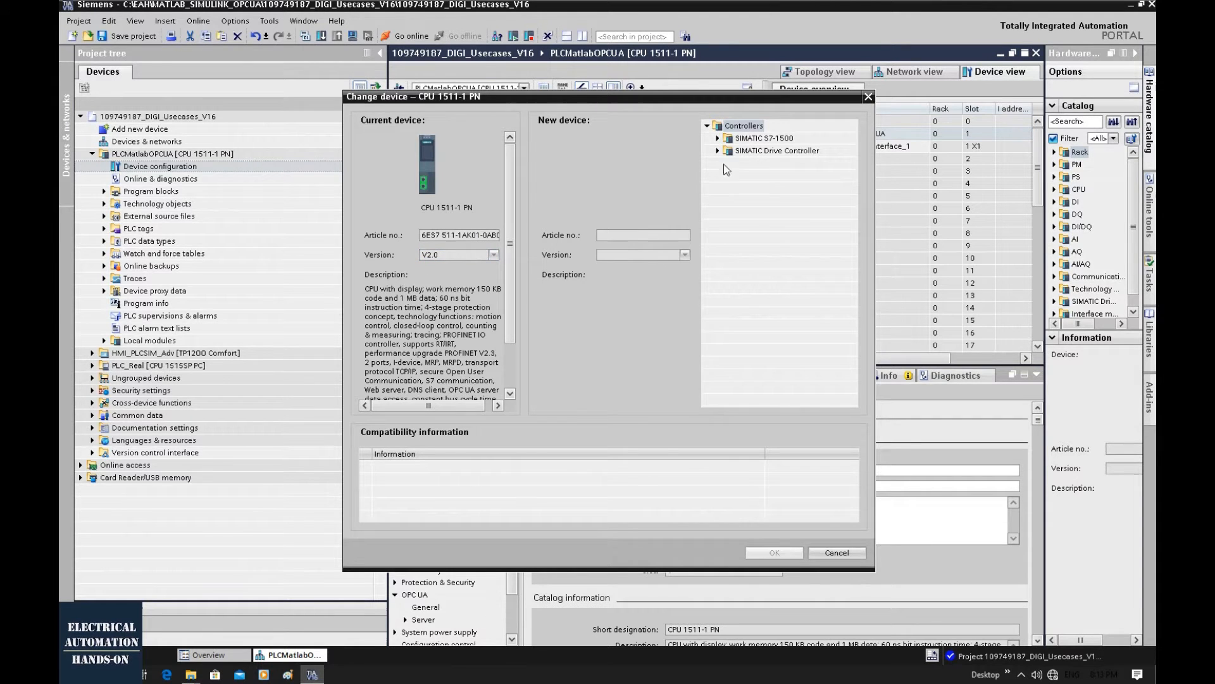
{"action": "left_click", "coordinate": [717, 138]}
{"action": "double_click", "coordinate": [741, 152]}
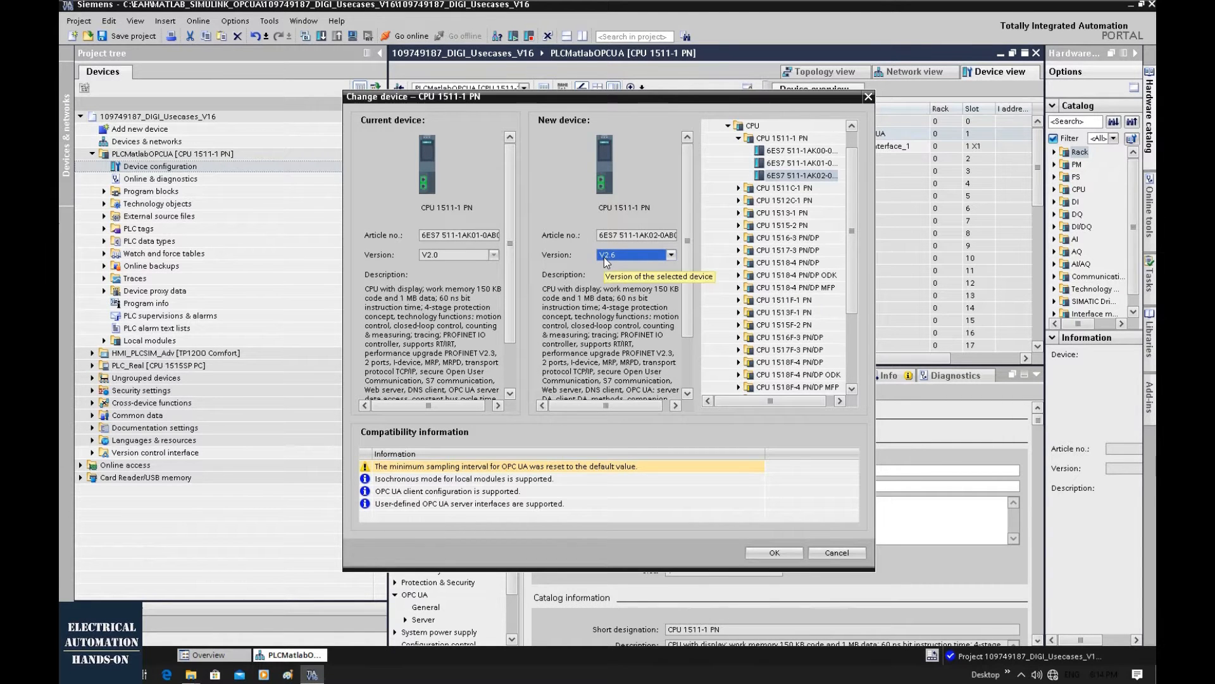
{"action": "left_click", "coordinate": [769, 554]}
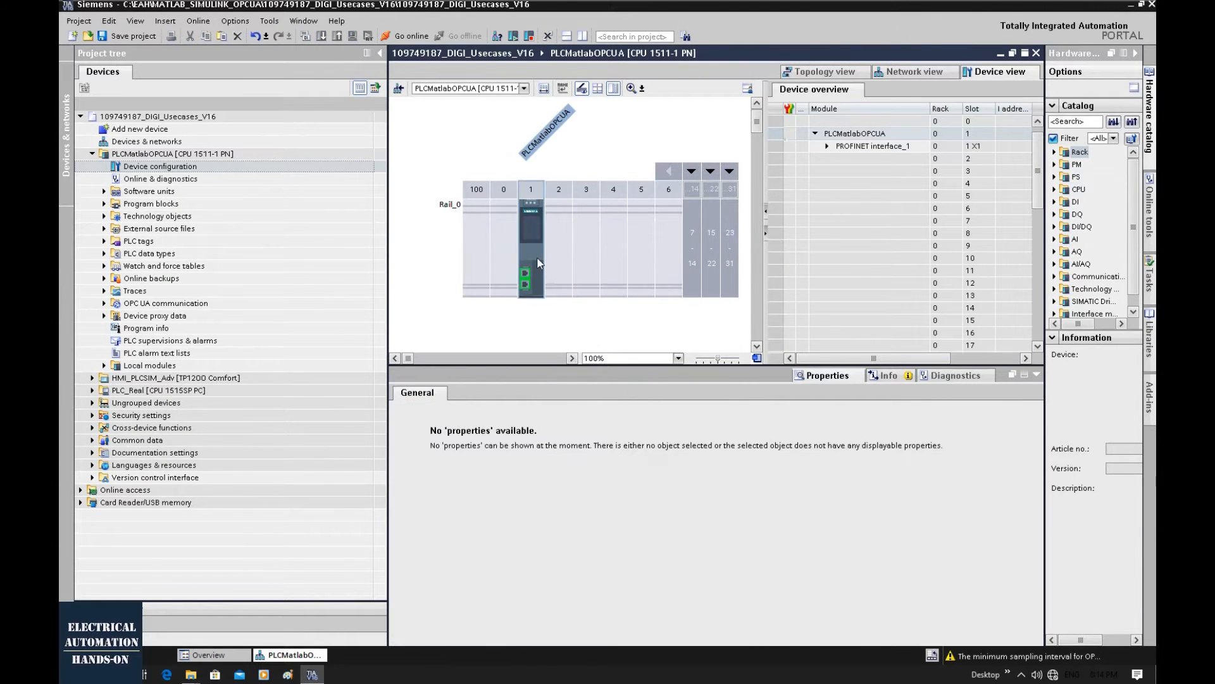
Enlarge the CPU's properties area and examine its OPC UA settings, including server activation and server address.
{"action": "left_click", "coordinate": [537, 256]}
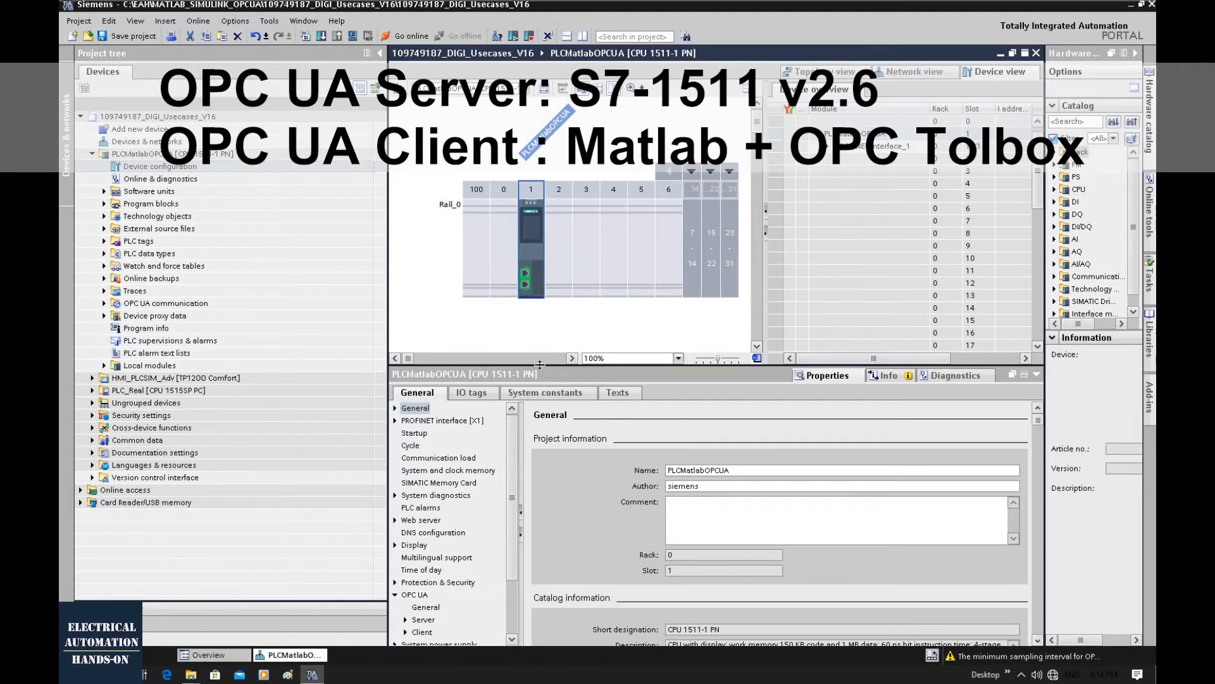
{"action": "left_click_drag", "start_coordinate": [533, 264], "coordinate": [533, 263]}
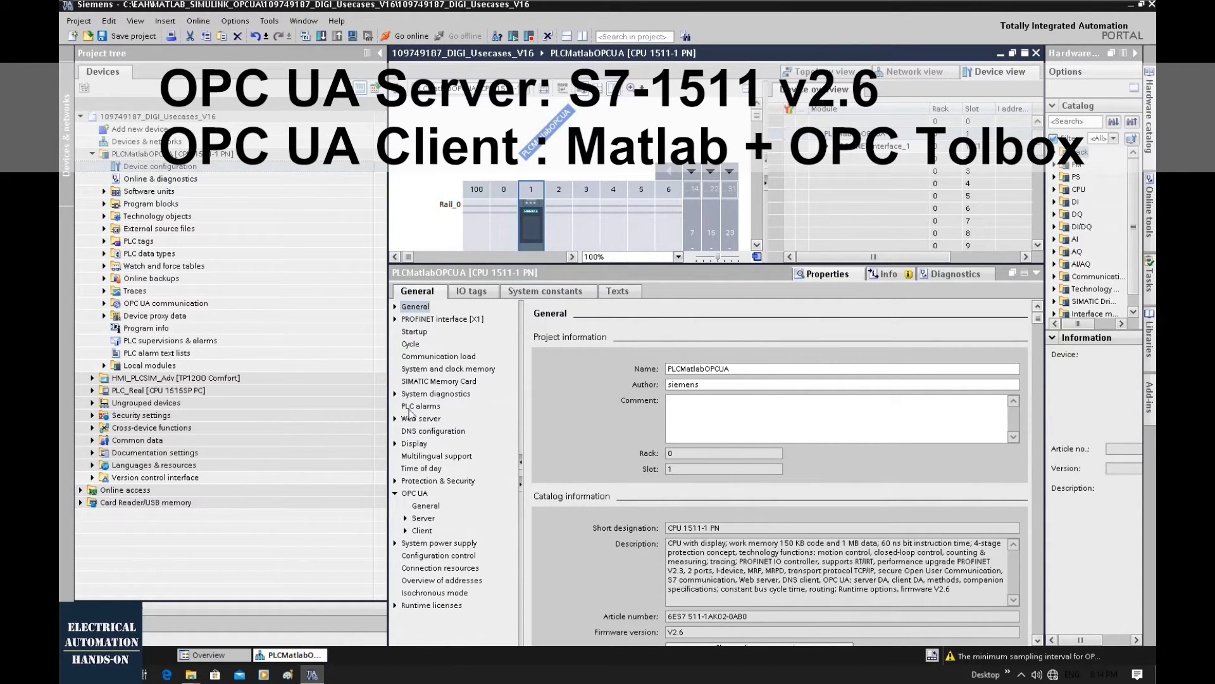
{"action": "left_click", "coordinate": [395, 419]}
{"action": "left_click", "coordinate": [395, 419]}
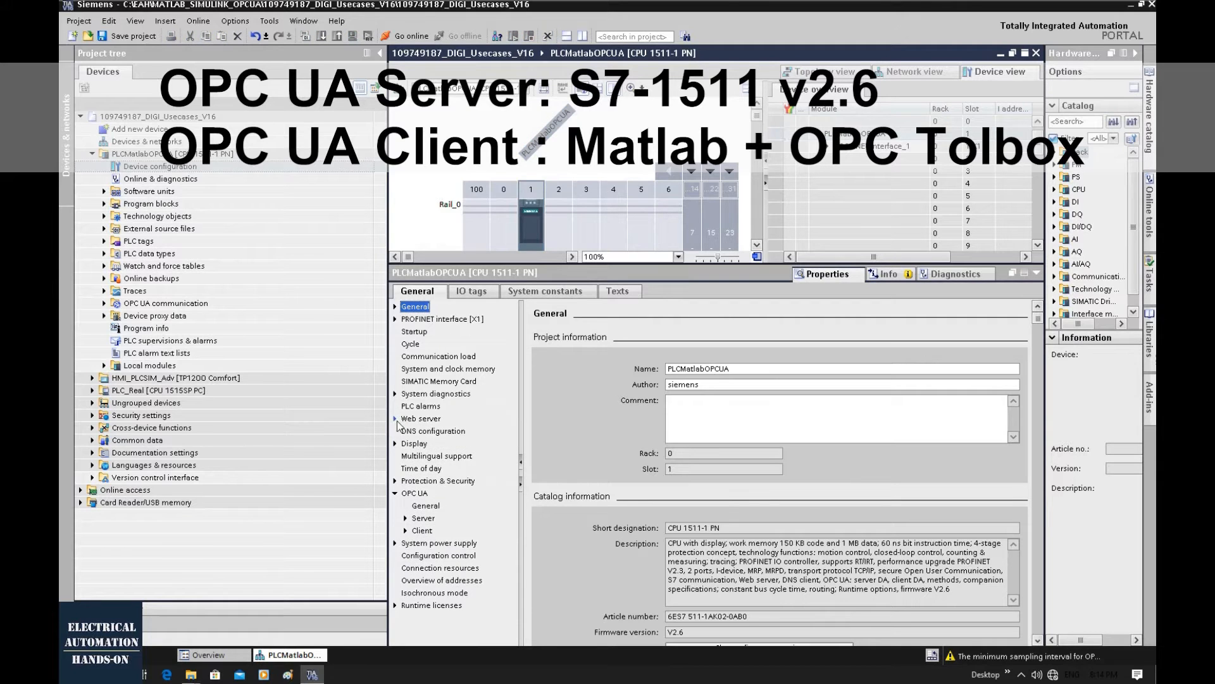
{"action": "left_click", "coordinate": [416, 494]}
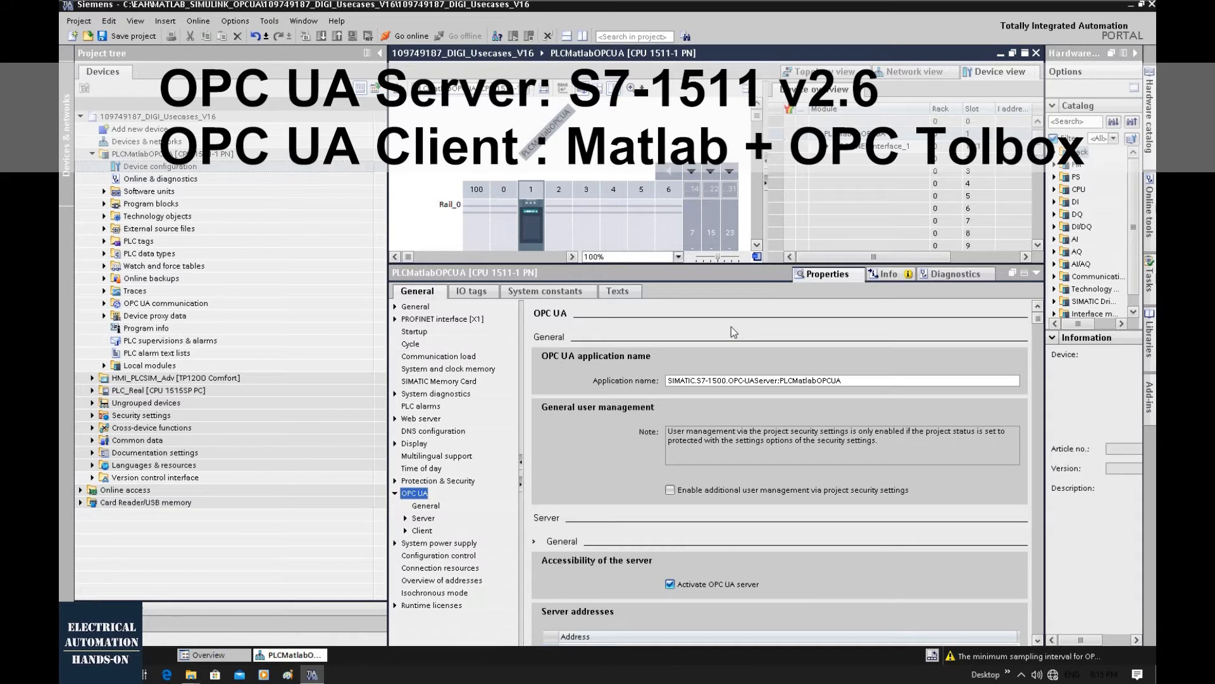
{"action": "left_click", "coordinate": [424, 520]}
{"action": "left_click", "coordinate": [531, 226]}
{"action": "scroll", "coordinate": [531, 223], "scroll_direction": "down", "scroll_amount": 2}
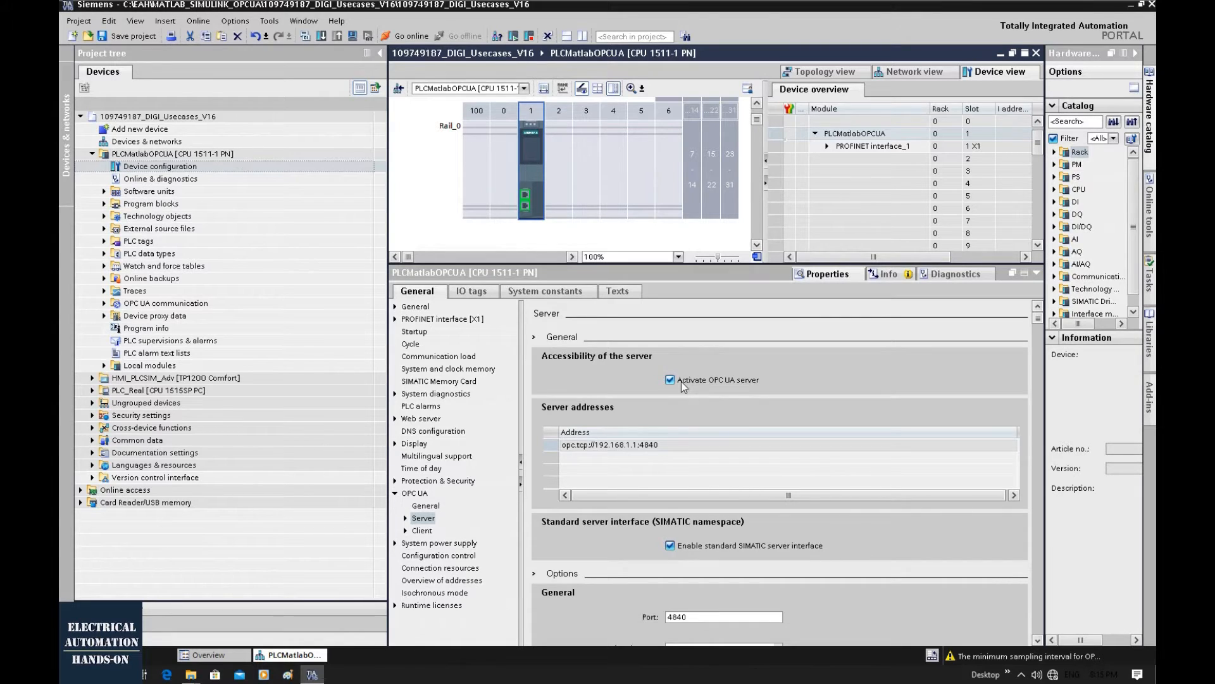
Set the IP address of the CPU's PROFINET interface X1 to 192.168.1.100.
{"action": "left_click", "coordinate": [528, 203]}
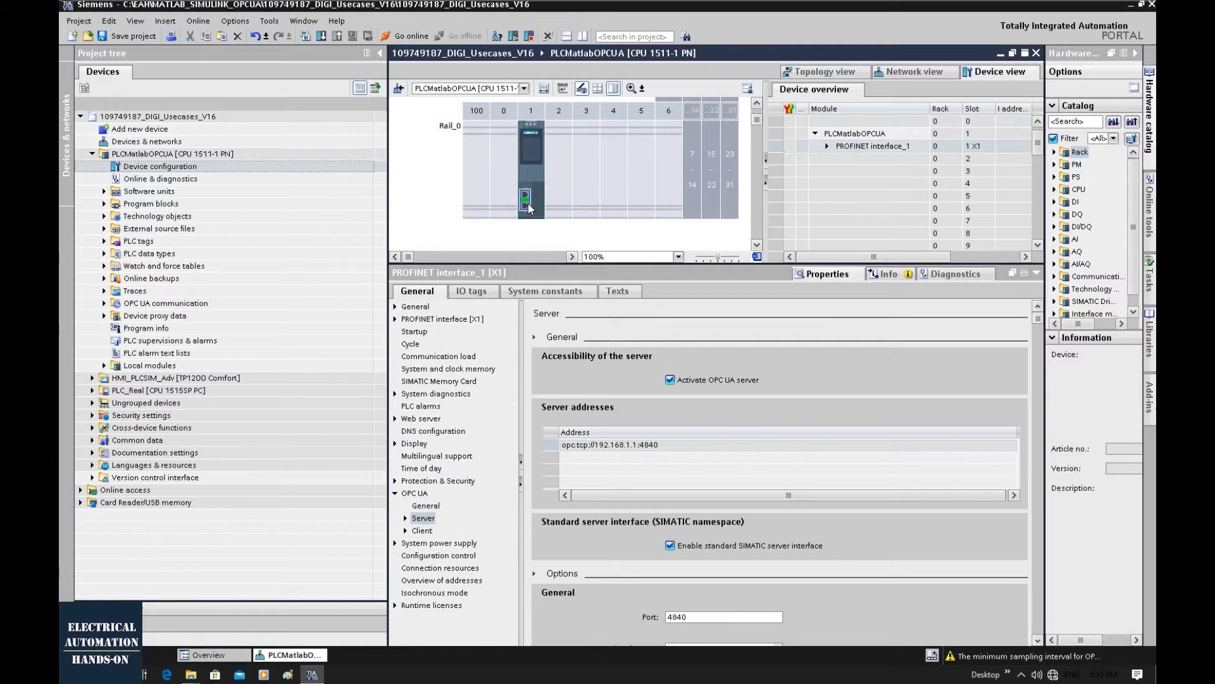
{"action": "double_click", "coordinate": [824, 439]}
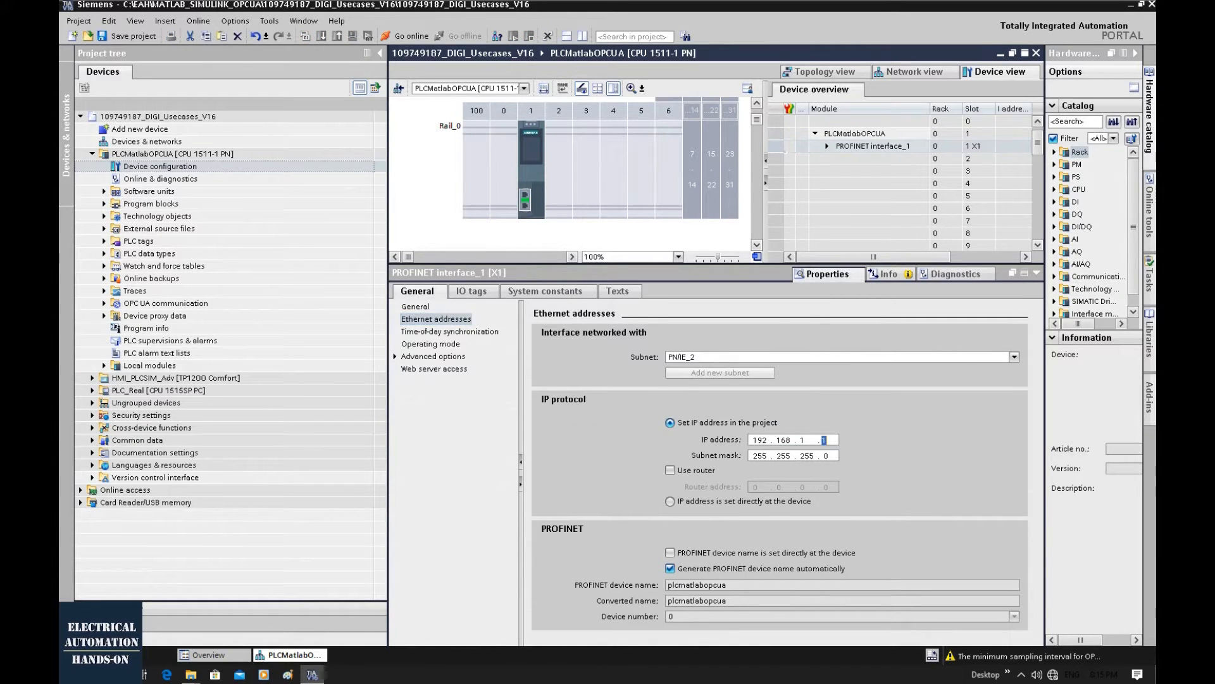
{"action": "type", "text": "100"}
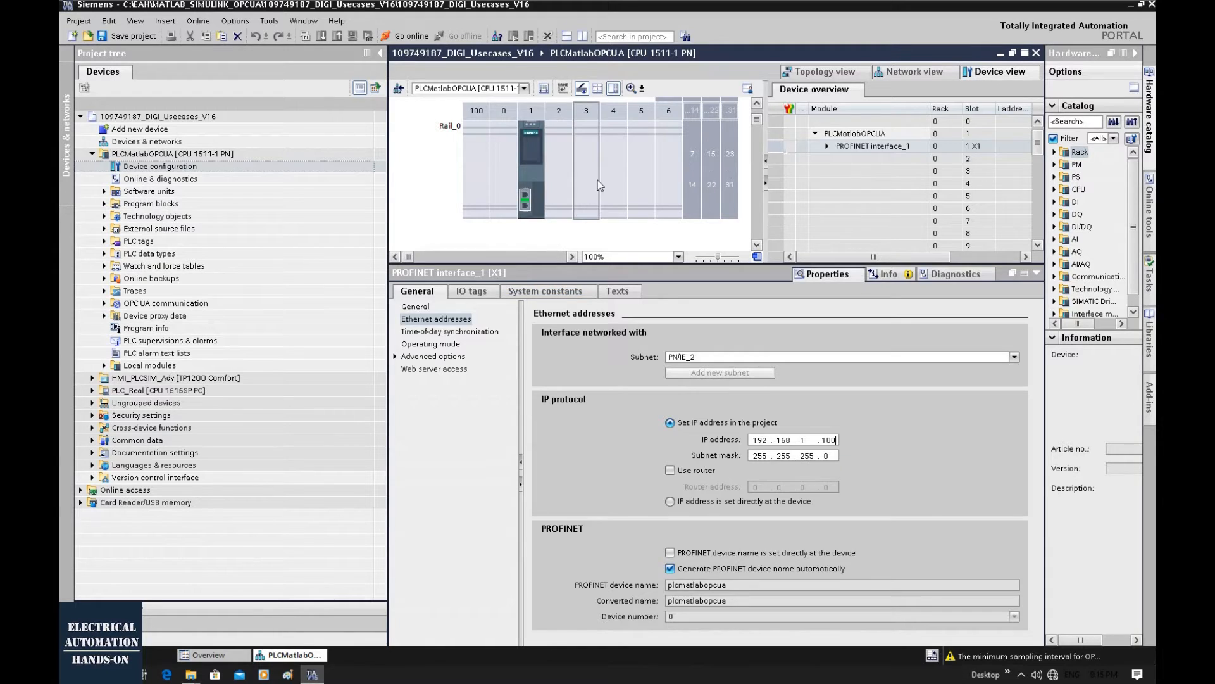
Review the CPU's OPC UA server address, port, subscription settings, server certificate and available security policies.
{"action": "left_click", "coordinate": [530, 203]}
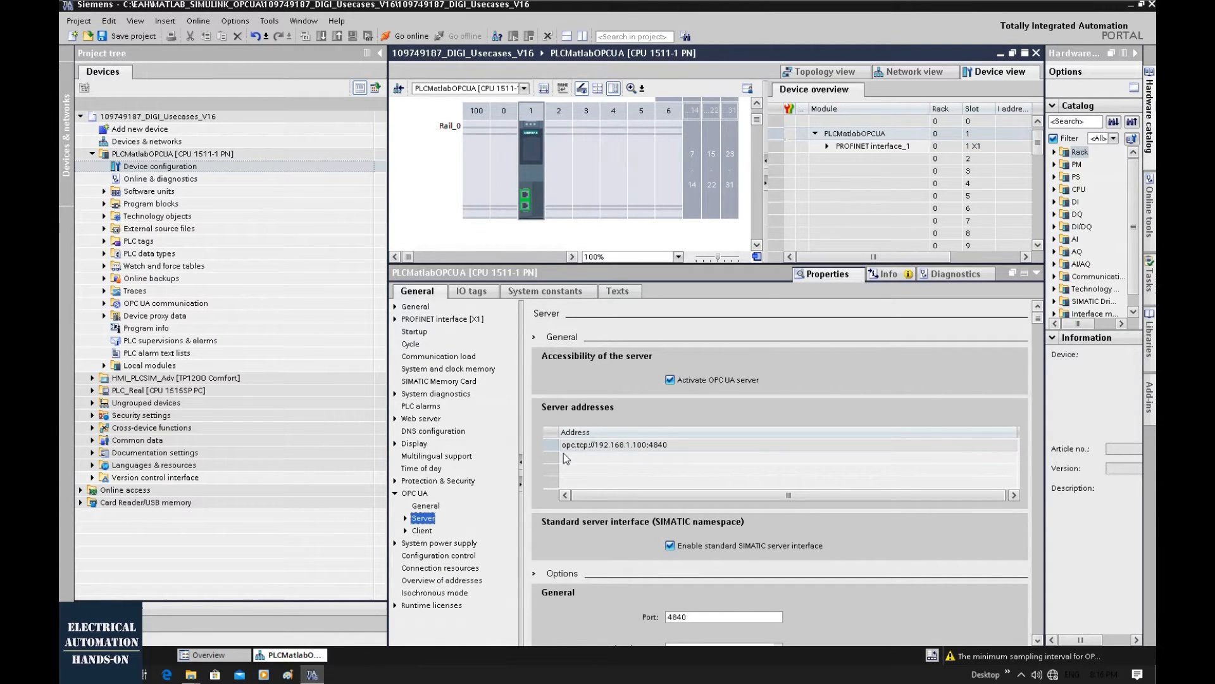
{"action": "left_click", "coordinate": [655, 445]}
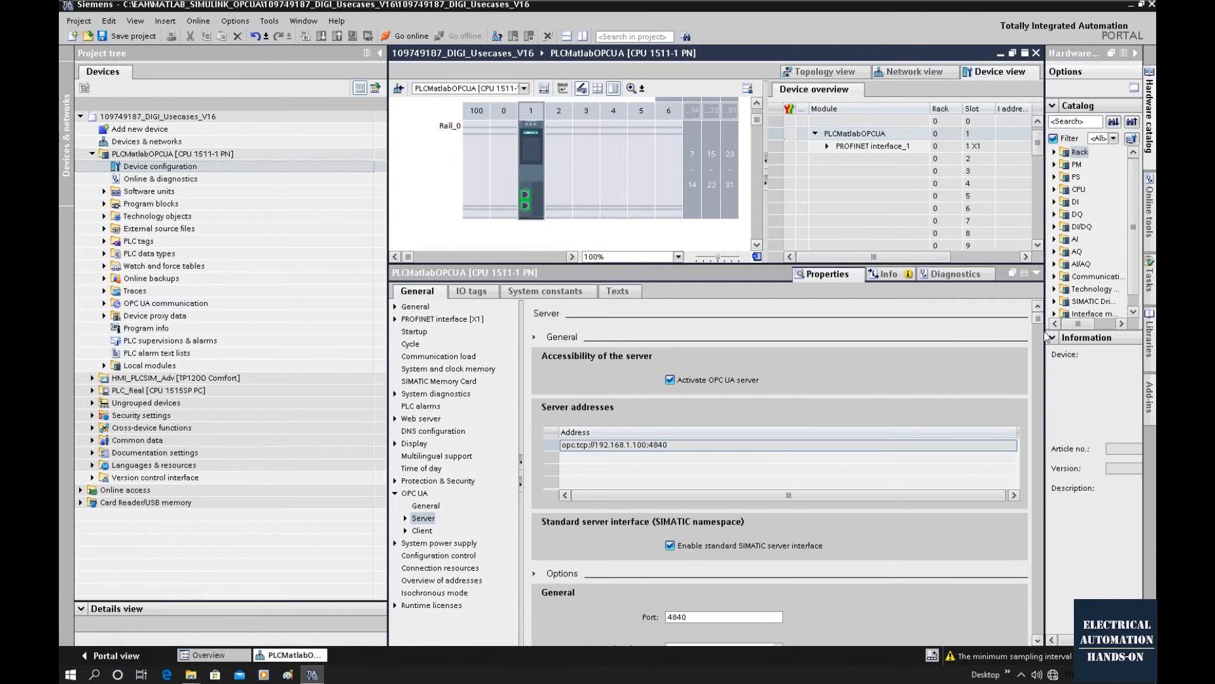
{"action": "left_click_drag", "start_coordinate": [1041, 320], "coordinate": [1021, 371]}
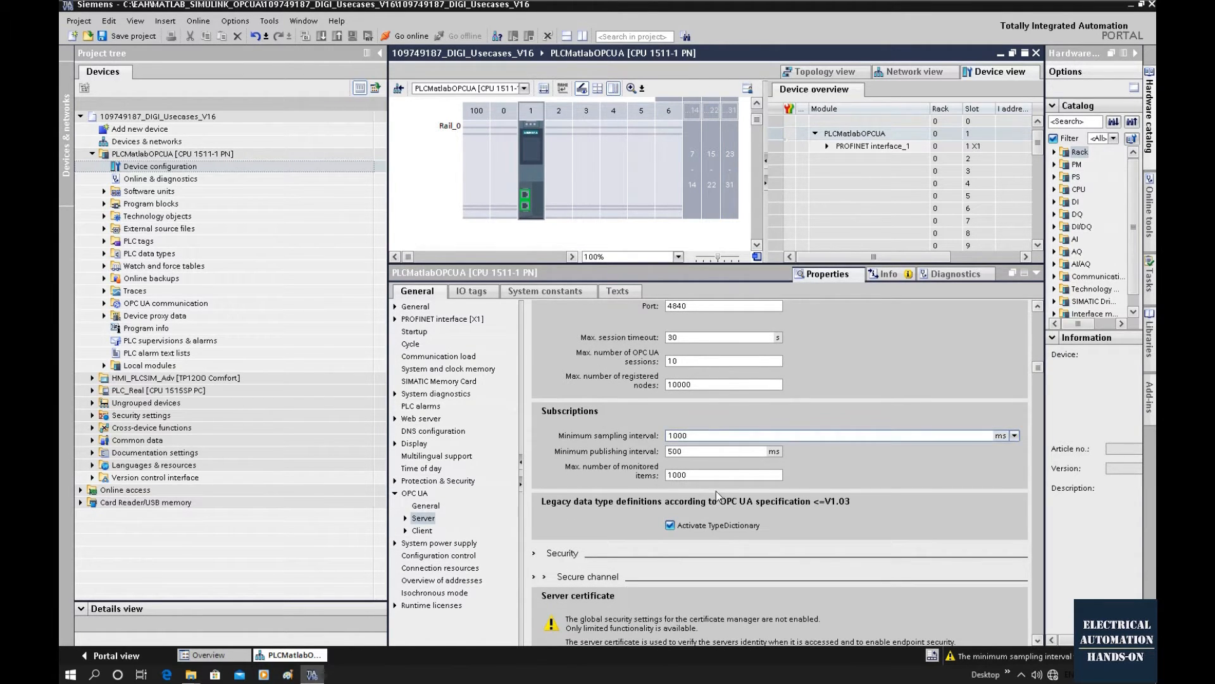
{"action": "left_click_drag", "start_coordinate": [1038, 371], "coordinate": [989, 413]}
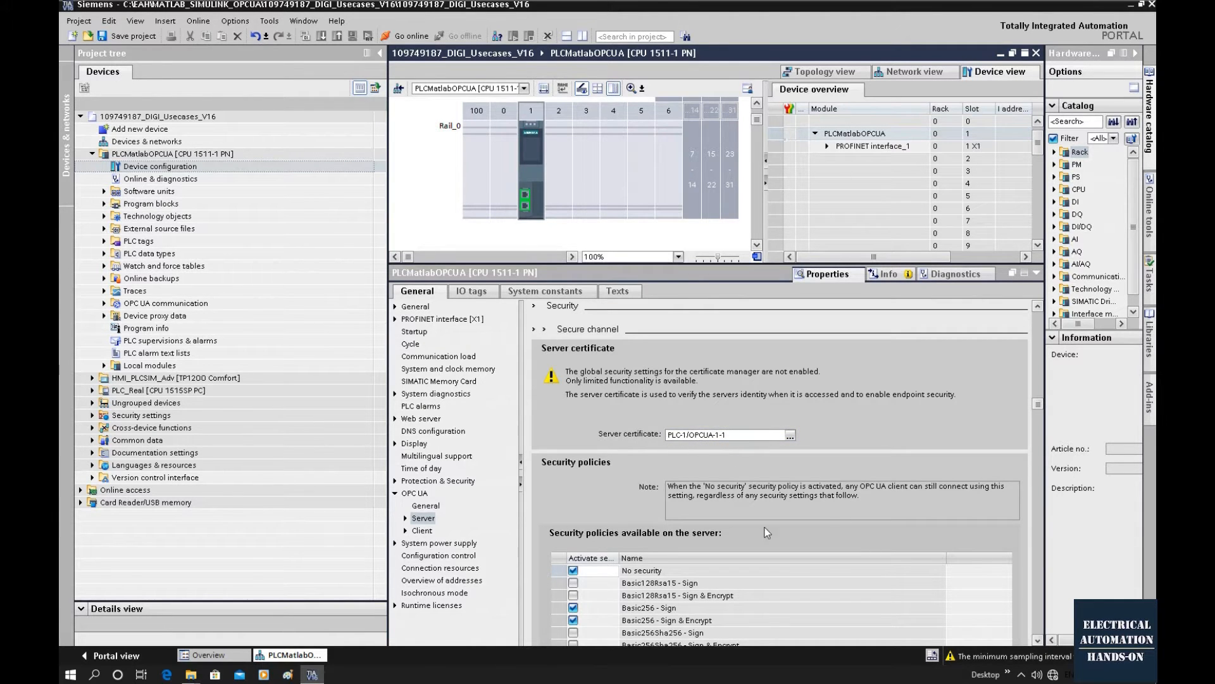
{"action": "left_click_drag", "start_coordinate": [1040, 408], "coordinate": [1034, 419]}
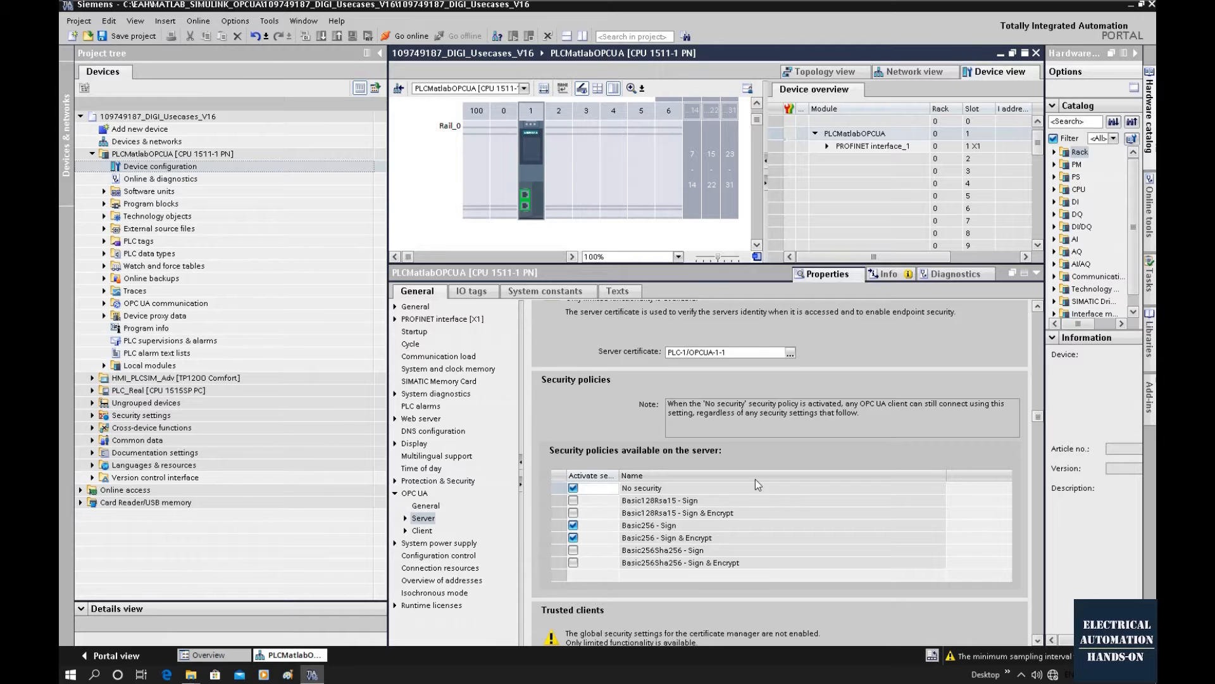
Open the OpcInterface [DB6] data block from PLCMatlabOPCUA's program blocks to view its variables.
{"action": "left_click", "coordinate": [104, 203]}
{"action": "left_click", "coordinate": [257, 264]}
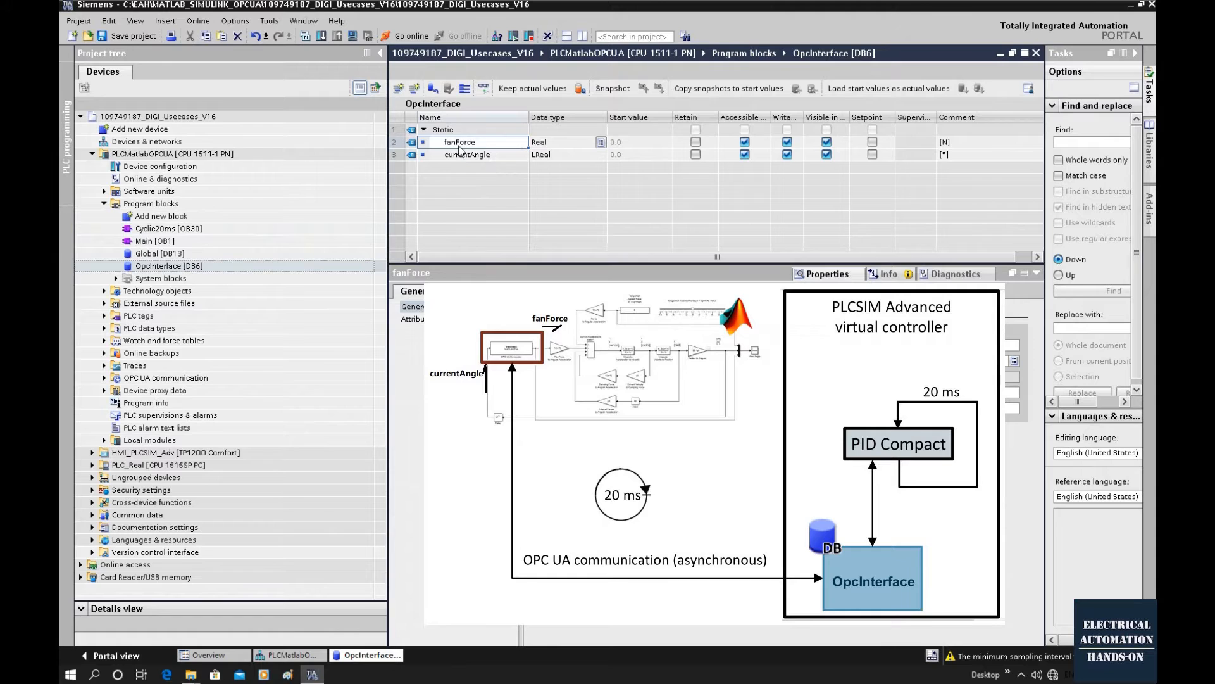
Inspect fanForce and currentAngle in OpcInterface, widening the HMI/OPC UA accessibility and writability columns to read their headings.
{"action": "left_click", "coordinate": [492, 158]}
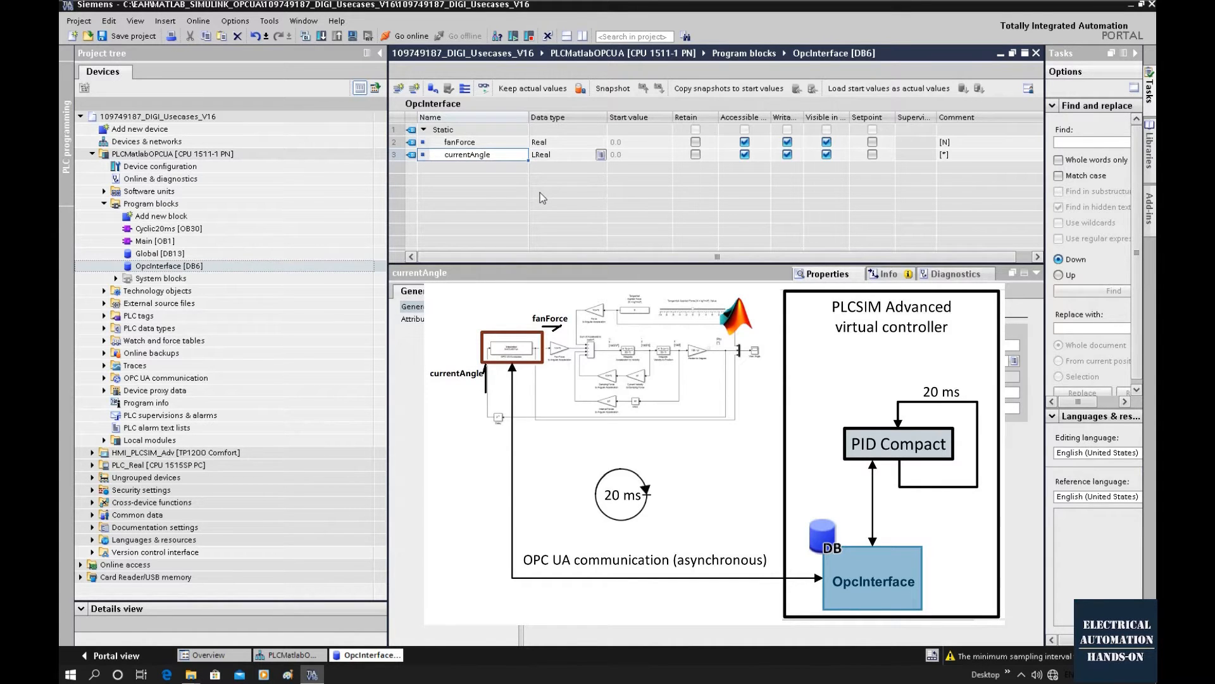
{"action": "left_click", "coordinate": [465, 143]}
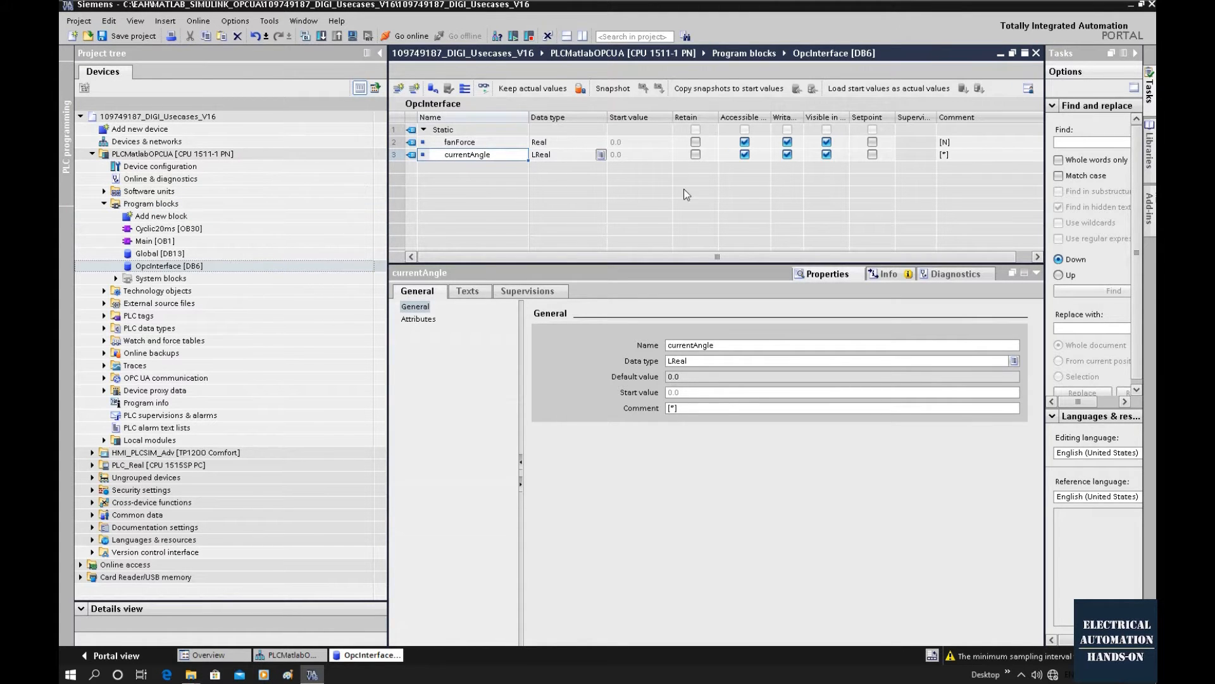
{"action": "left_click_drag", "start_coordinate": [772, 117], "coordinate": [840, 117]}
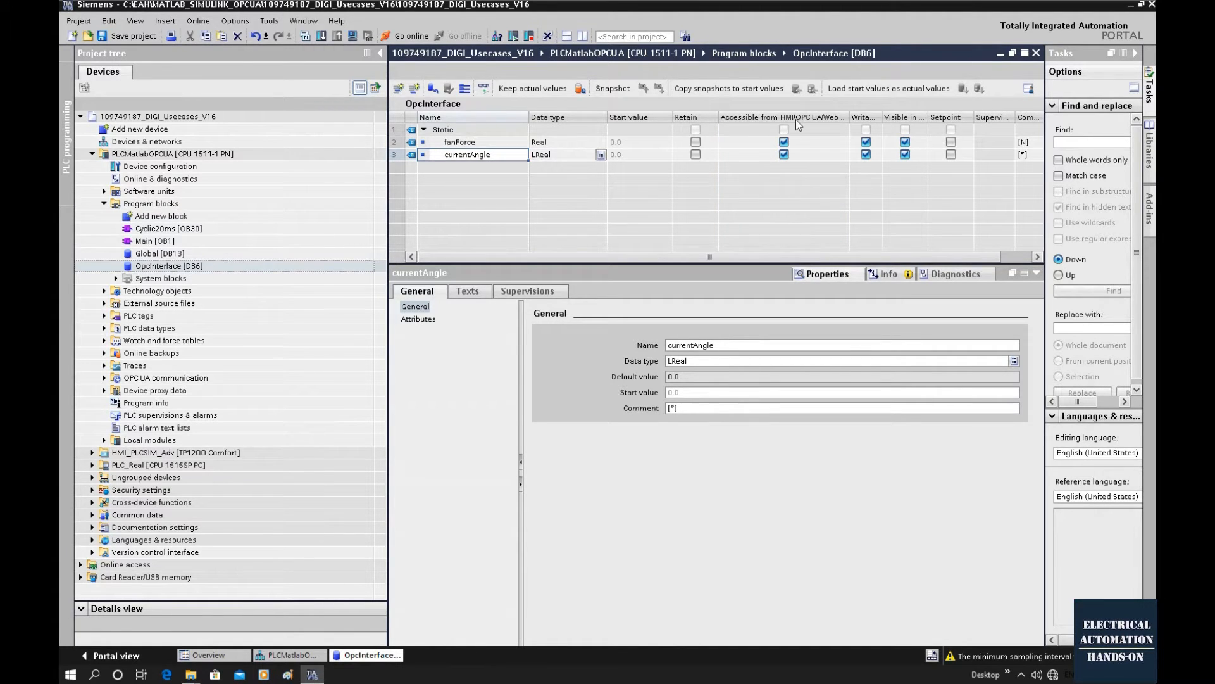
{"action": "left_click_drag", "start_coordinate": [880, 117], "coordinate": [944, 123]}
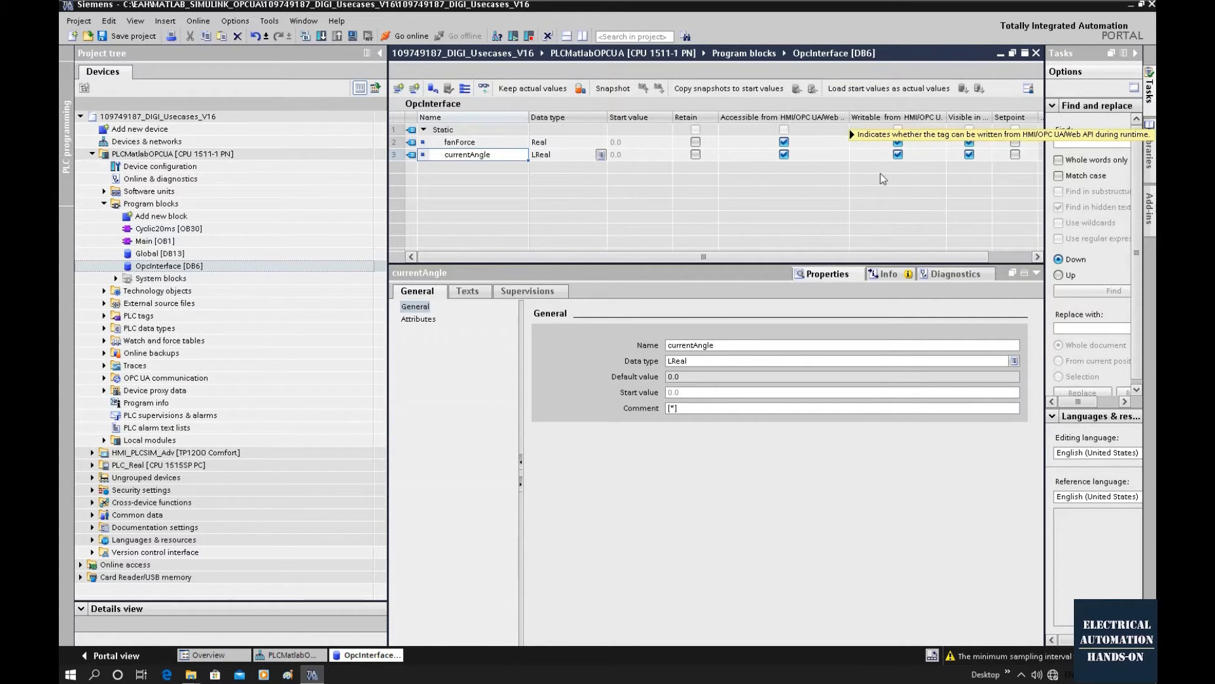
Review the OpcInterface [DB6] properties, checking the download-without-reinitialization settings and the attributes for OPC UA access.
{"action": "right_click", "coordinate": [204, 267]}
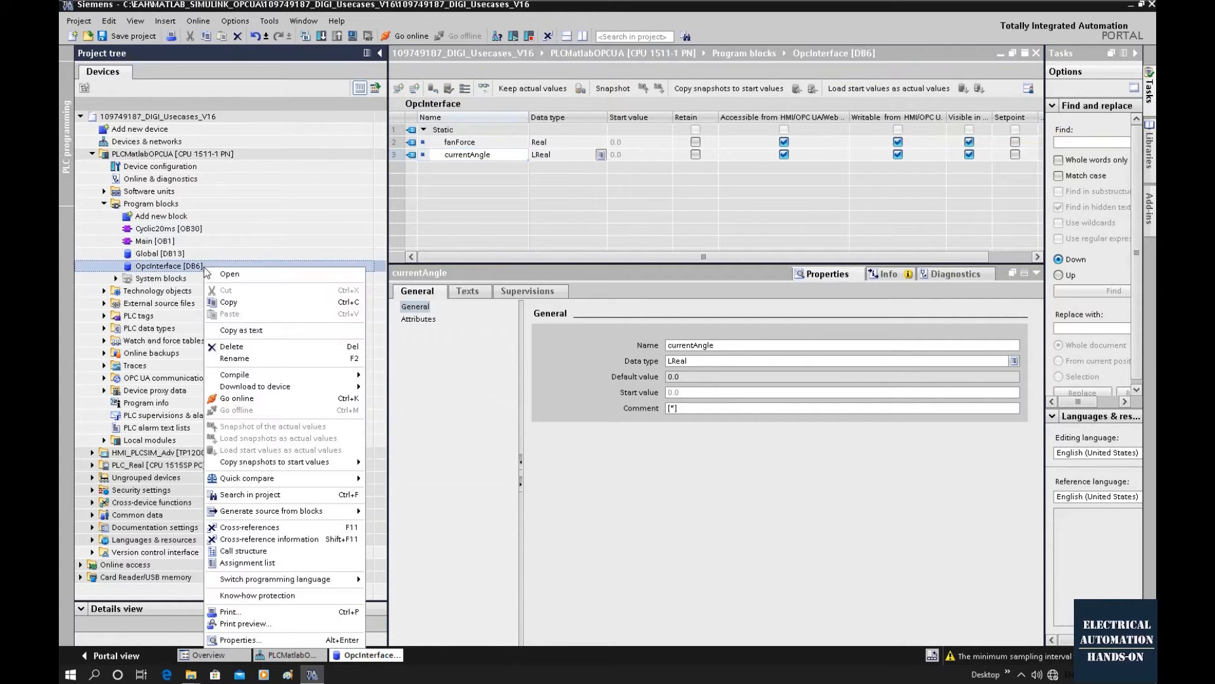
{"action": "left_click", "coordinate": [263, 639]}
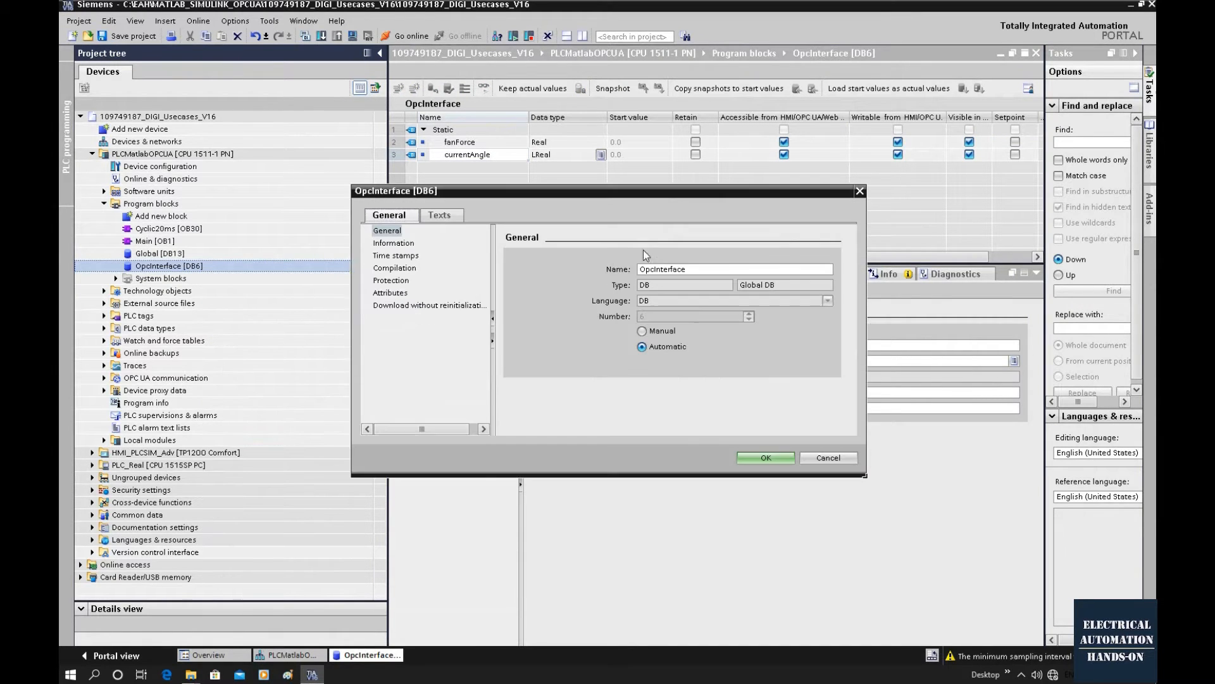
{"action": "left_click", "coordinate": [396, 306]}
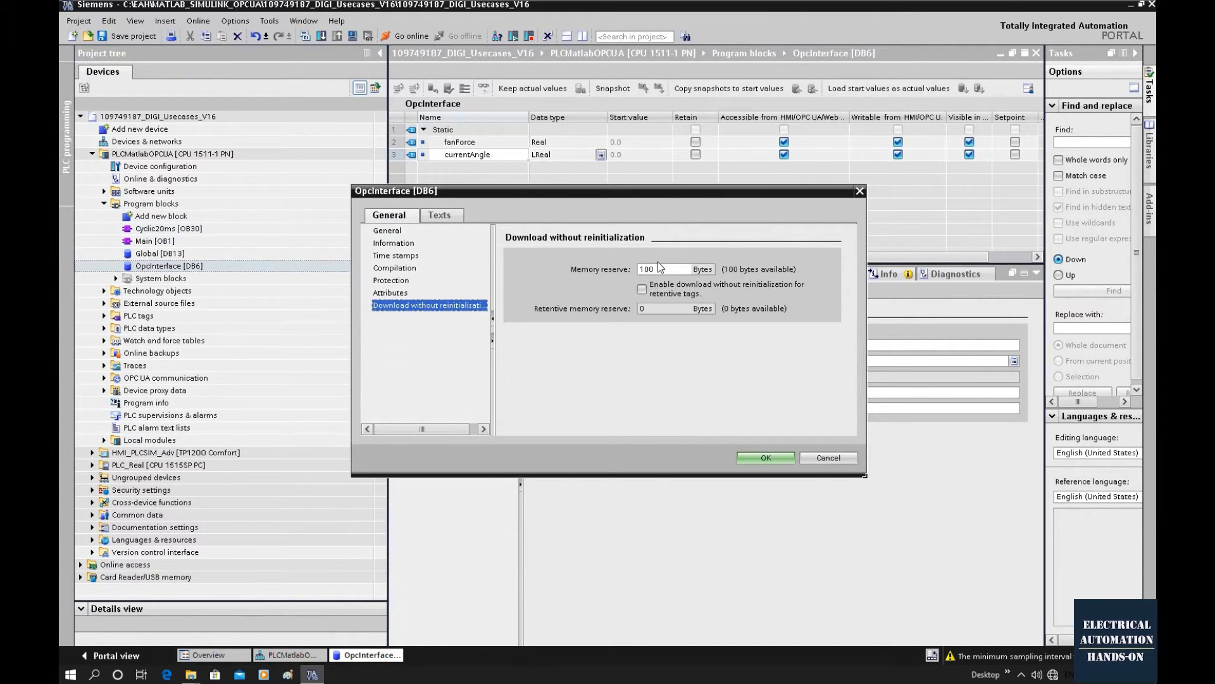
{"action": "left_click", "coordinate": [391, 293]}
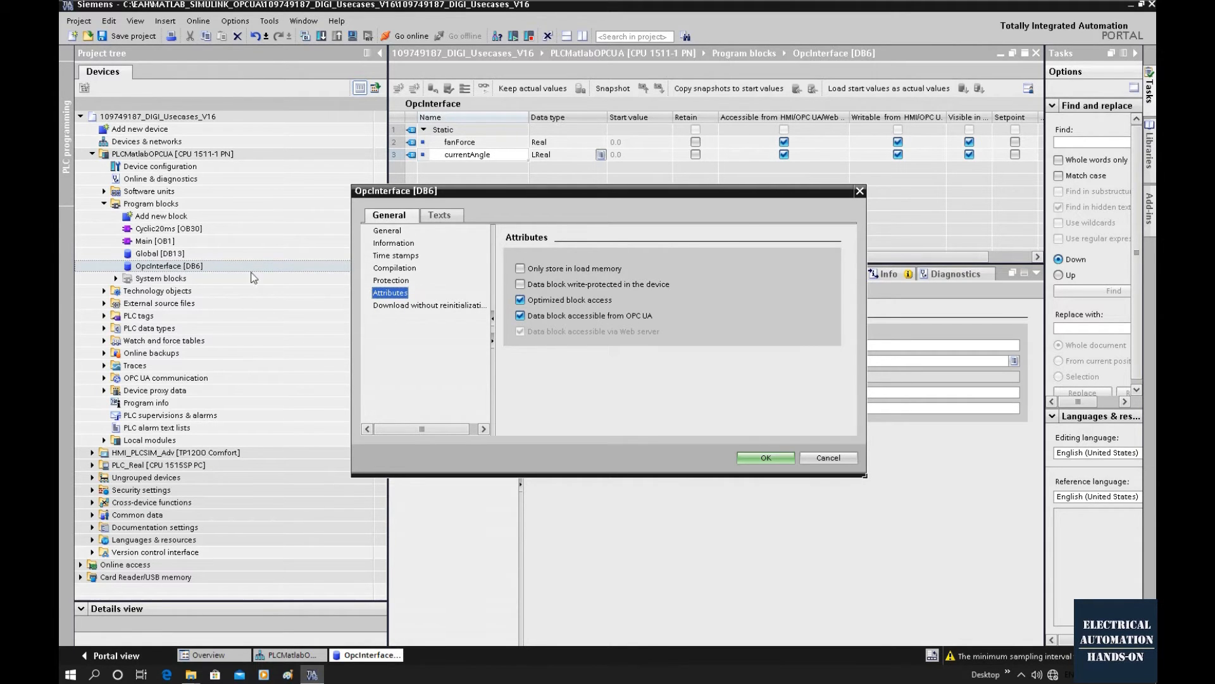
{"action": "left_click", "coordinate": [859, 191]}
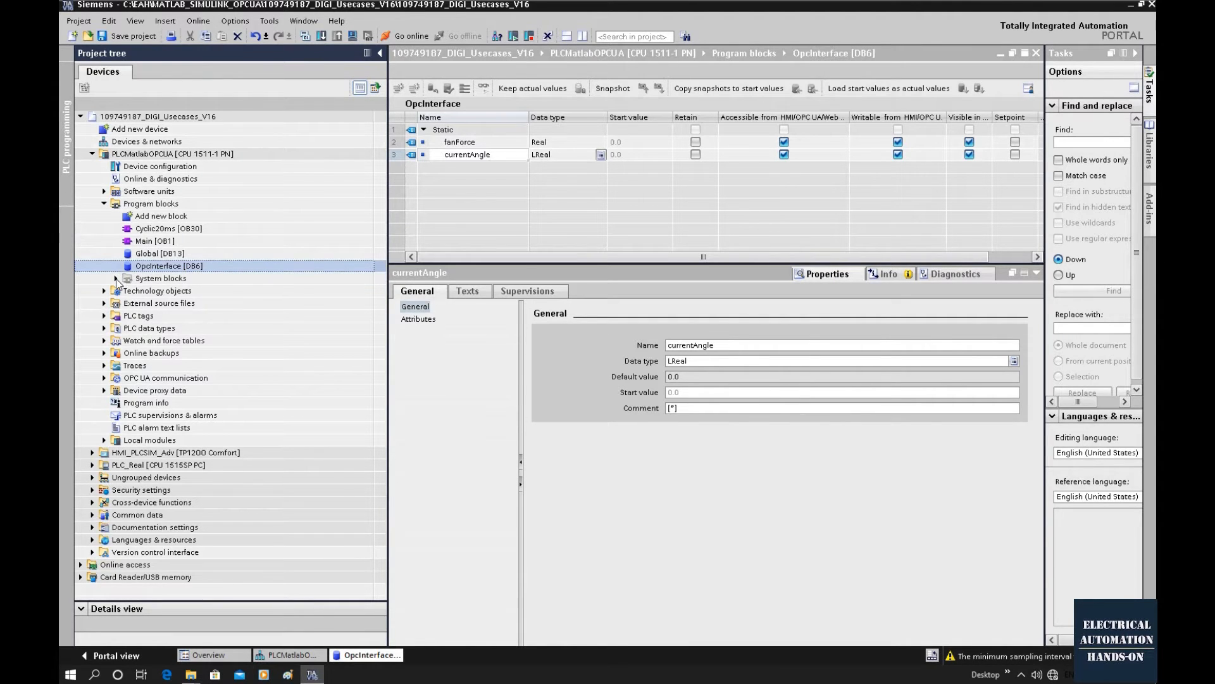
Expand PLCMatlabOPCUA's system blocks and technology objects to view the PID controller instances.
{"action": "double_click", "coordinate": [116, 281]}
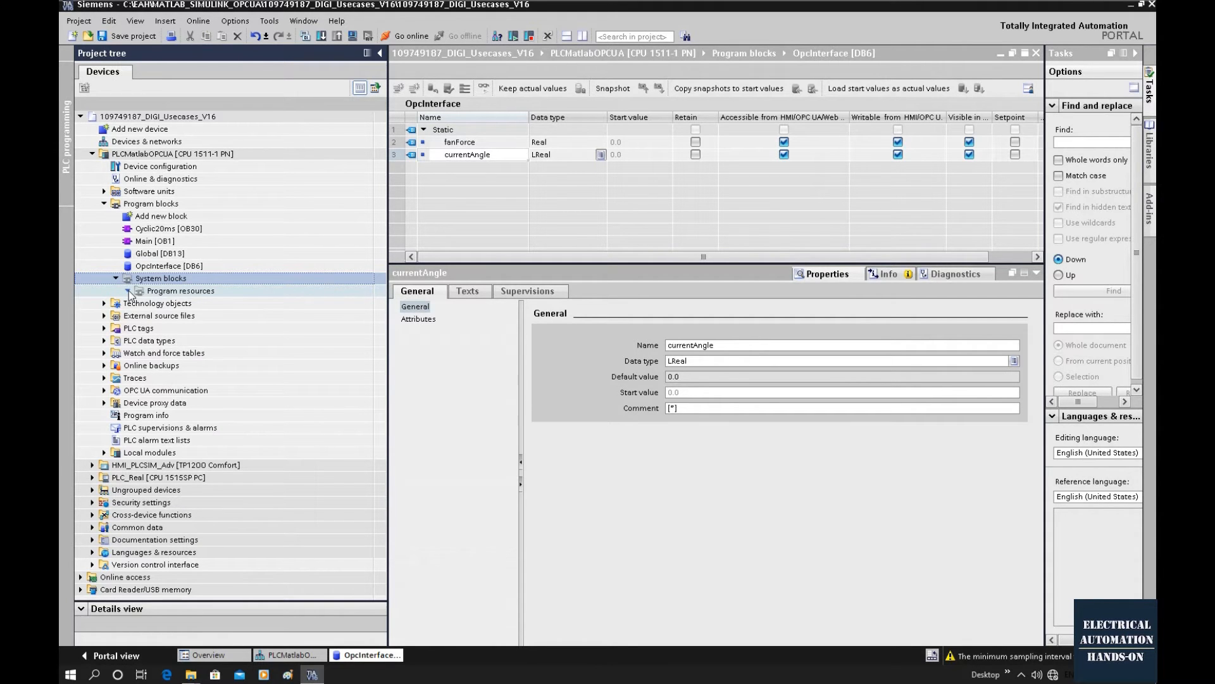
{"action": "left_click", "coordinate": [105, 305]}
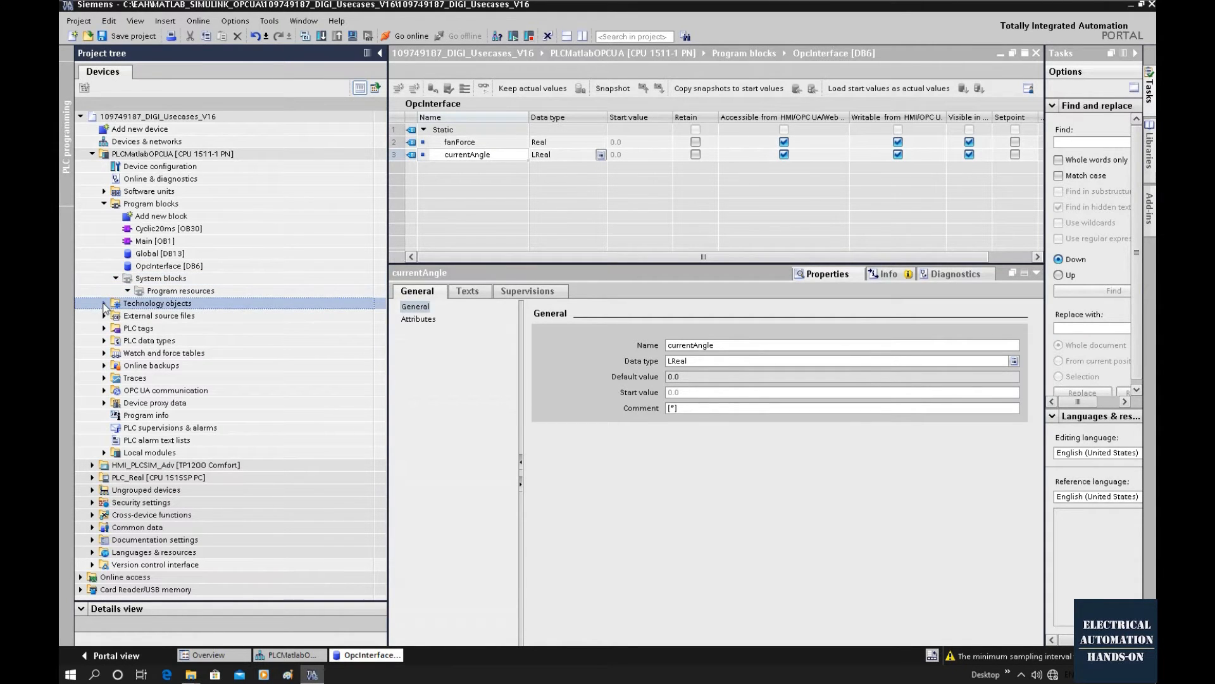
{"action": "left_click", "coordinate": [104, 303]}
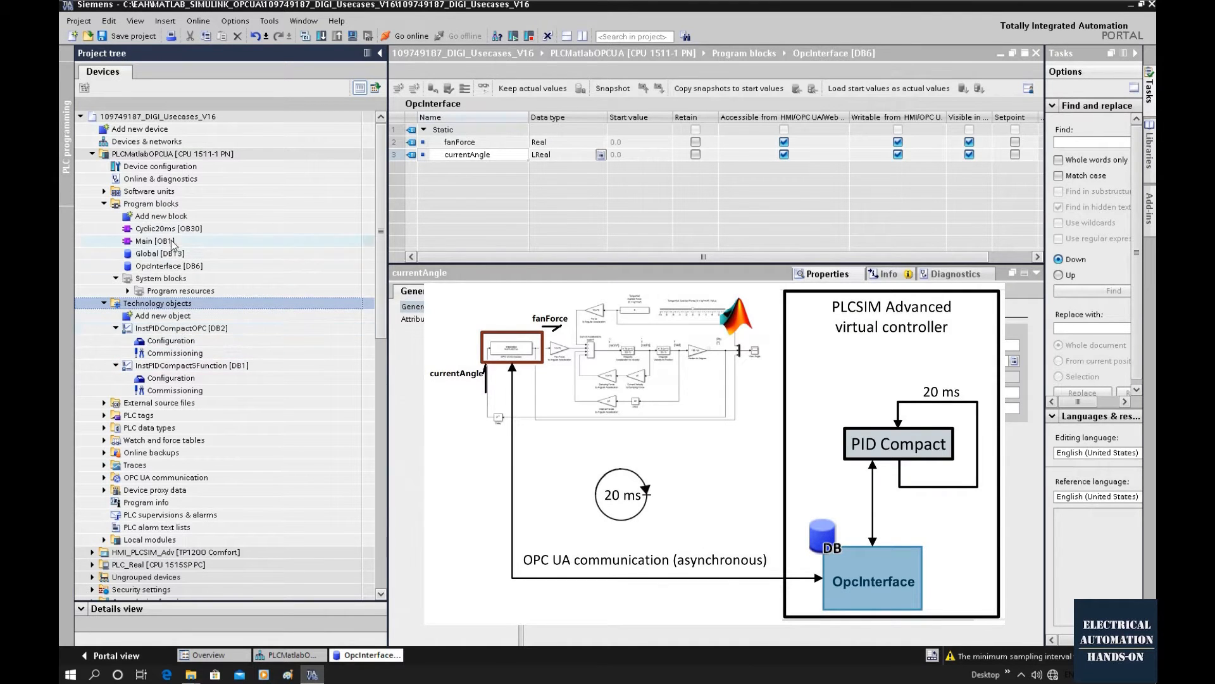
Open the Cyclic20ms [OB30] block and locate the PID_Compact block among the program resources.
{"action": "left_click", "coordinate": [192, 228]}
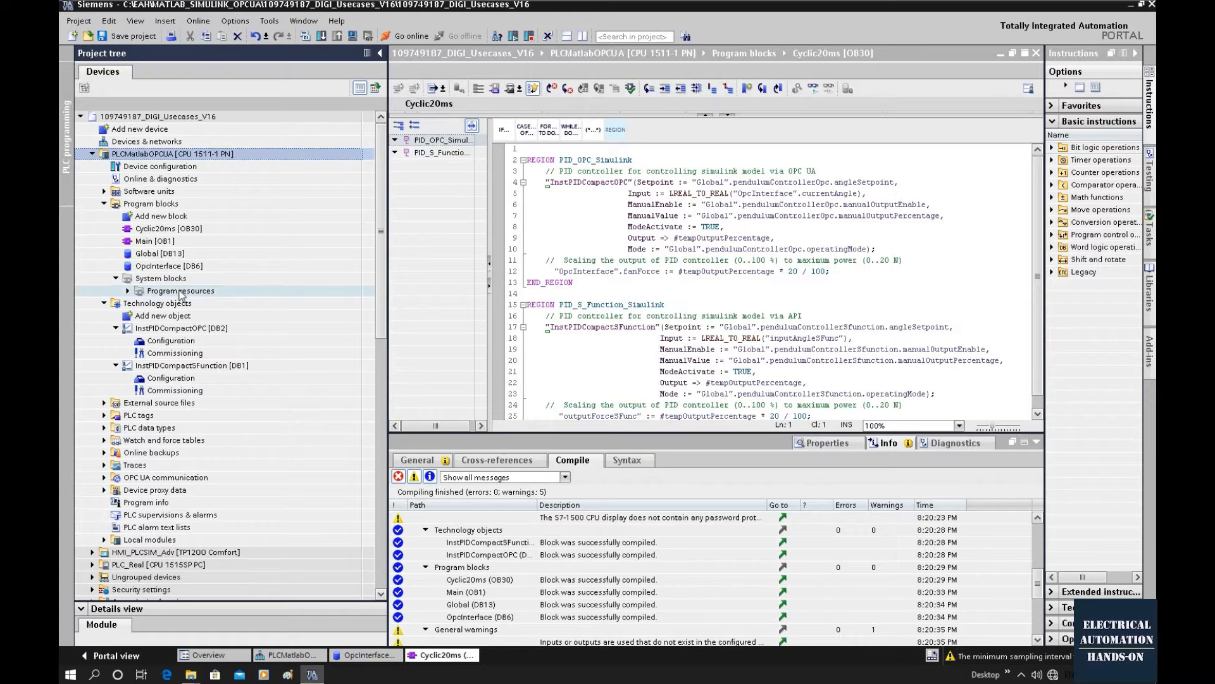
{"action": "left_click", "coordinate": [127, 290]}
{"action": "left_click", "coordinate": [168, 303]}
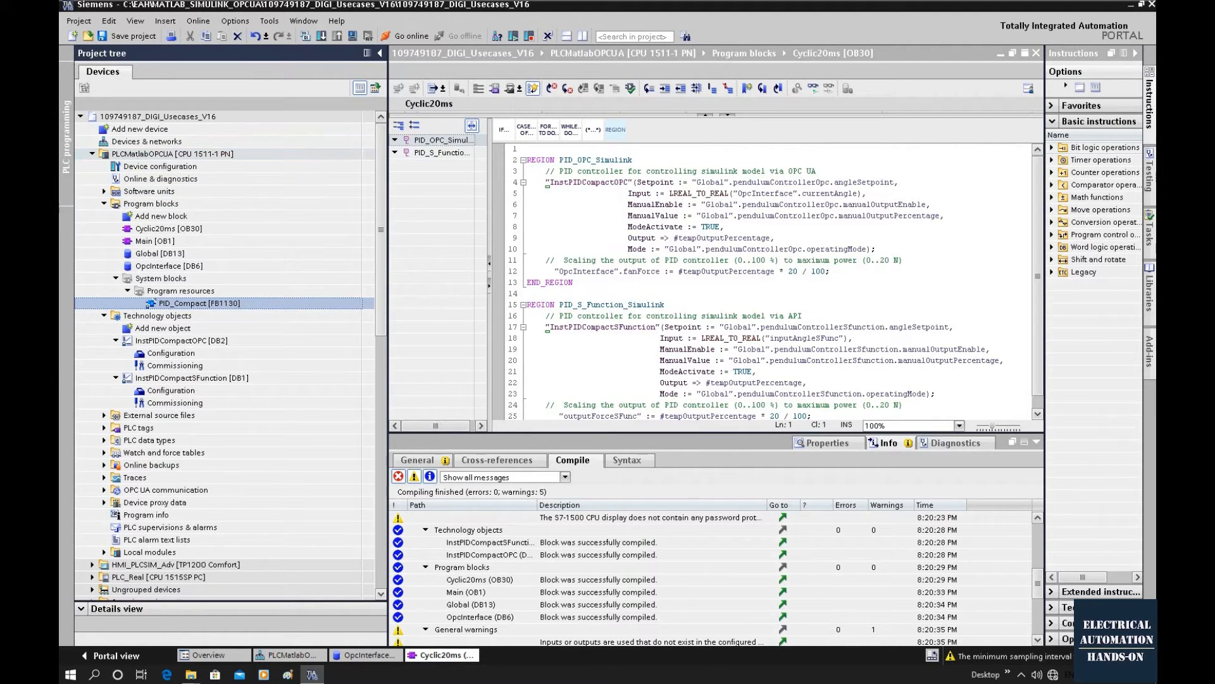
Check the cyclic interrupt time and phase offset in the Cyclic20ms [OB30] properties.
{"action": "right_click", "coordinate": [176, 231]}
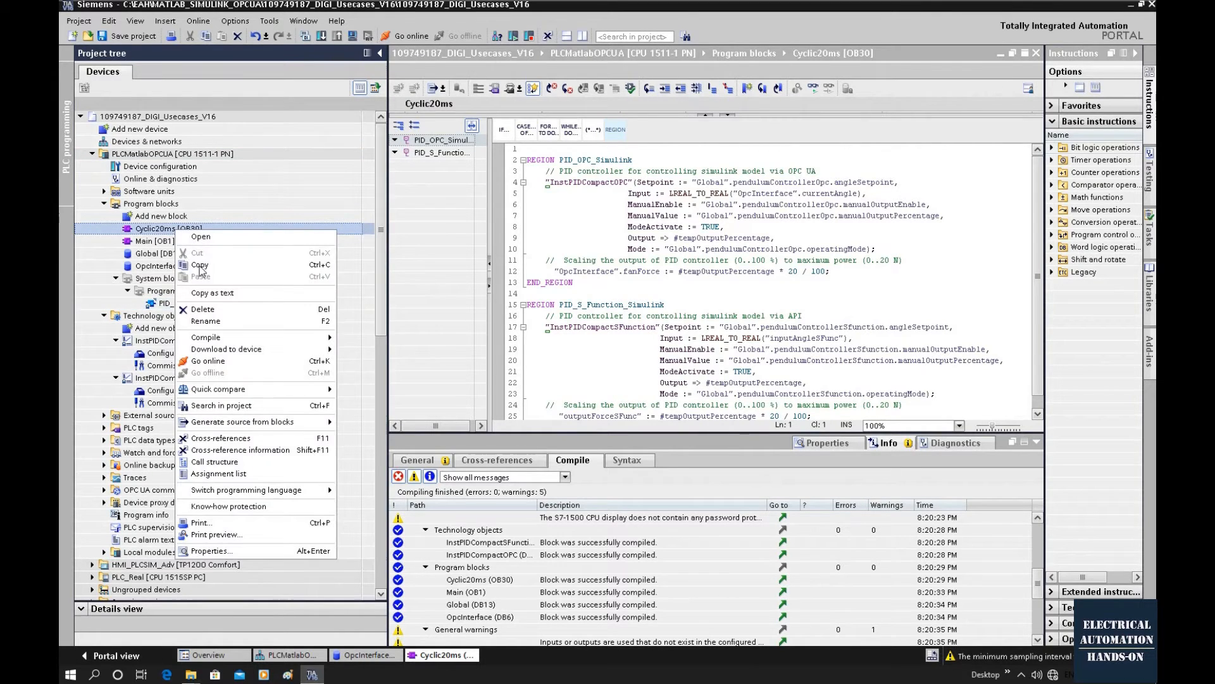
{"action": "left_click", "coordinate": [215, 555]}
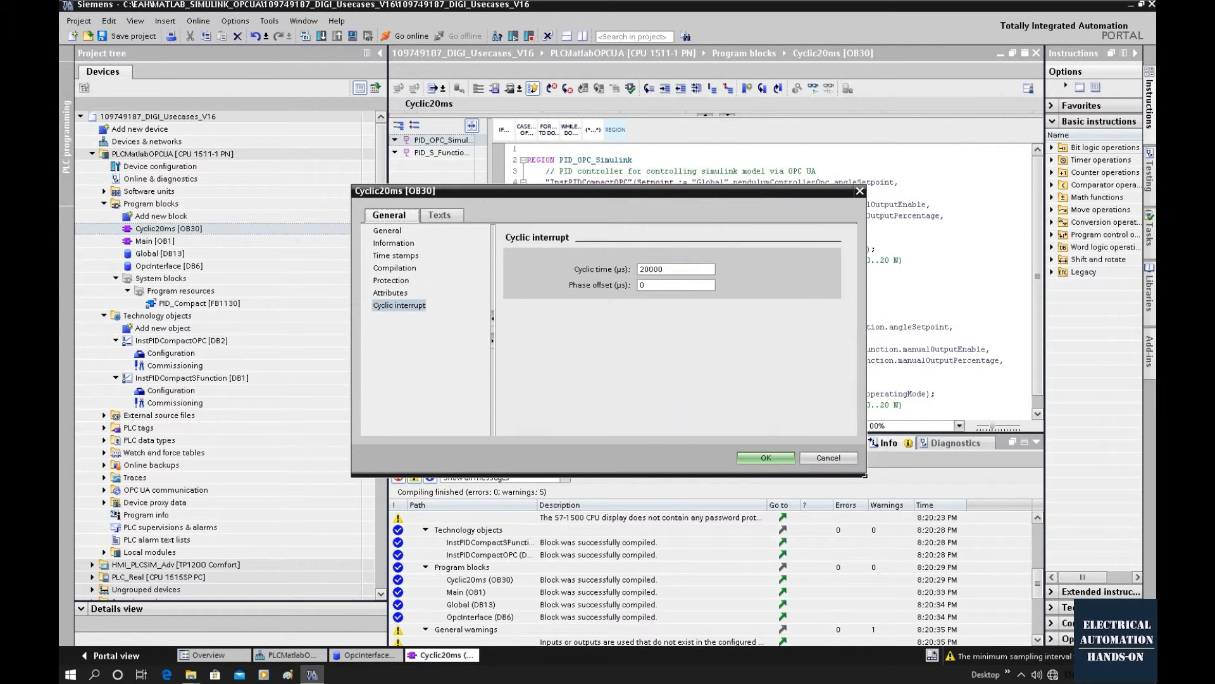
{"action": "left_click", "coordinate": [859, 191]}
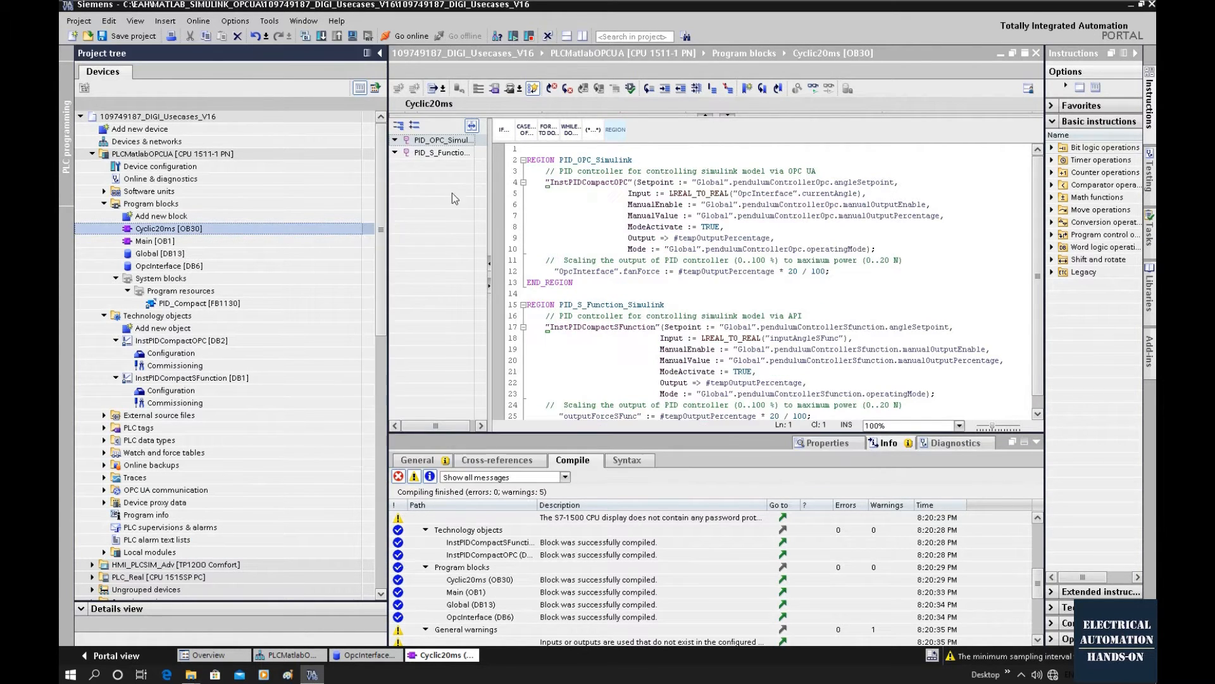
Enlarge the code area and examine the PID_OPC_Simulink region, especially the currentAngle input and the fanForce output assignment.
{"action": "left_click_drag", "start_coordinate": [688, 435], "coordinate": [686, 591]}
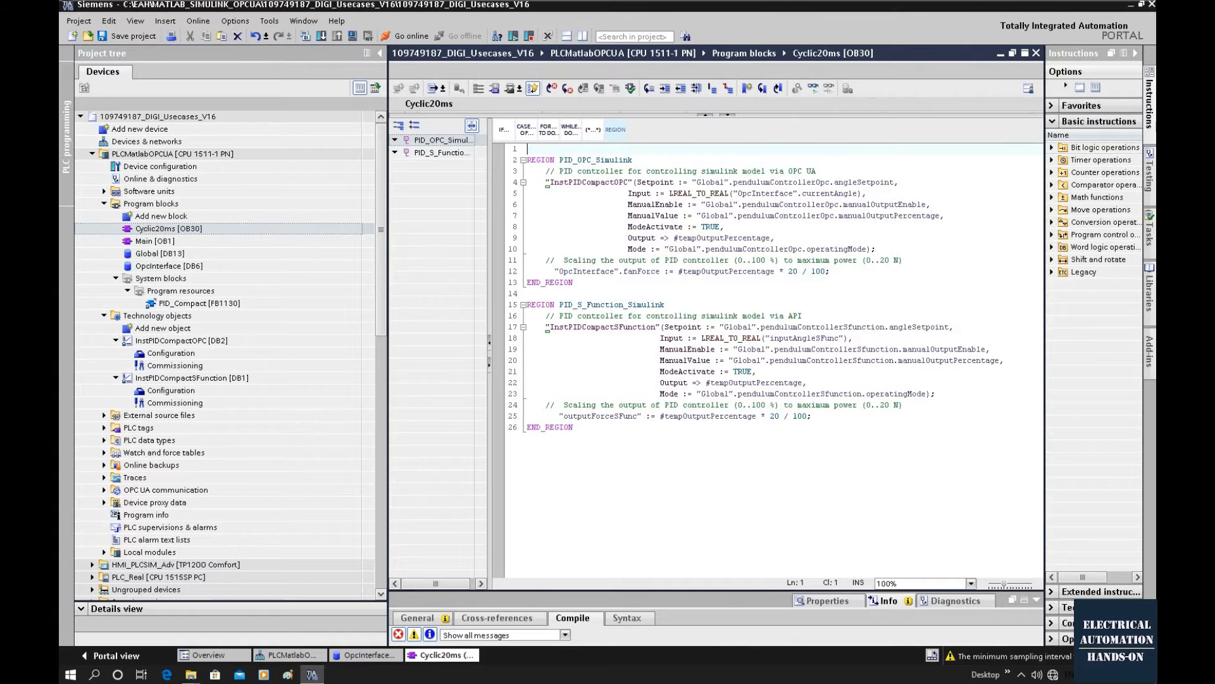
{"action": "left_click_drag", "start_coordinate": [833, 271], "coordinate": [528, 160]}
{"action": "left_click_drag", "start_coordinate": [579, 294], "coordinate": [577, 283]}
{"action": "left_click_drag", "start_coordinate": [628, 194], "coordinate": [655, 194]}
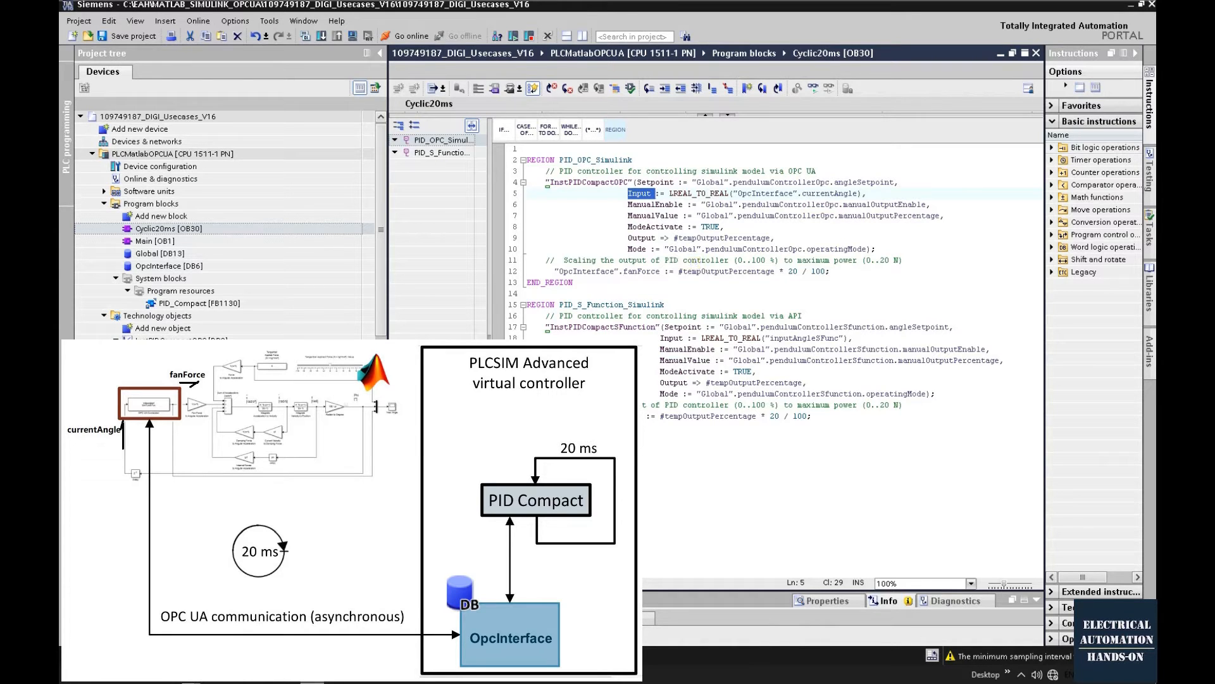
{"action": "double_click", "coordinate": [561, 272]}
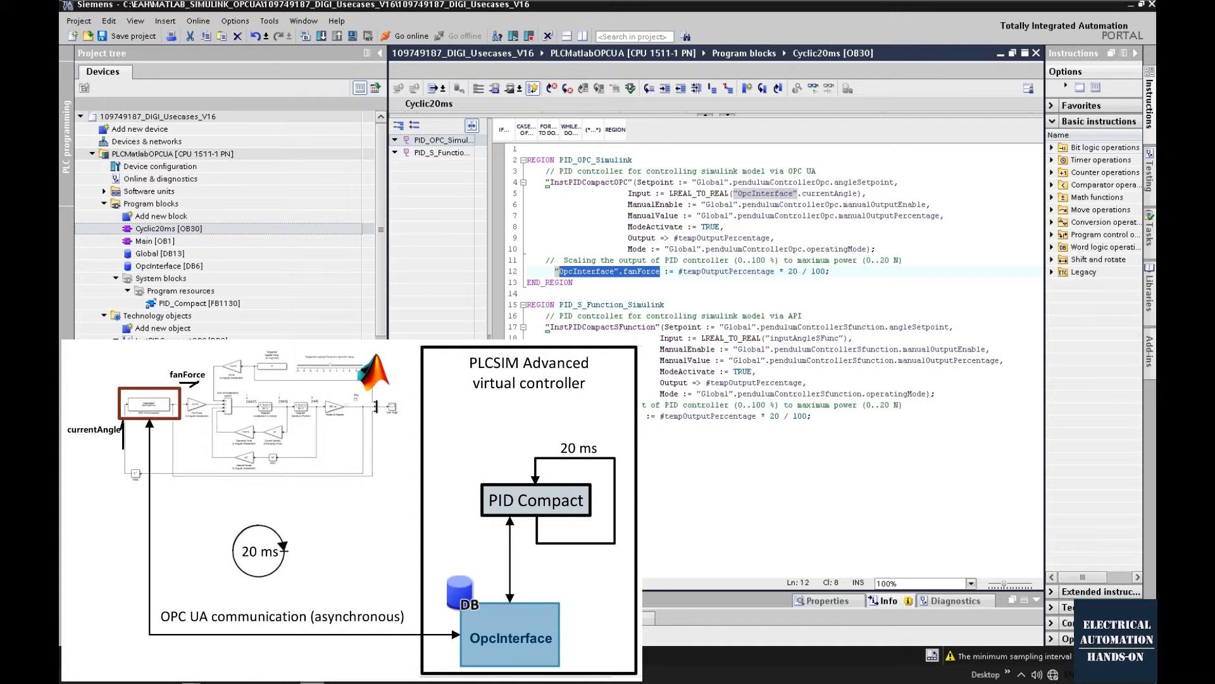
{"action": "left_click_drag", "start_coordinate": [820, 193], "coordinate": [802, 193]}
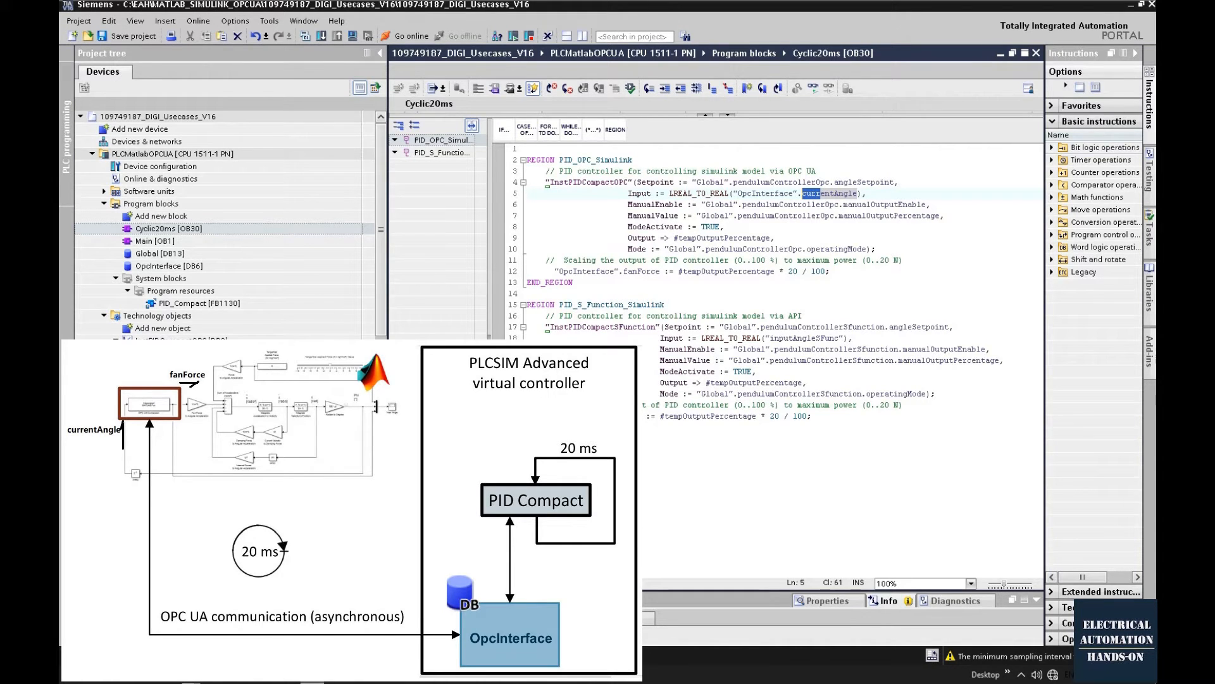
{"action": "left_click_drag", "start_coordinate": [659, 271], "coordinate": [554, 271]}
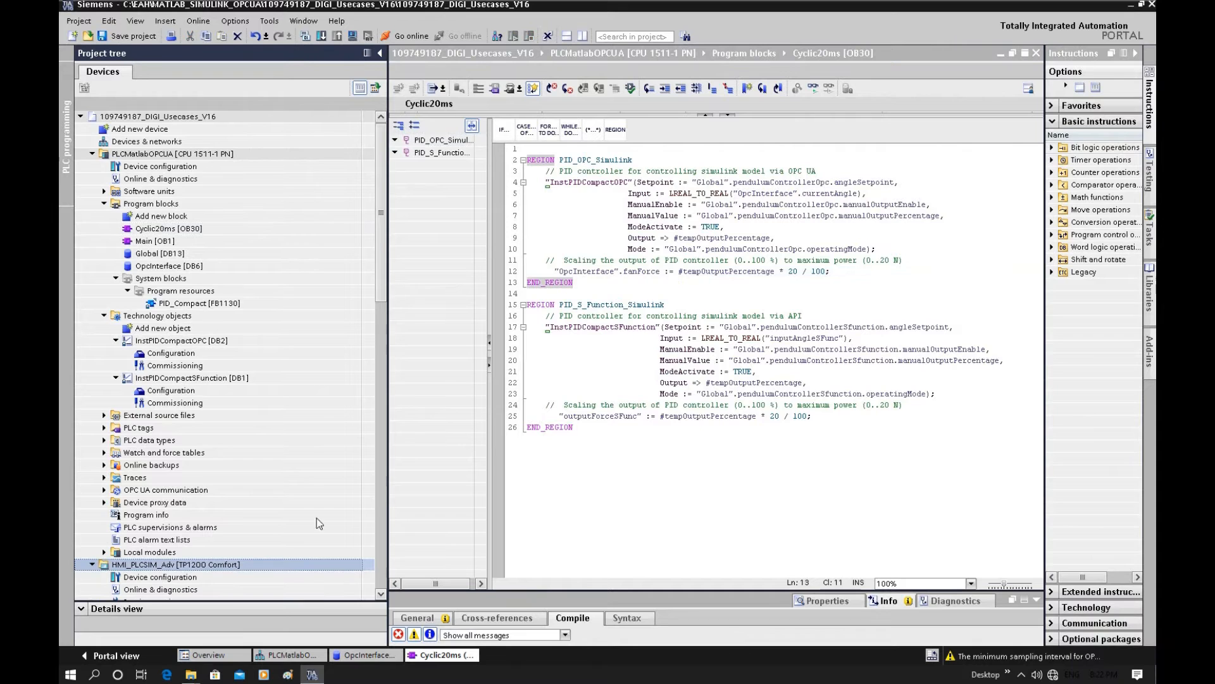
Open the OPC_Interface screen from the screens of HMI_PLCSIM_Adv [TP1200 Comfort].
{"action": "scroll", "coordinate": [283, 510], "scroll_direction": "down", "scroll_amount": 3}
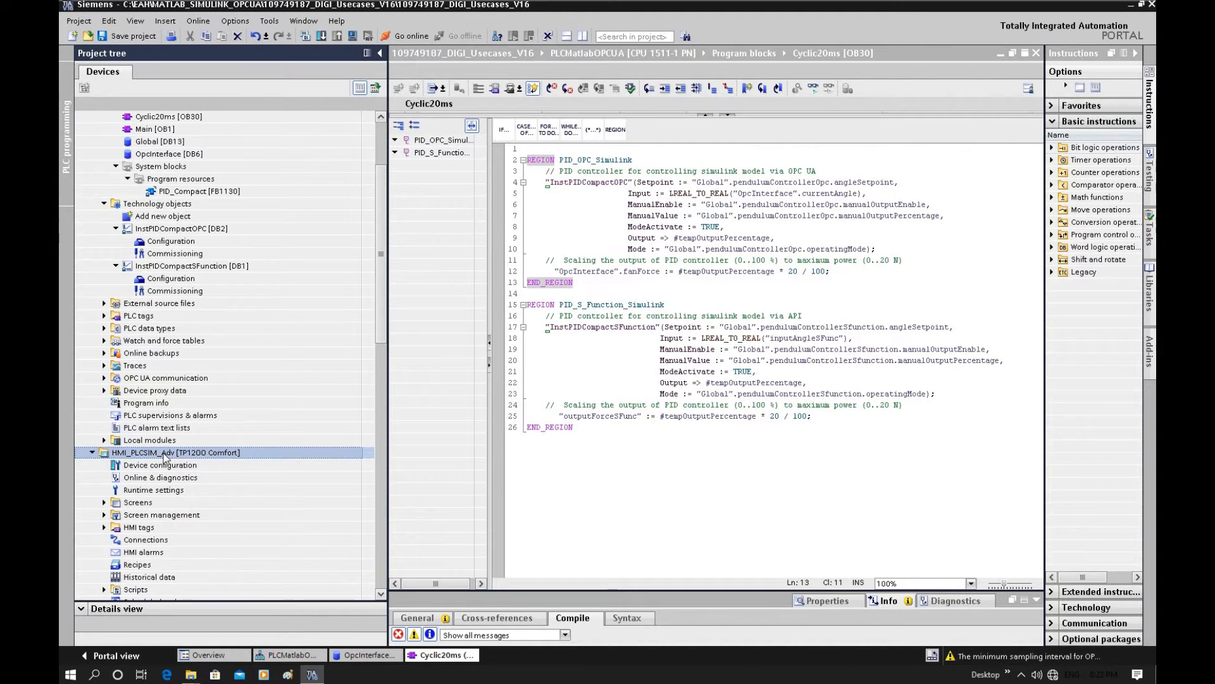
{"action": "left_click", "coordinate": [573, 283]}
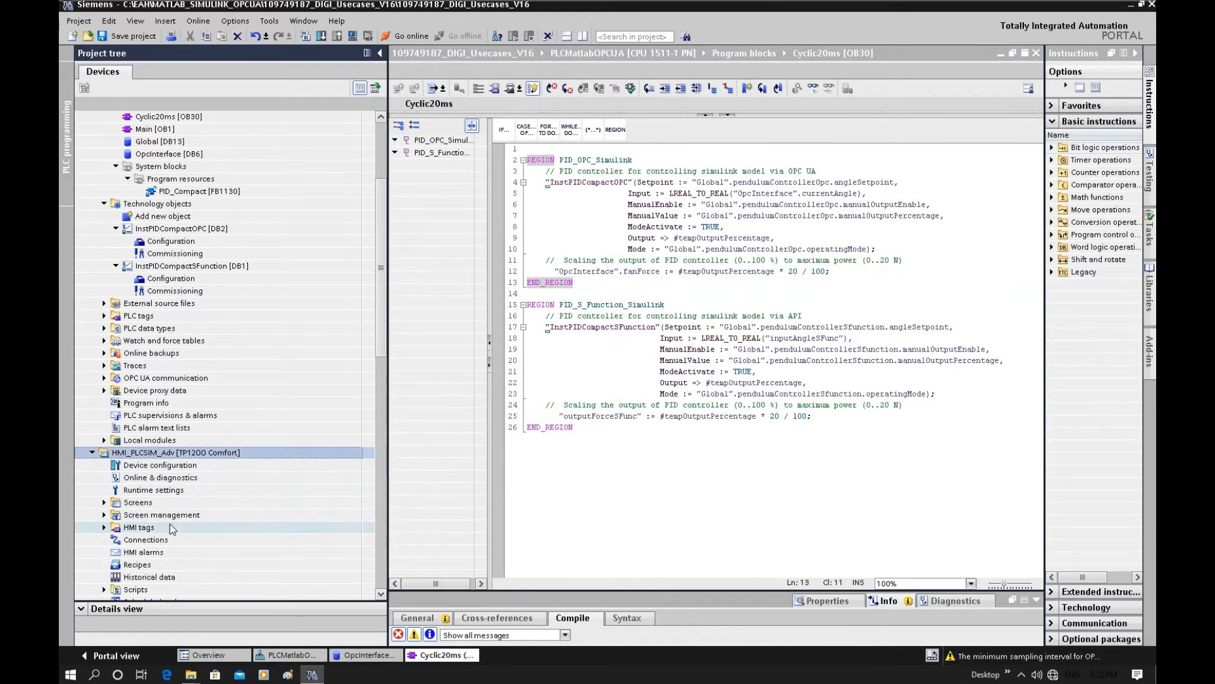
{"action": "scroll", "coordinate": [169, 522], "scroll_direction": "down", "scroll_amount": 1}
{"action": "left_click", "coordinate": [104, 465]}
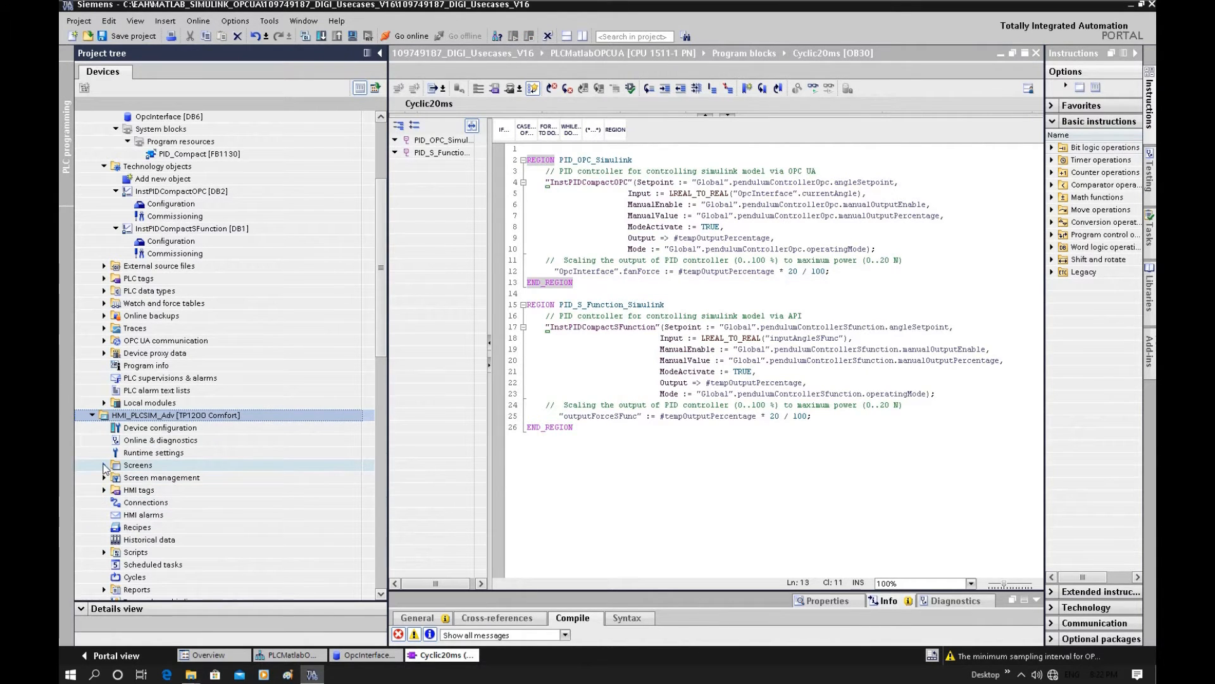
{"action": "scroll", "coordinate": [128, 484], "scroll_direction": "down", "scroll_amount": 1}
{"action": "double_click", "coordinate": [161, 453]}
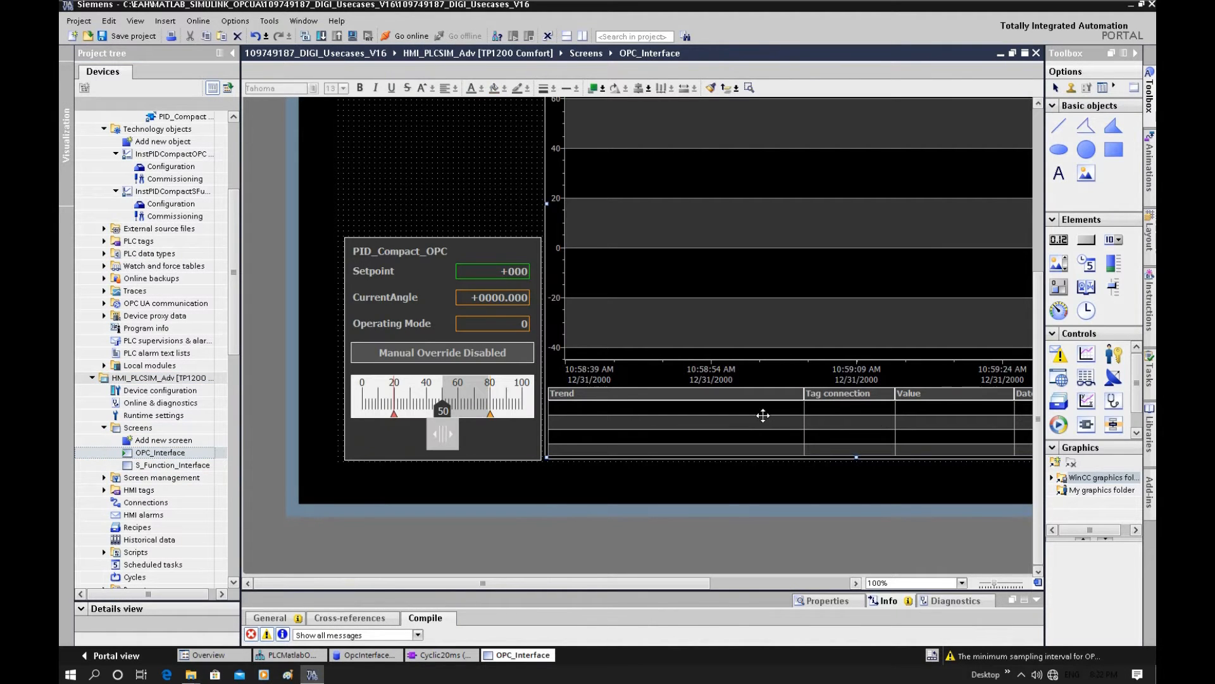
Examine the trend view's Setpoint Angle, Actual Angle and PID Output Force trends, widening the columns to read names and source tags.
{"action": "left_click_drag", "start_coordinate": [730, 591], "coordinate": [741, 400]}
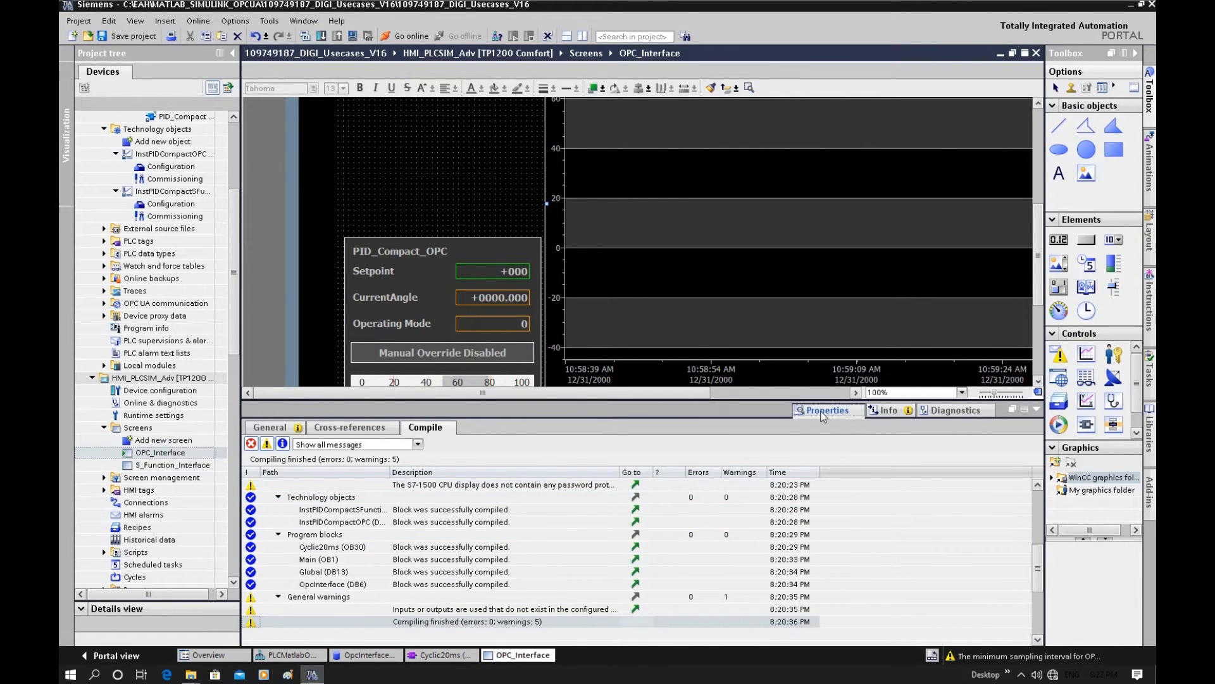
{"action": "left_click", "coordinate": [823, 411]}
{"action": "left_click", "coordinate": [655, 480]}
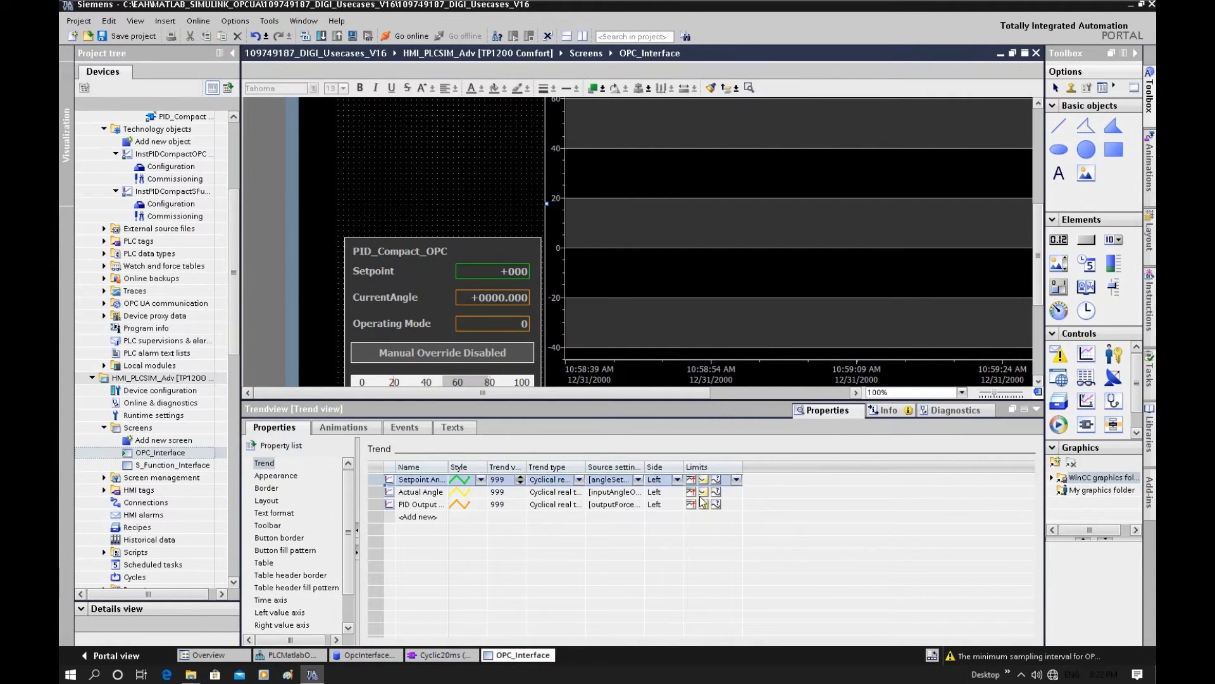
{"action": "left_click_drag", "start_coordinate": [646, 472], "coordinate": [926, 472]}
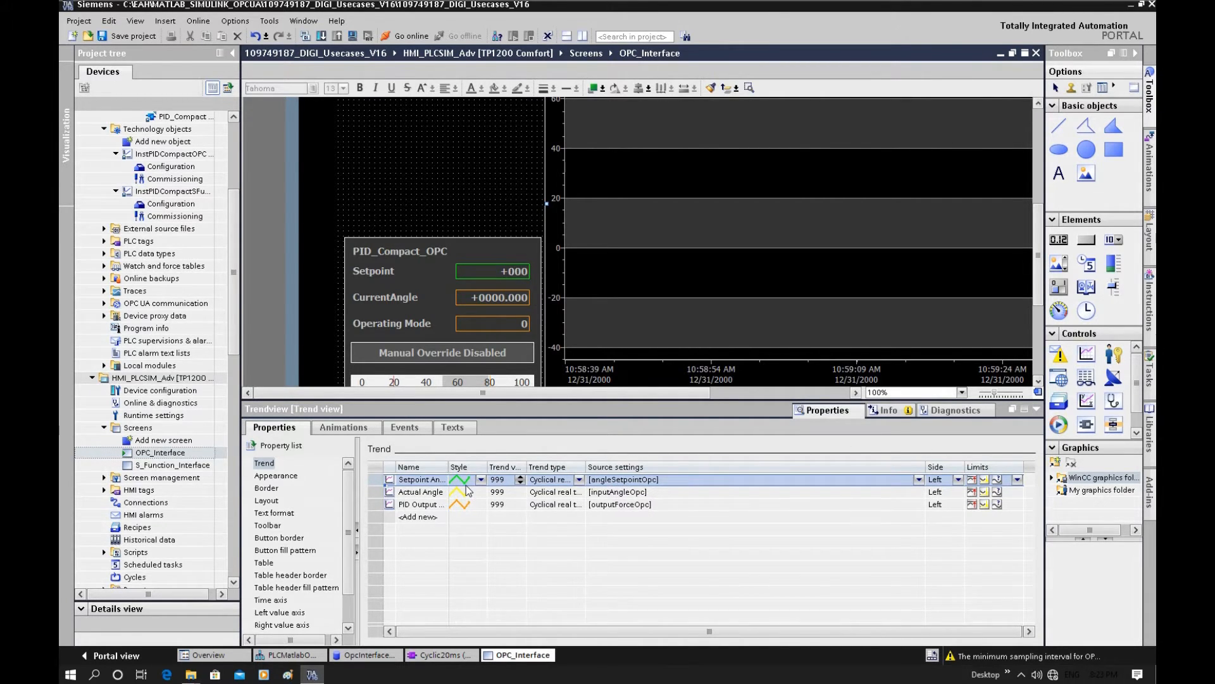
{"action": "left_click", "coordinate": [613, 494]}
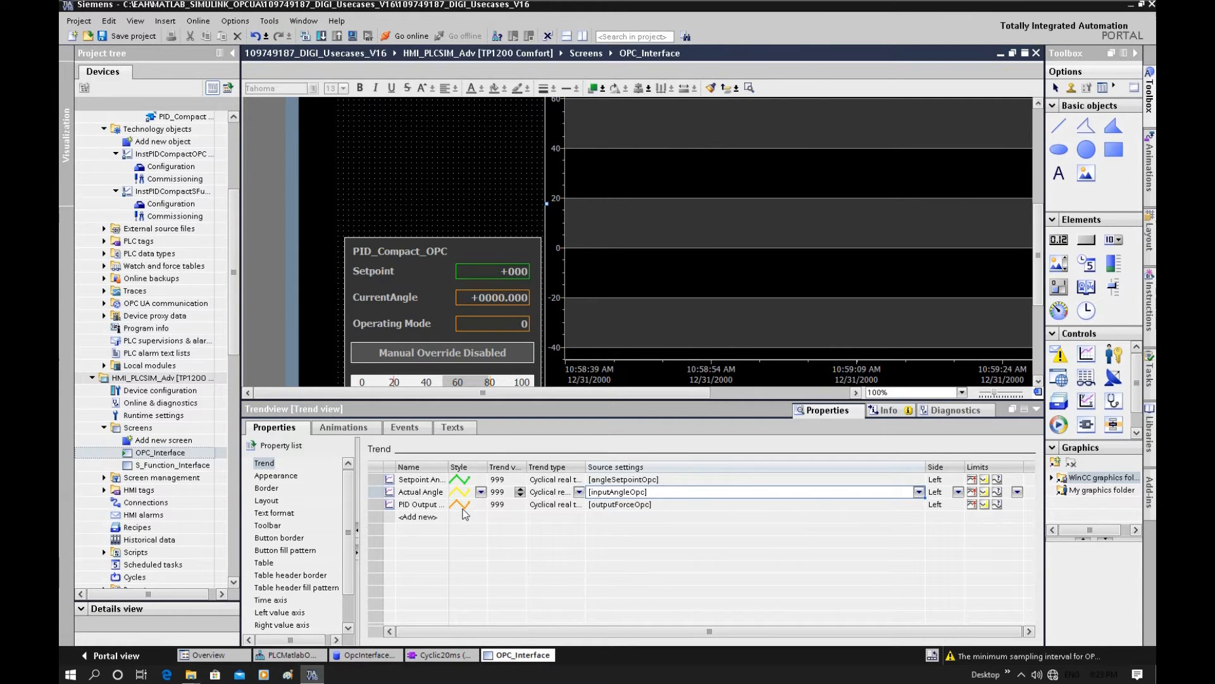
{"action": "left_click_drag", "start_coordinate": [448, 467], "coordinate": [545, 463]}
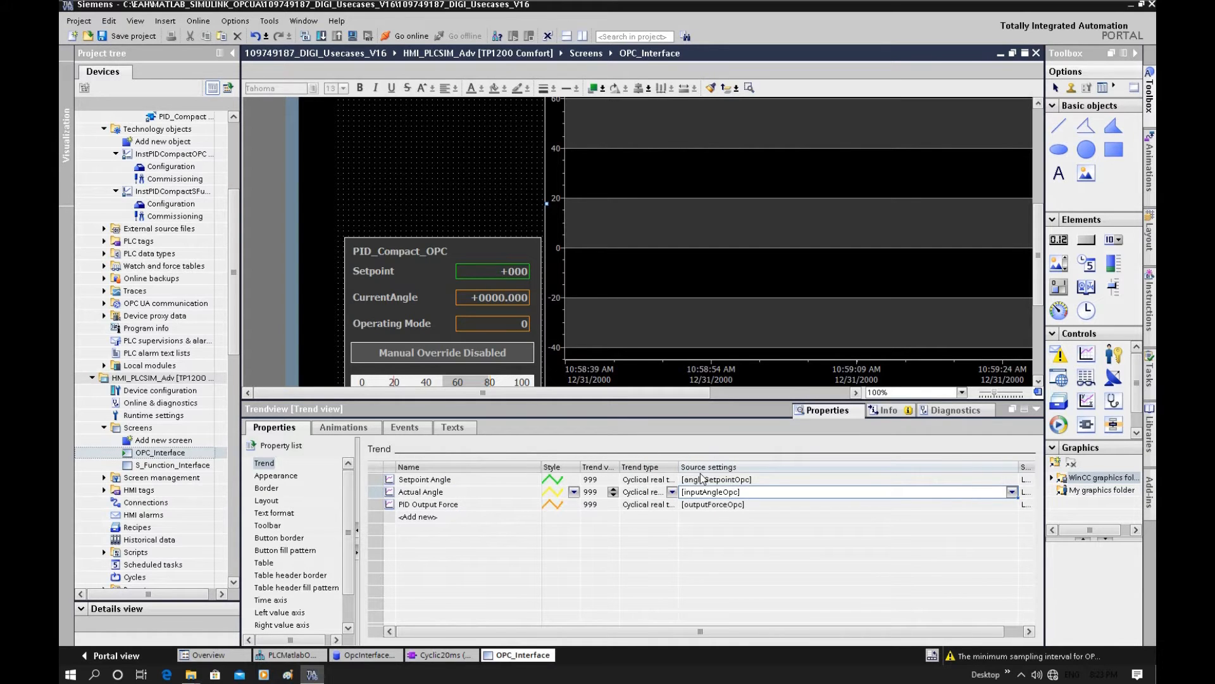
{"action": "left_click_drag", "start_coordinate": [680, 463], "coordinate": [780, 464]}
{"action": "left_click", "coordinate": [815, 518]}
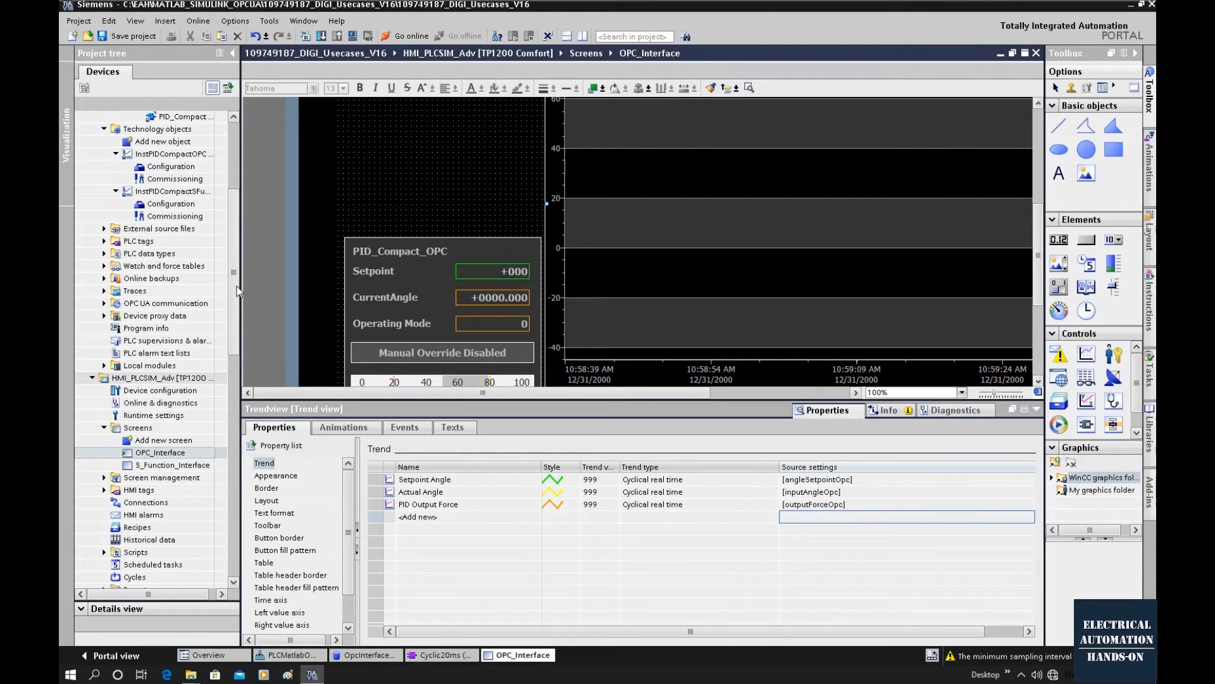
Compile the PLCMatlabOPCUA [CPU 1511-1 PN] station, widening the project tree to show its full name.
{"action": "scroll", "coordinate": [240, 168], "scroll_direction": "up", "scroll_amount": 5}
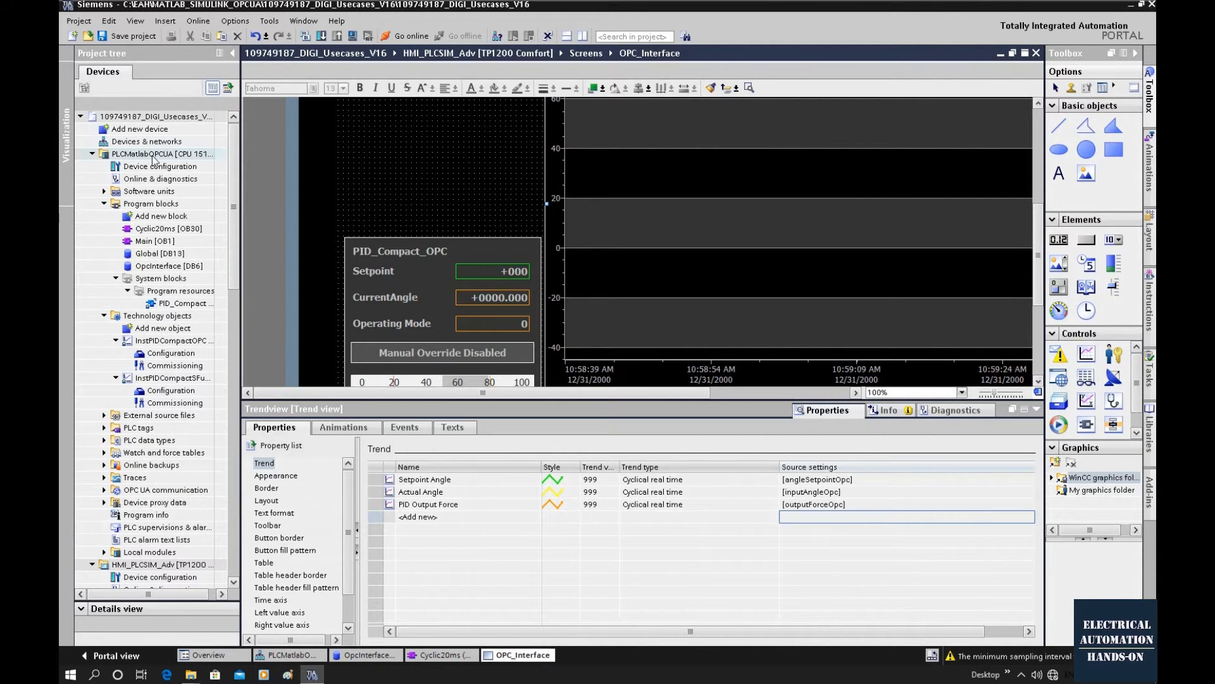
{"action": "left_click_drag", "start_coordinate": [240, 155], "coordinate": [370, 155]}
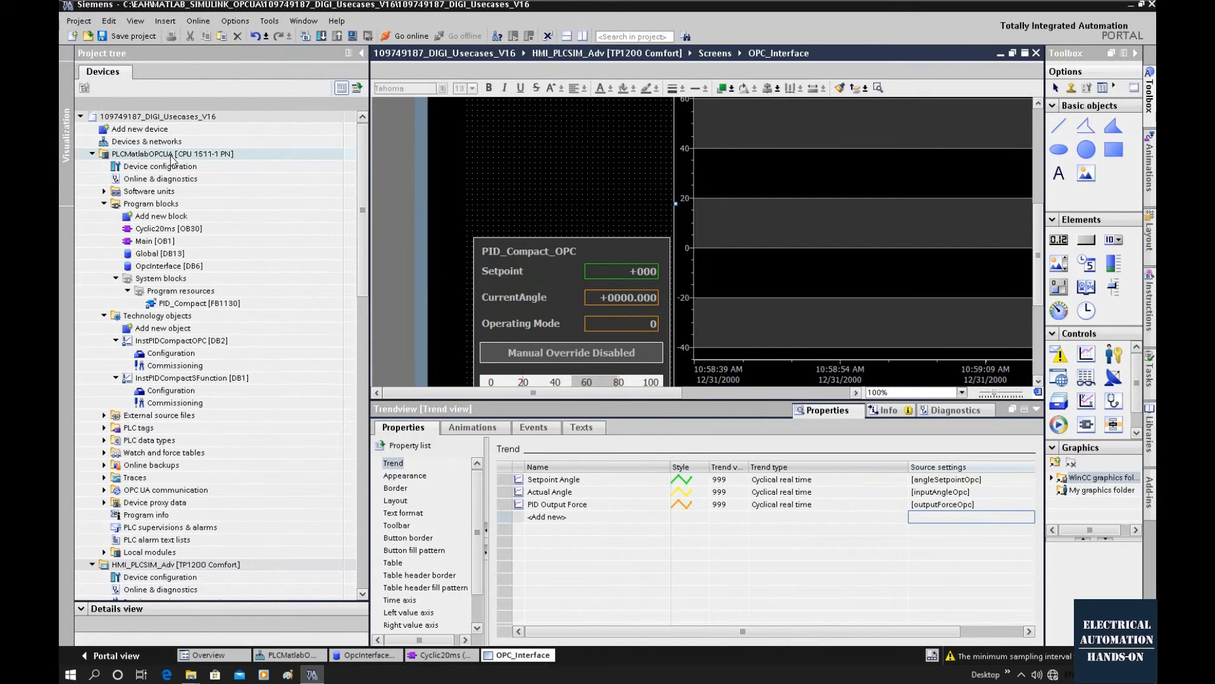
{"action": "left_click", "coordinate": [172, 156]}
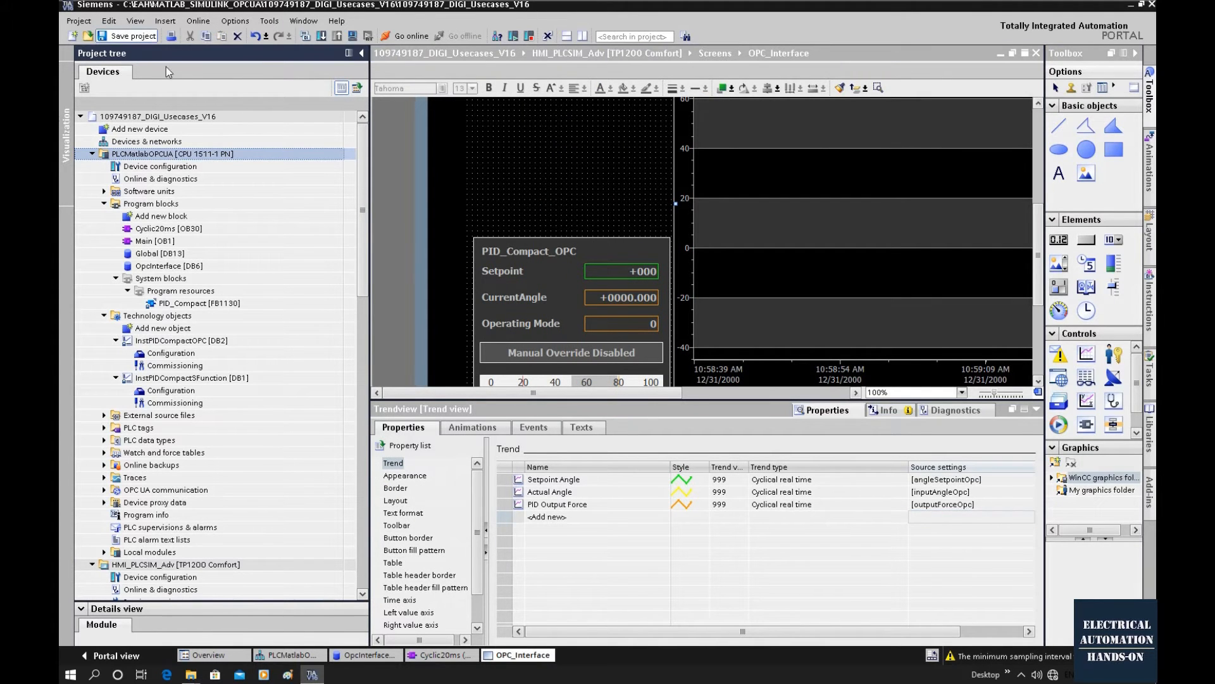
{"action": "left_click", "coordinate": [305, 37]}
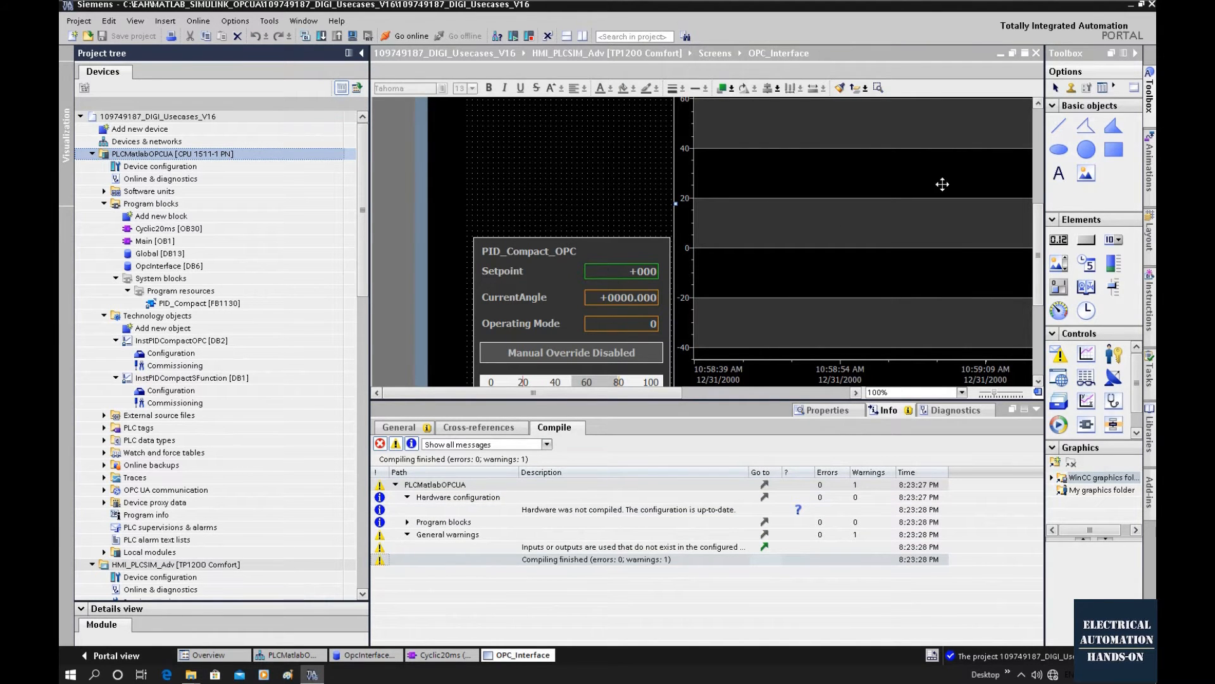
Switch to the desktop and start the S7-PLCSIM Advanced V3.0 control panel.
{"action": "left_click", "coordinate": [1129, 7]}
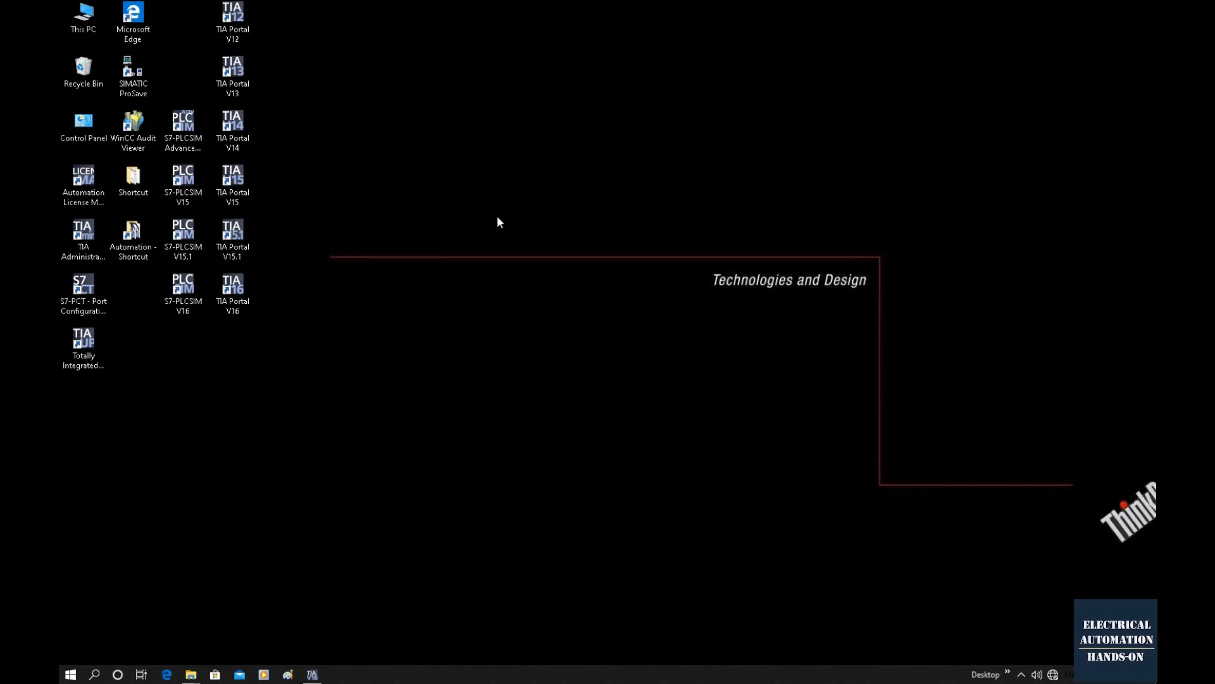
{"action": "left_click", "coordinate": [180, 133]}
{"action": "double_click", "coordinate": [180, 133]}
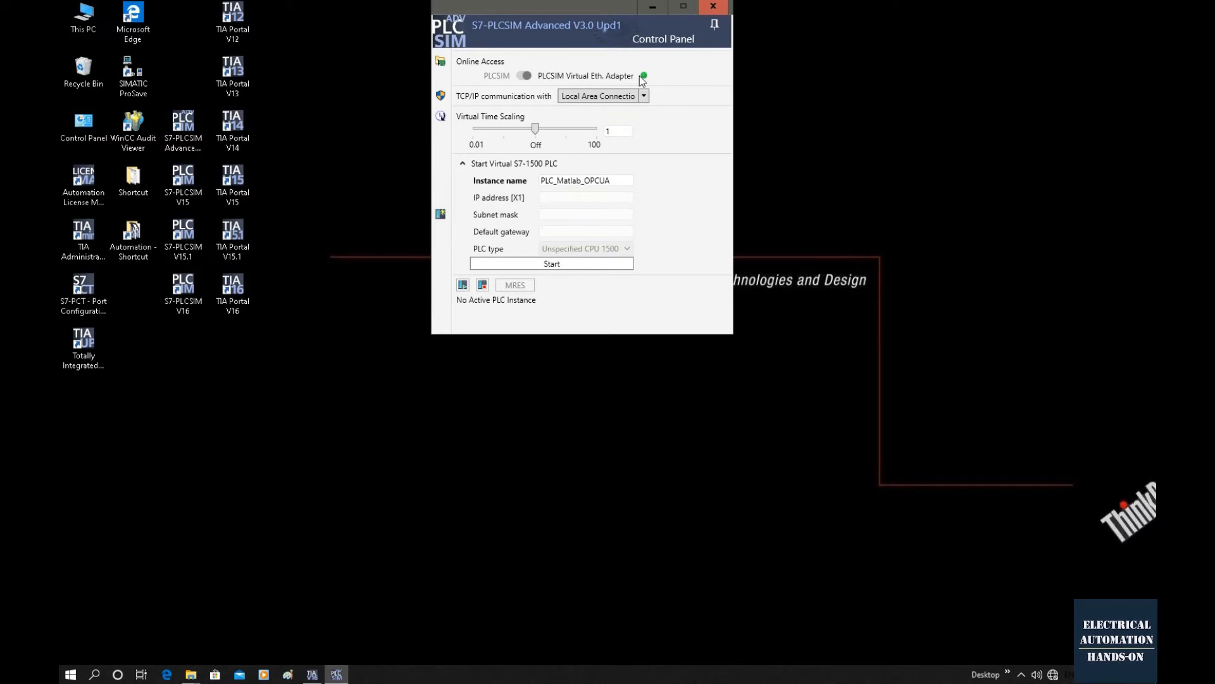
{"action": "left_click_drag", "start_coordinate": [596, 8], "coordinate": [395, 126]}
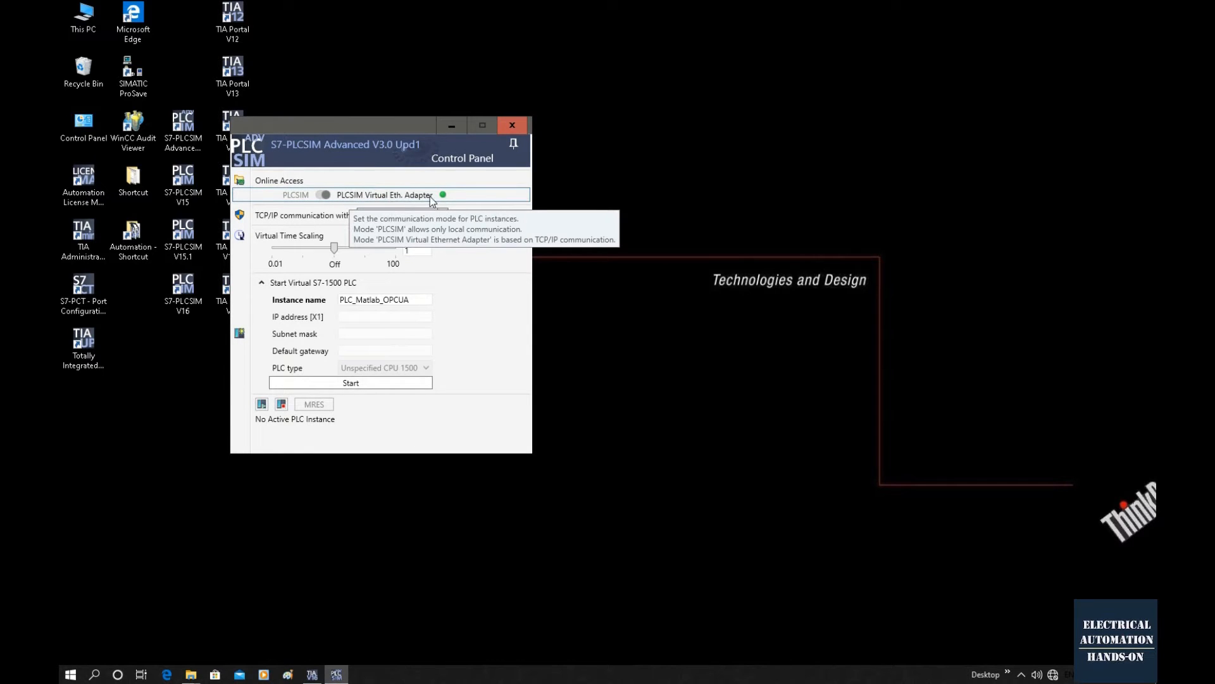
Check the IPv4 address and subnet mask of the Siemens PLCSIM Virtual Ethernet Adapter in the Windows network connections.
{"action": "left_click", "coordinate": [738, 214]}
{"action": "left_click", "coordinate": [1053, 674]}
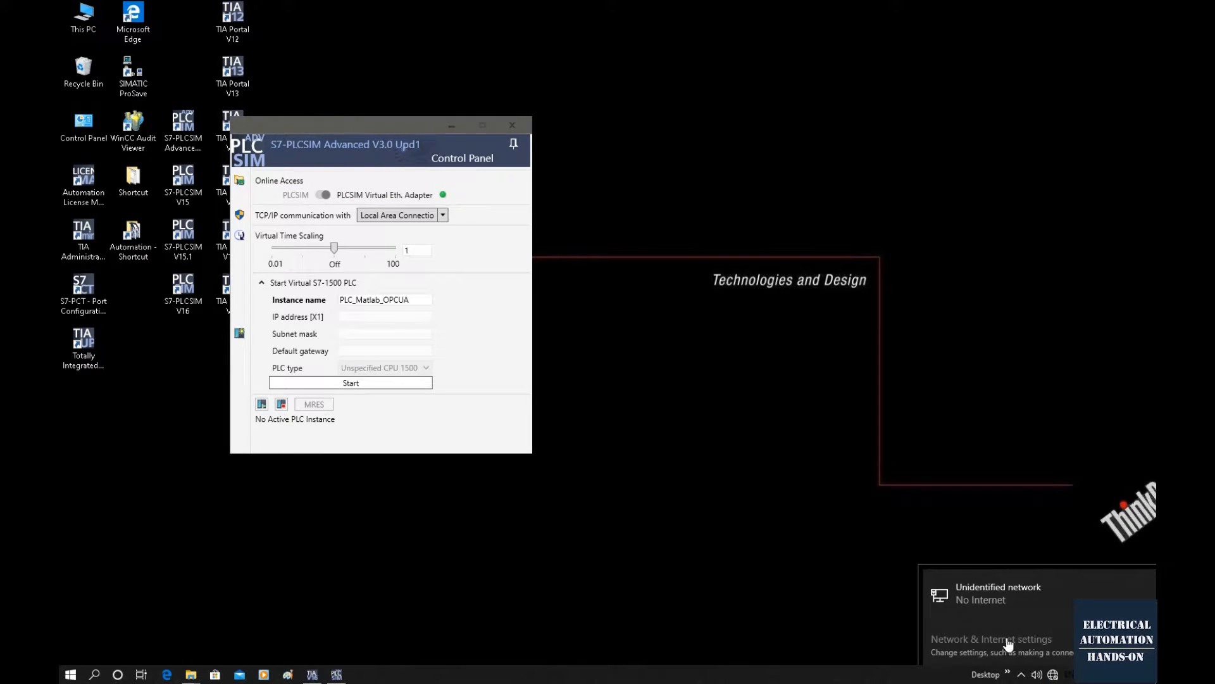
{"action": "left_click", "coordinate": [1006, 639]}
{"action": "left_click_drag", "start_coordinate": [883, 74], "coordinate": [712, 268]}
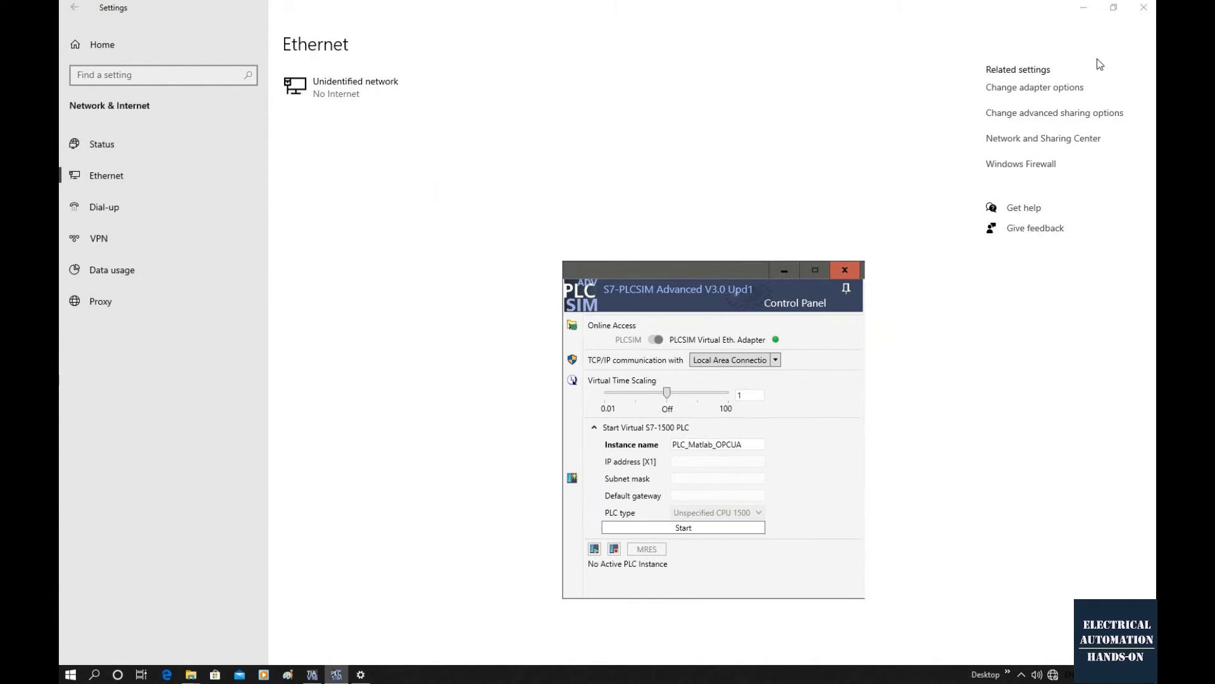
{"action": "left_click", "coordinate": [1068, 93]}
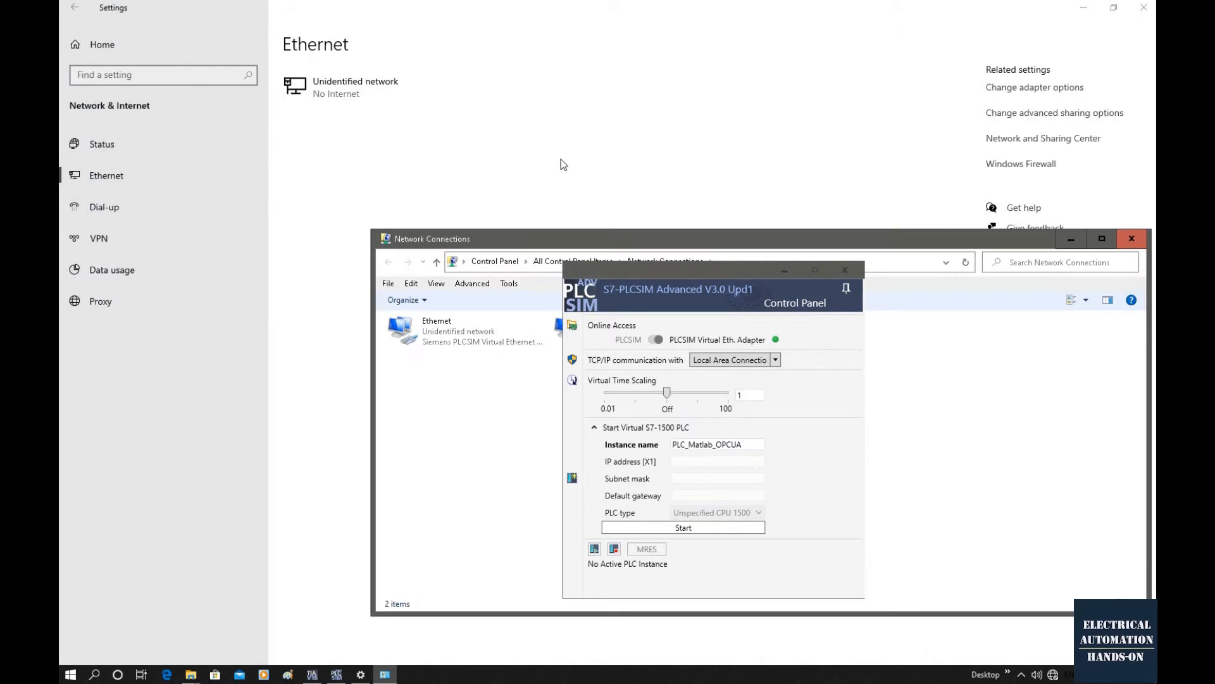
{"action": "left_click_drag", "start_coordinate": [530, 249], "coordinate": [291, 67]}
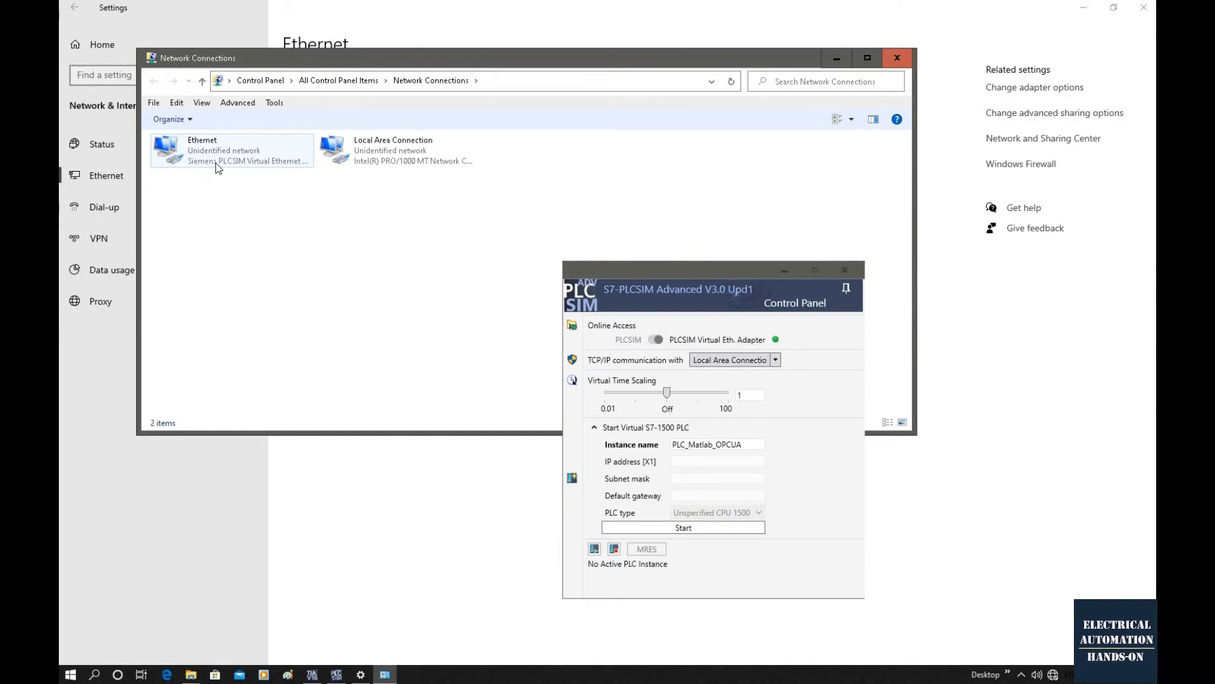
{"action": "double_click", "coordinate": [224, 162]}
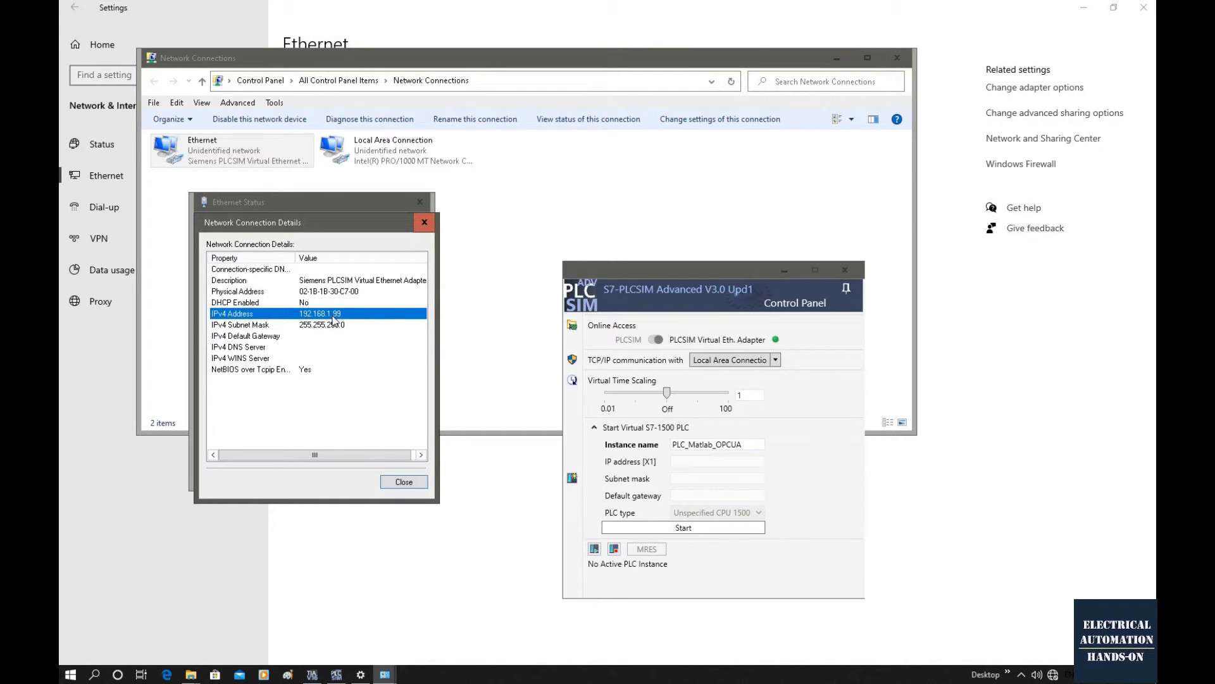
{"action": "left_click", "coordinate": [424, 223]}
{"action": "left_click", "coordinate": [419, 202]}
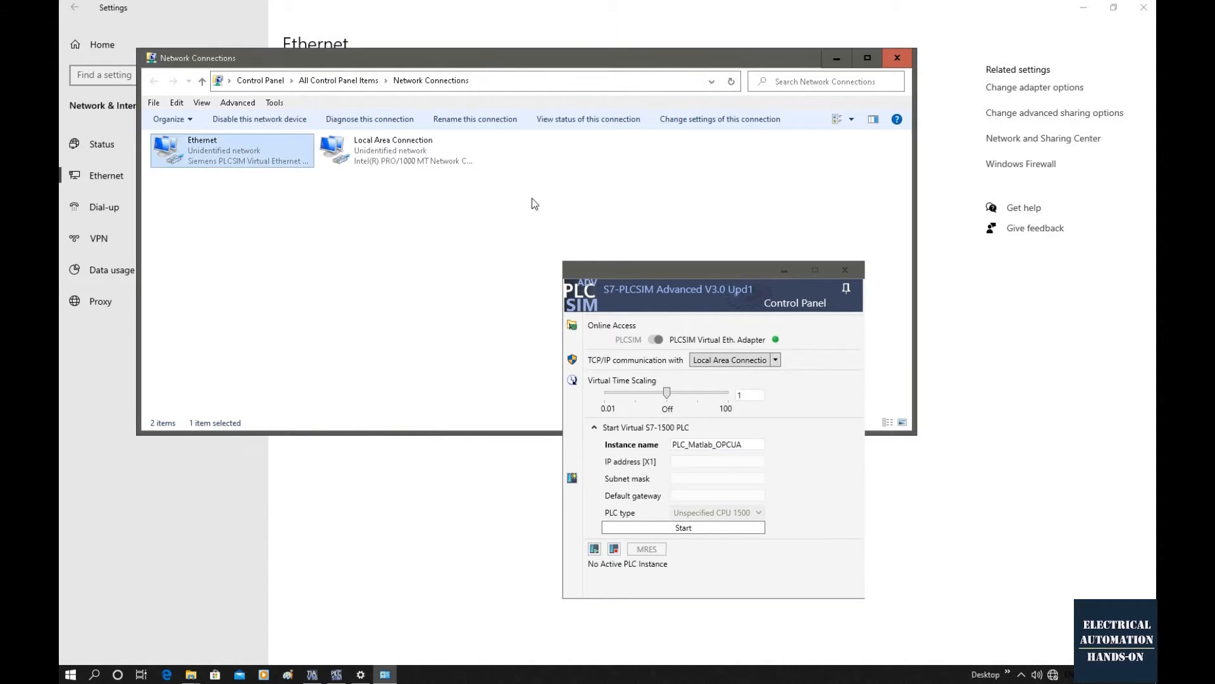
{"action": "left_click", "coordinate": [837, 57]}
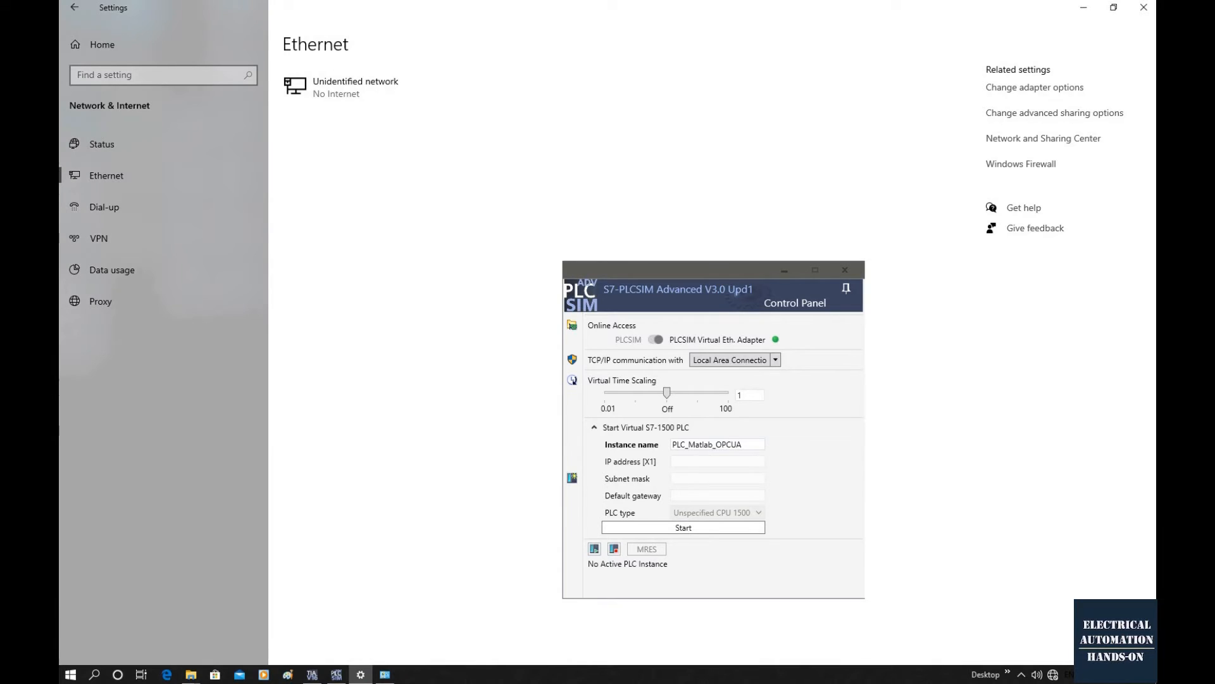
Start a virtual S7-1500 instance named PLC_Matlab_OPCUA with IP address 192.168.1.100 and subnet mask 255.255.255.0.
{"action": "left_click_drag", "start_coordinate": [715, 279], "coordinate": [628, 130]}
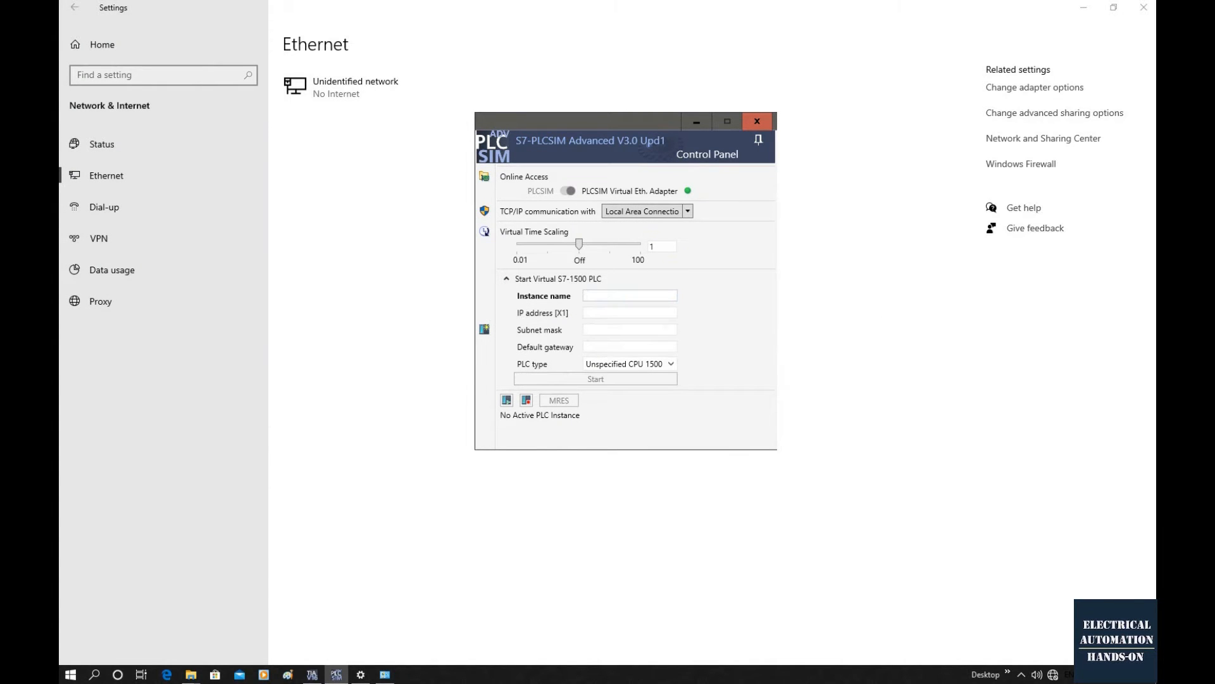
{"action": "type", "text": "PLC_Matlab_OPCUA"}
{"action": "left_click", "coordinate": [647, 312]}
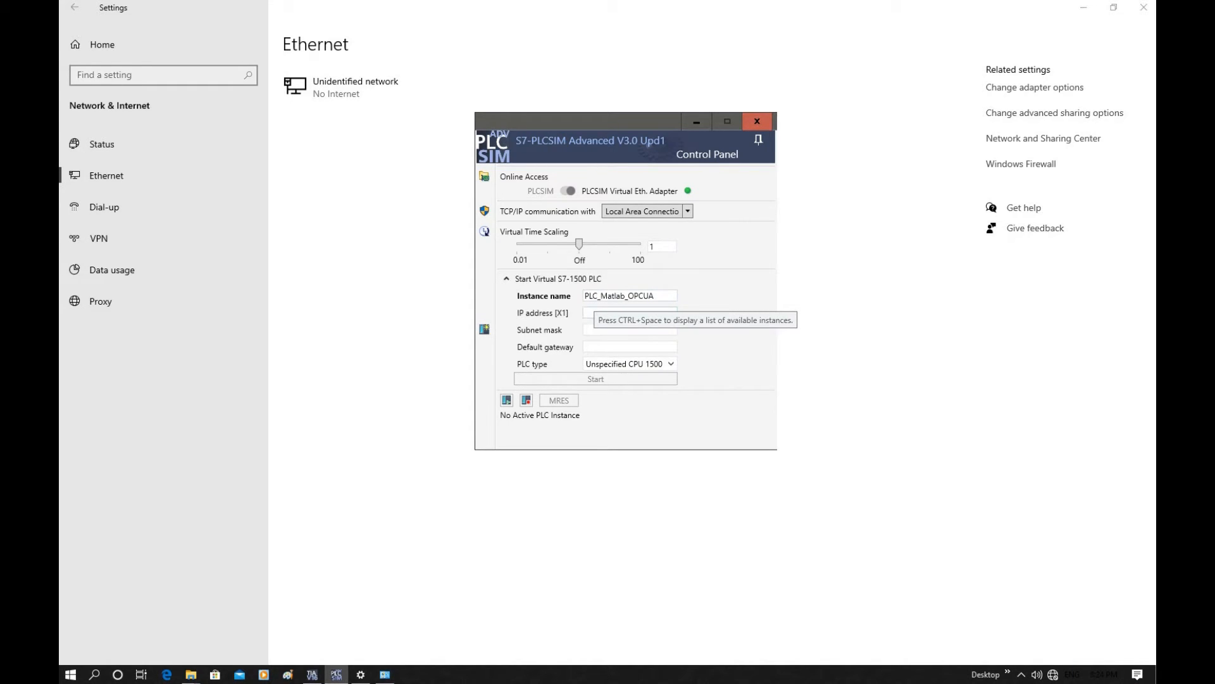
{"action": "left_click", "coordinate": [656, 295]}
{"action": "type", "text": "192.168.1.100"}
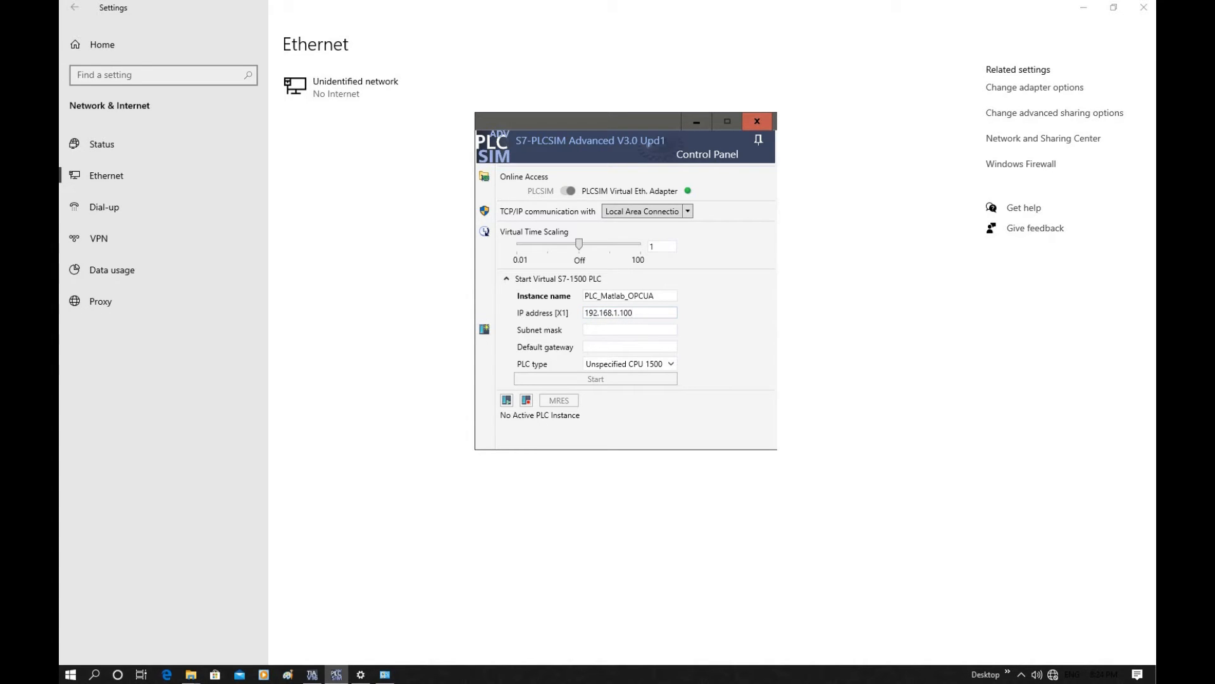
{"action": "type", "text": "255.255"}
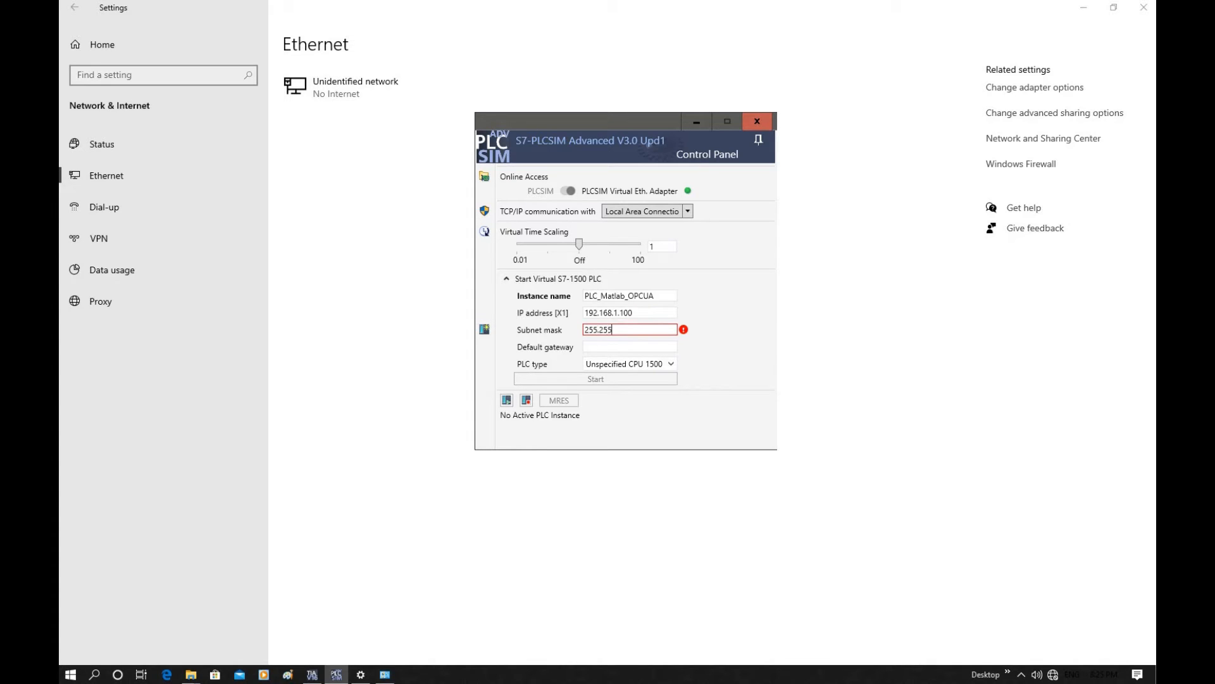
{"action": "type", "text": ".255.0"}
{"action": "left_click", "coordinate": [611, 349]}
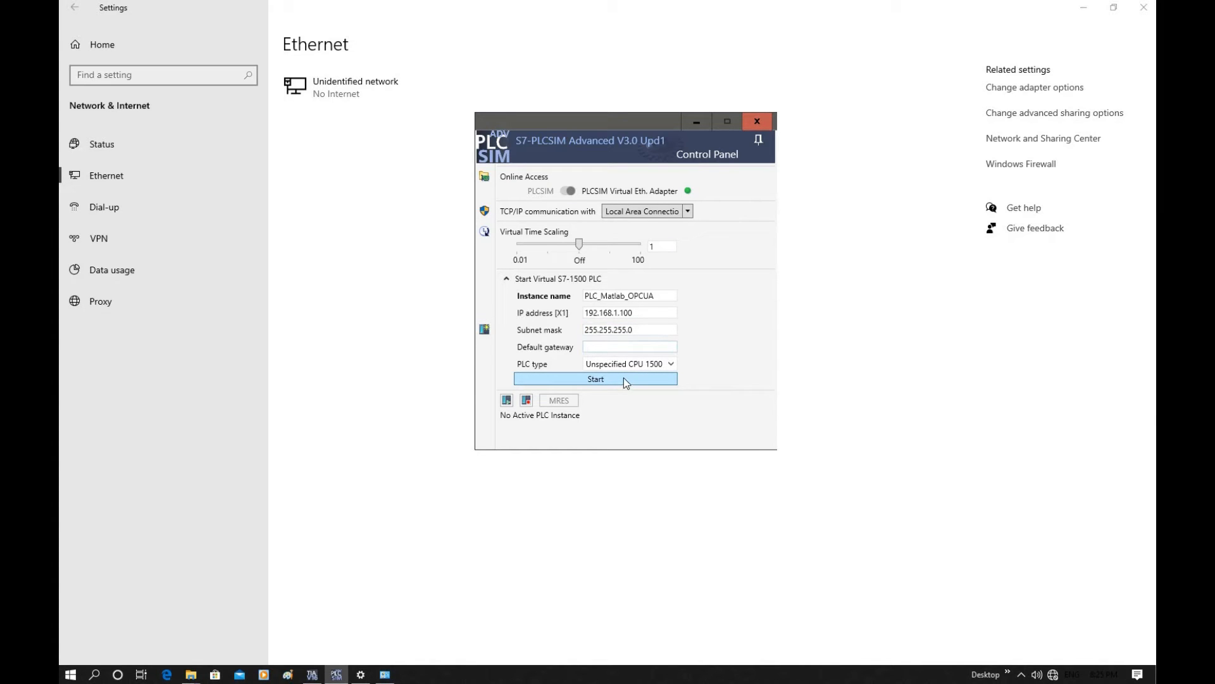
{"action": "left_click", "coordinate": [624, 378]}
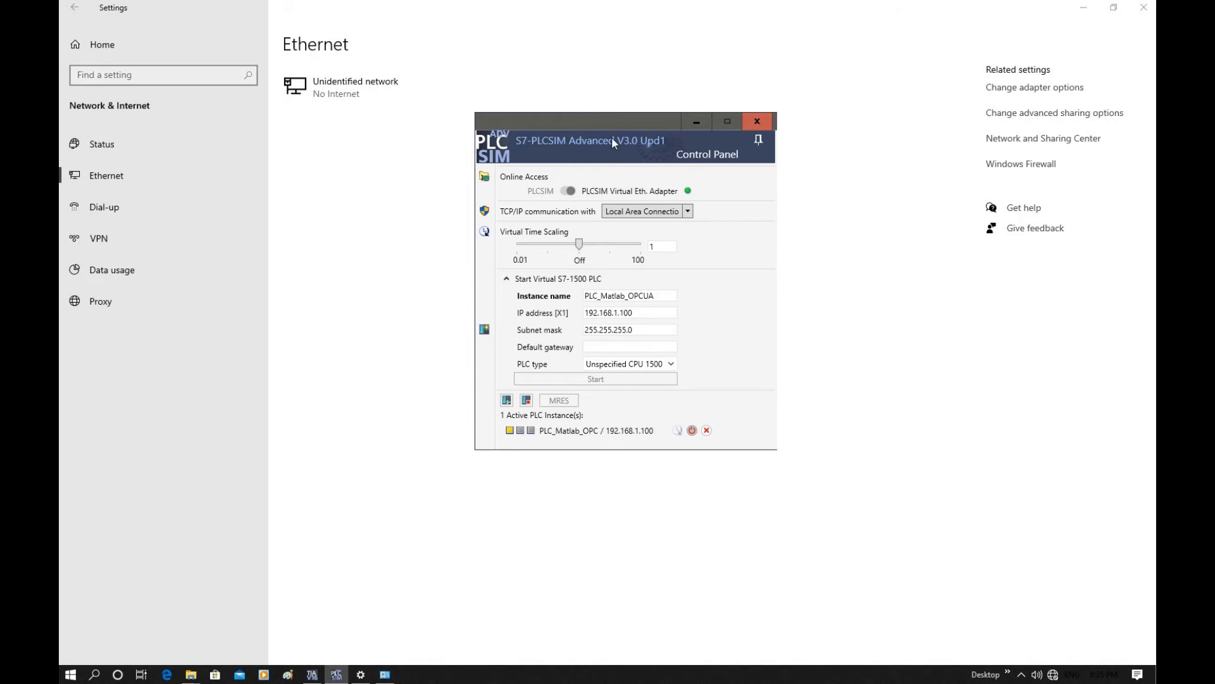
Minimize the network settings and return to TIA Portal with the PLCSIM Advanced control panel pinned on top.
{"action": "left_click_drag", "start_coordinate": [611, 124], "coordinate": [783, 229]}
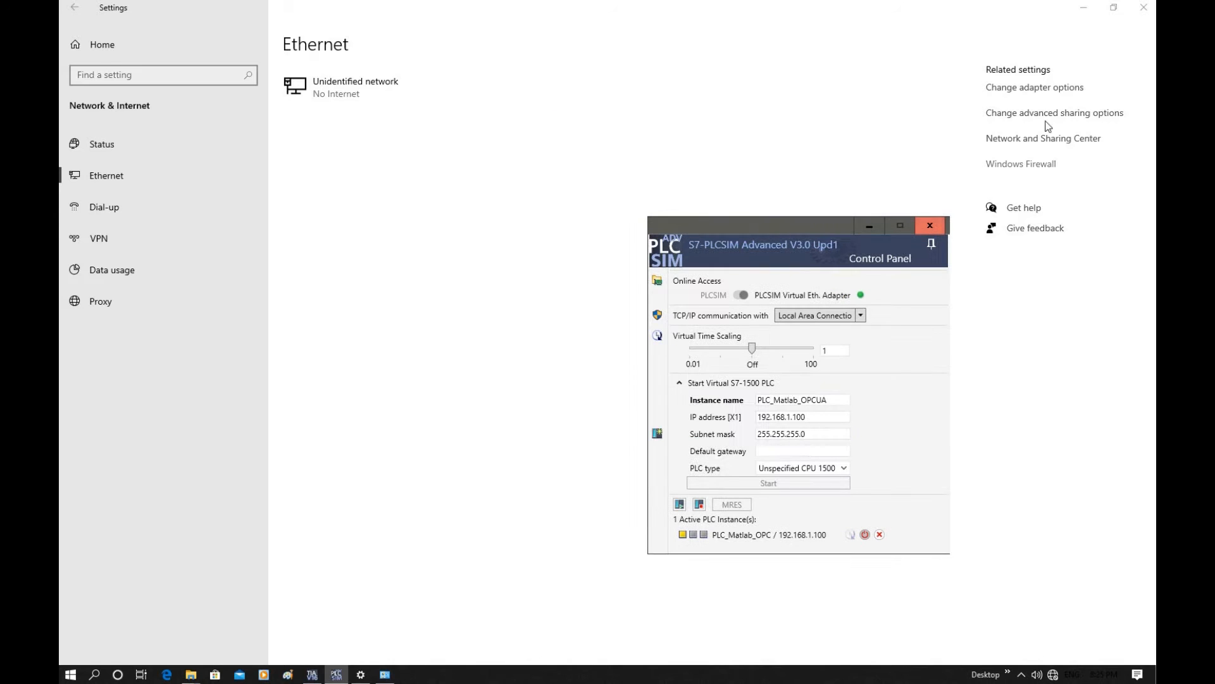
{"action": "left_click", "coordinate": [1083, 12]}
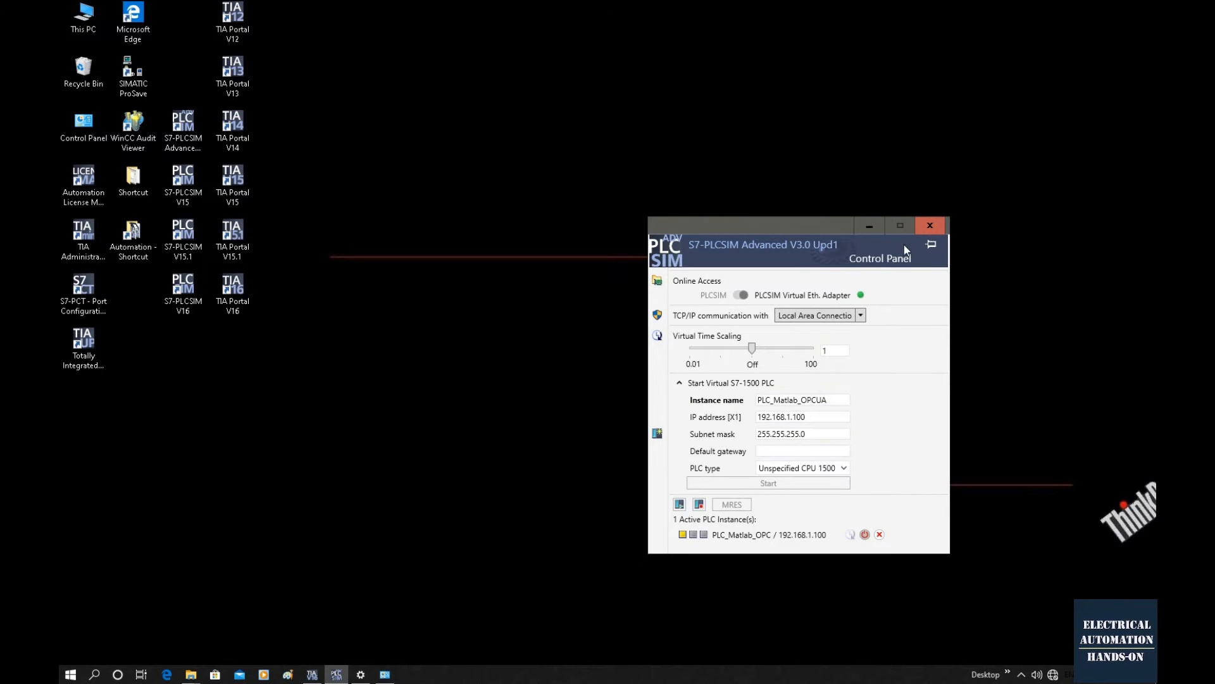
{"action": "left_click", "coordinate": [929, 245]}
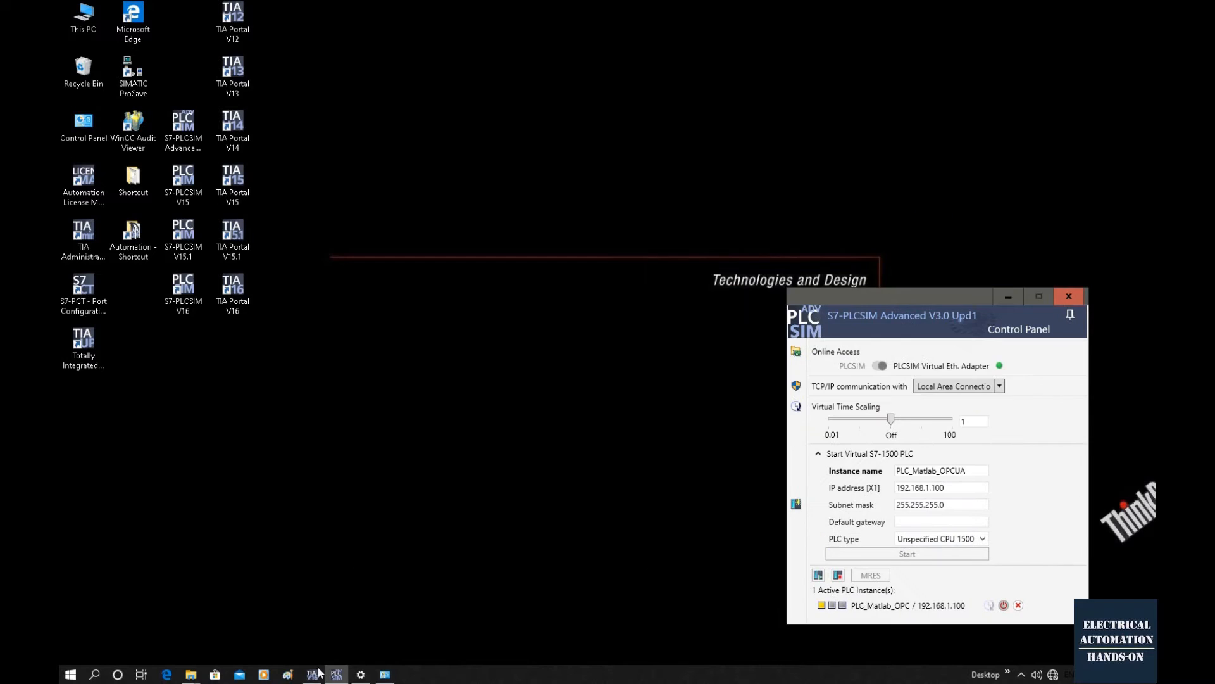
{"action": "left_click", "coordinate": [314, 674]}
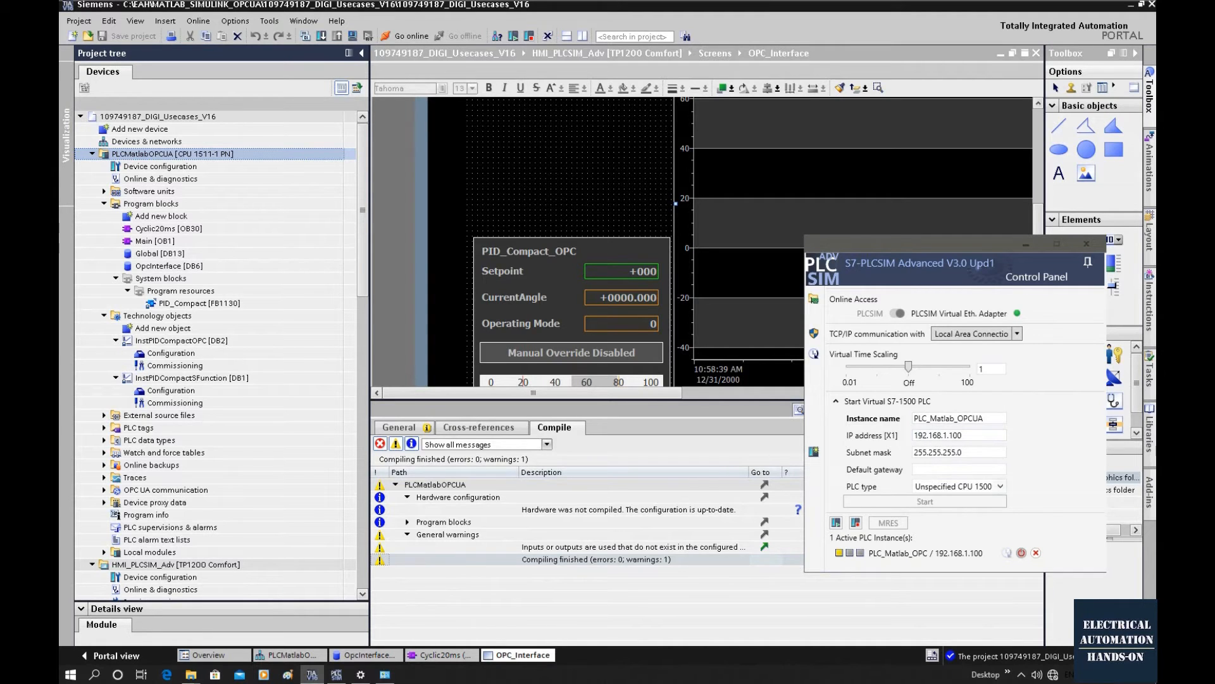
Start downloading PLCMatlabOPCUA over the Siemens PLCSIM Virtual Ethernet Adapter and subnet PN/IE_2, and search for the target device.
{"action": "left_click", "coordinate": [155, 167]}
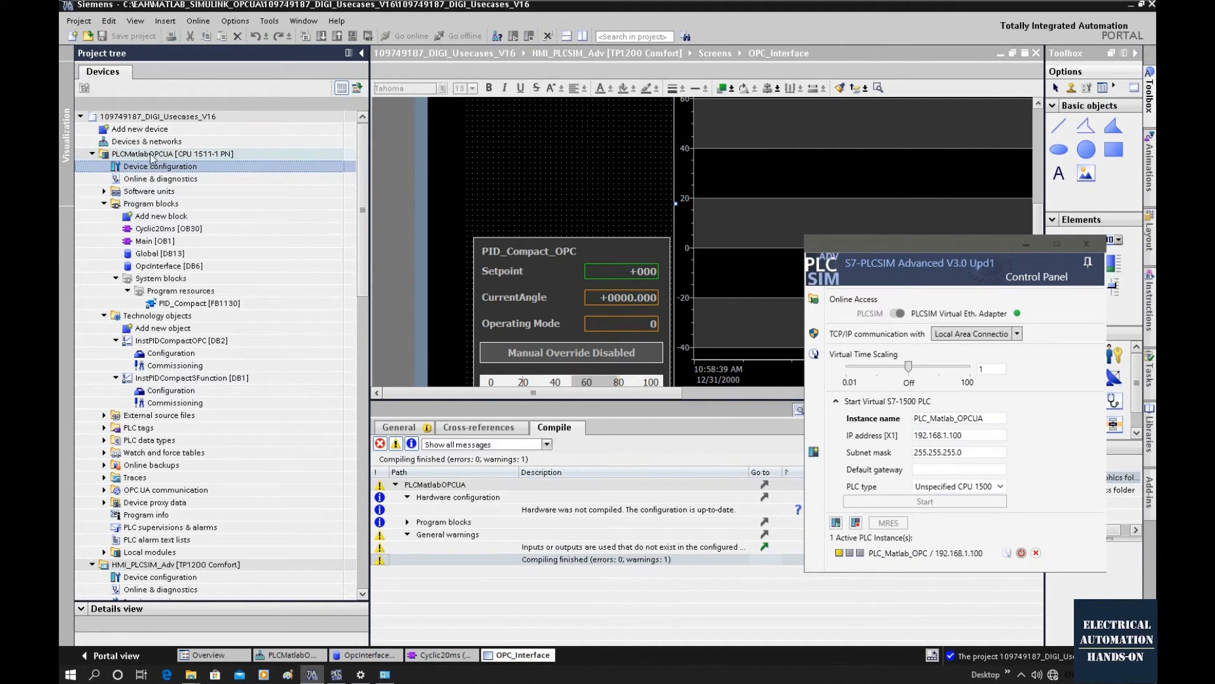
{"action": "left_click", "coordinate": [152, 155]}
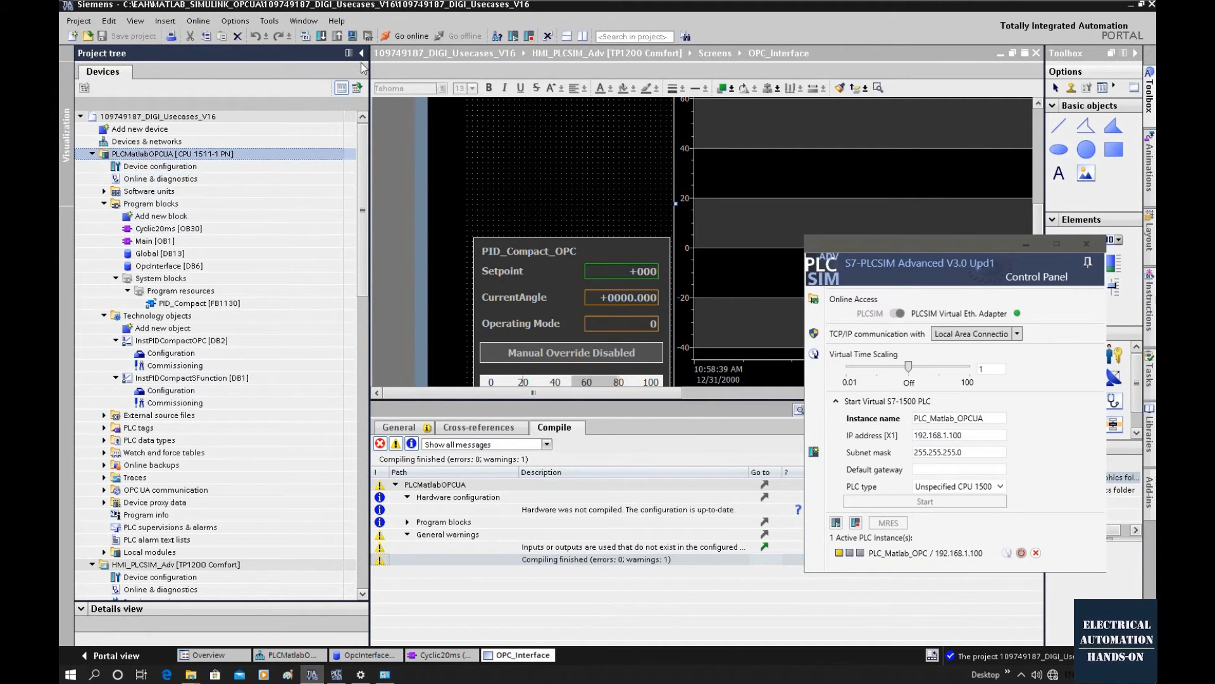
{"action": "left_click", "coordinate": [321, 36]}
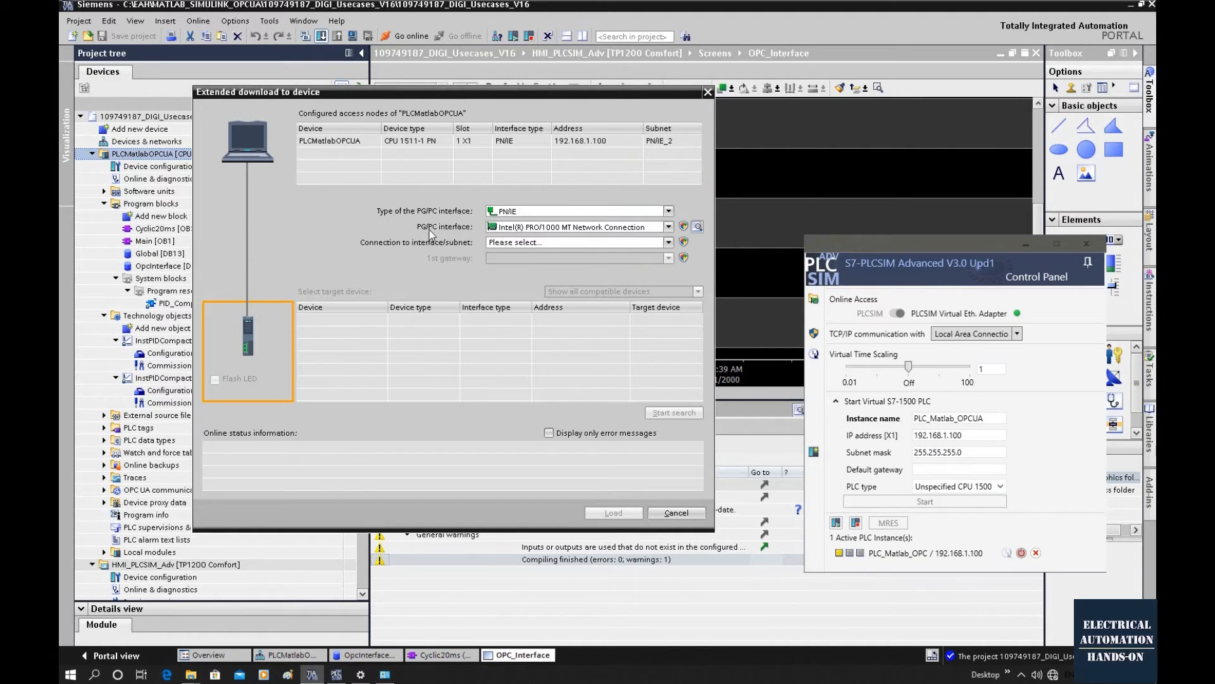
{"action": "left_click", "coordinate": [658, 228]}
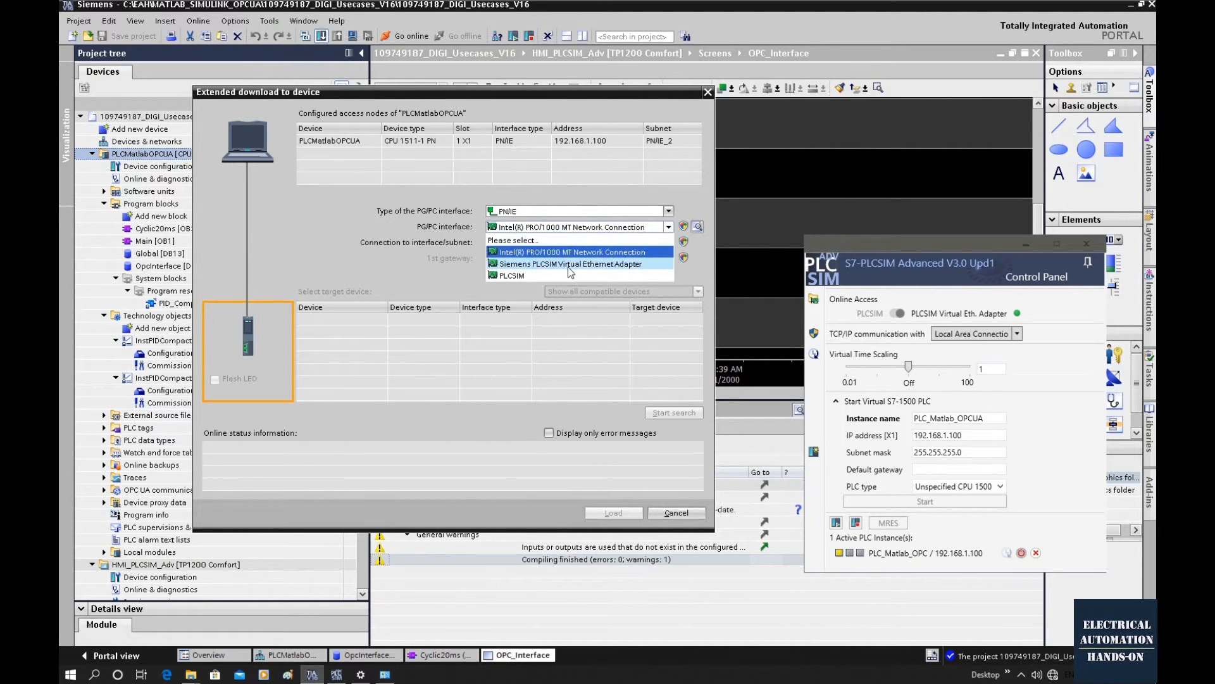
{"action": "left_click", "coordinate": [637, 265]}
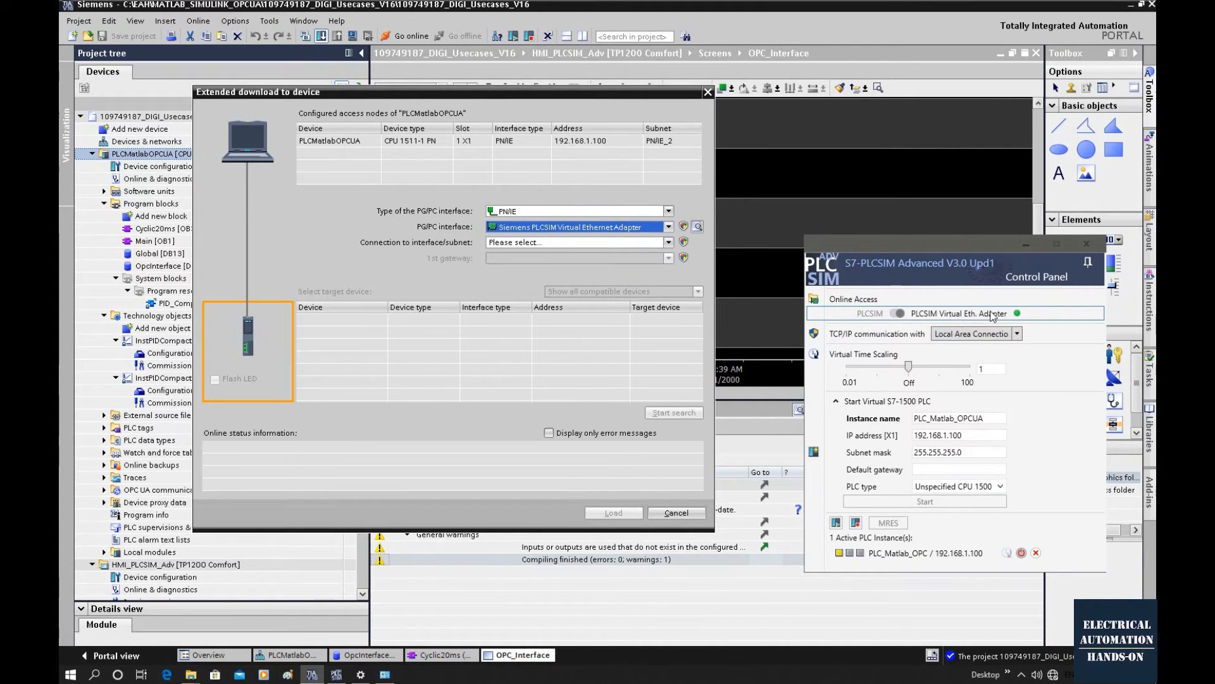
{"action": "left_click", "coordinate": [669, 242]}
{"action": "left_click", "coordinate": [512, 271]}
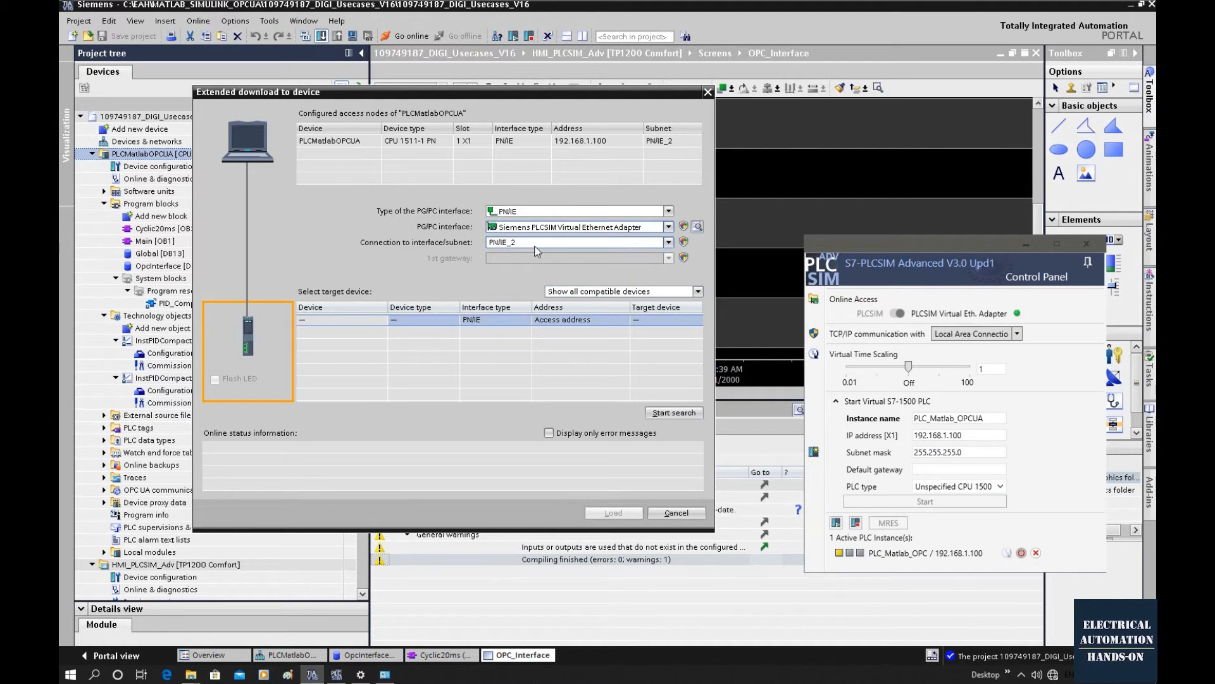
{"action": "left_click", "coordinate": [676, 412]}
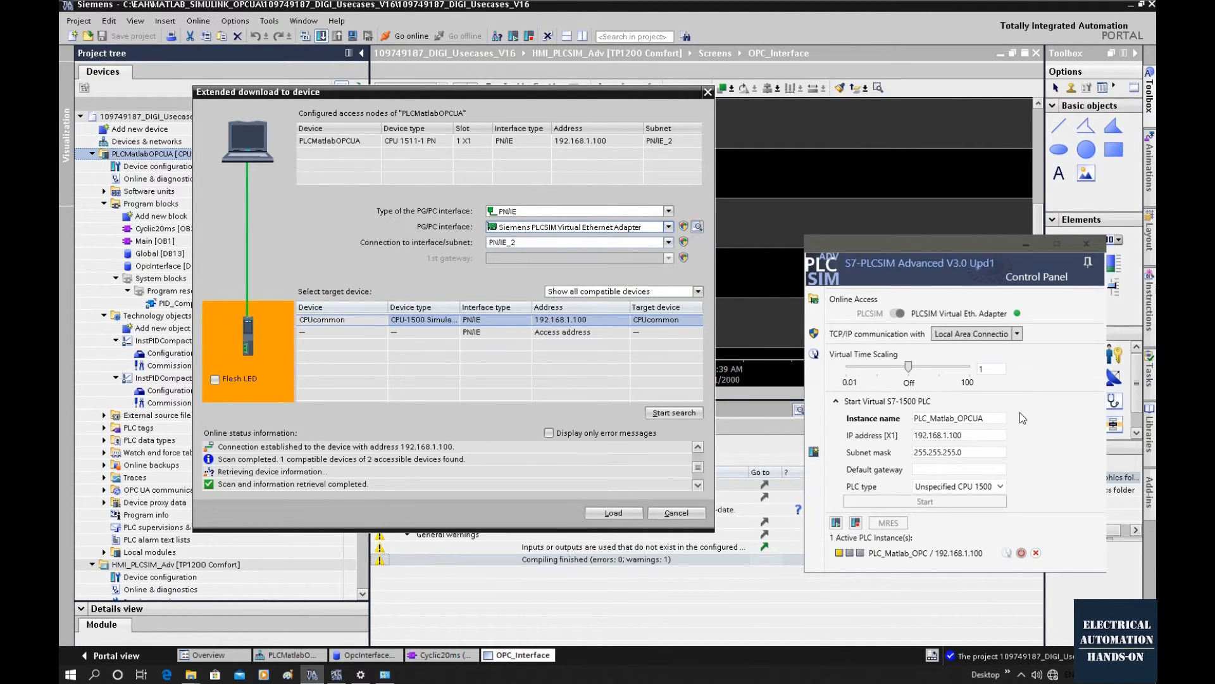
Load the hardware configuration and software of PLCMatlabOPCUA into the simulated CPU at 192.168.1.100.
{"action": "left_click", "coordinate": [613, 513]}
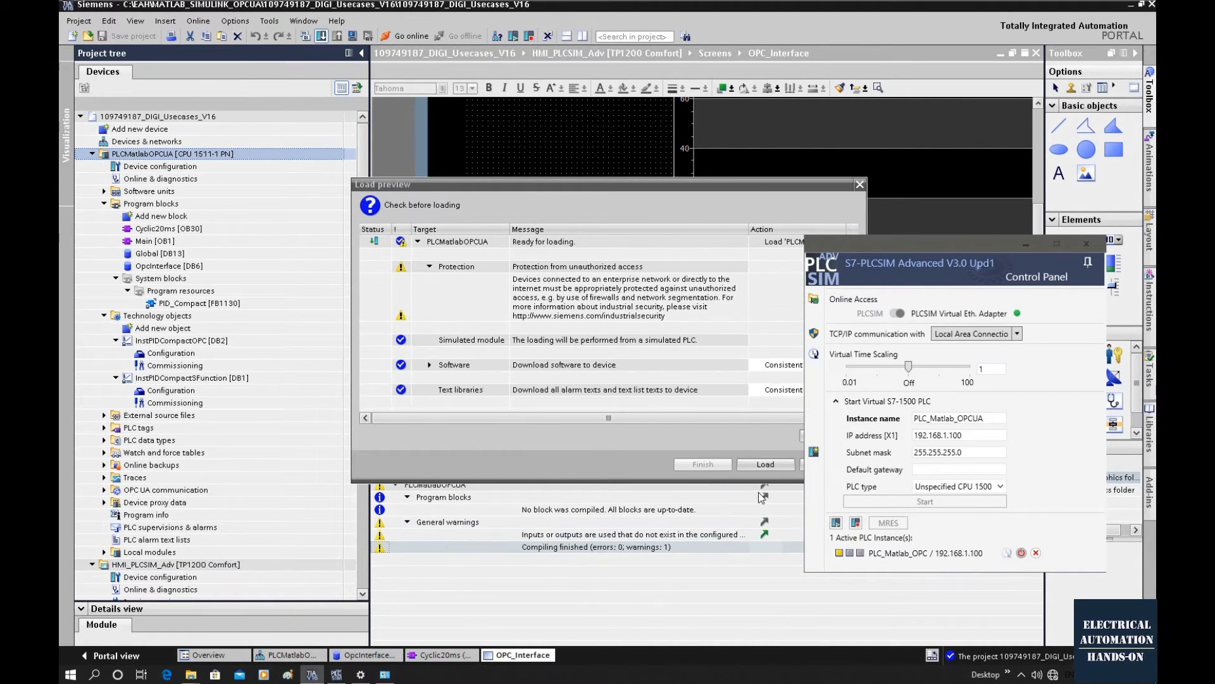
{"action": "left_click_drag", "start_coordinate": [754, 181], "coordinate": [556, 186]}
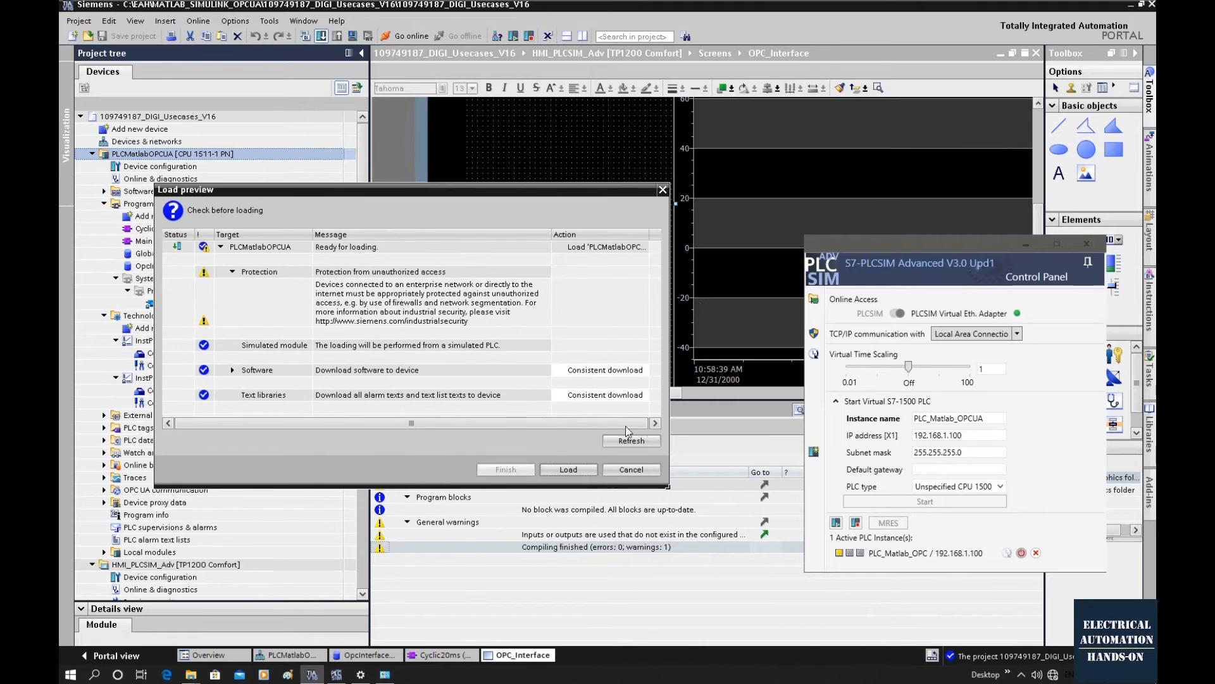
{"action": "left_click", "coordinate": [579, 471]}
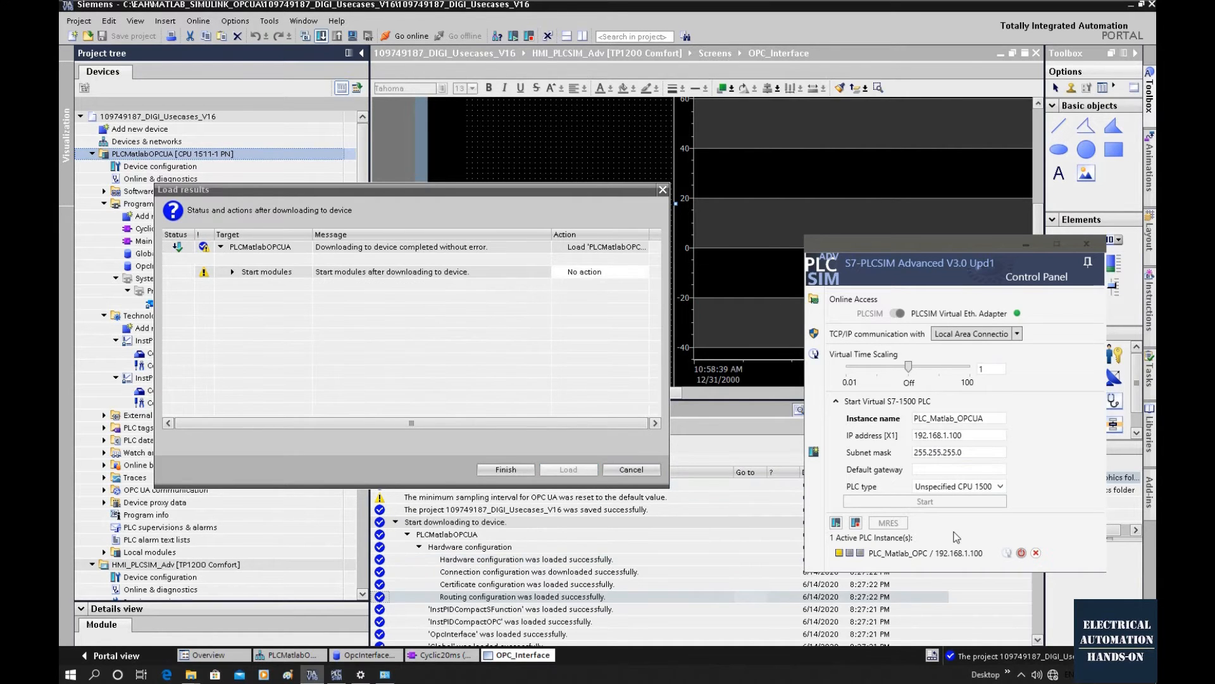
Finish the download with the Start modules action set to Start module, and confirm changing the CPU to RUN mode.
{"action": "left_click", "coordinate": [573, 271]}
{"action": "left_click", "coordinate": [572, 272]}
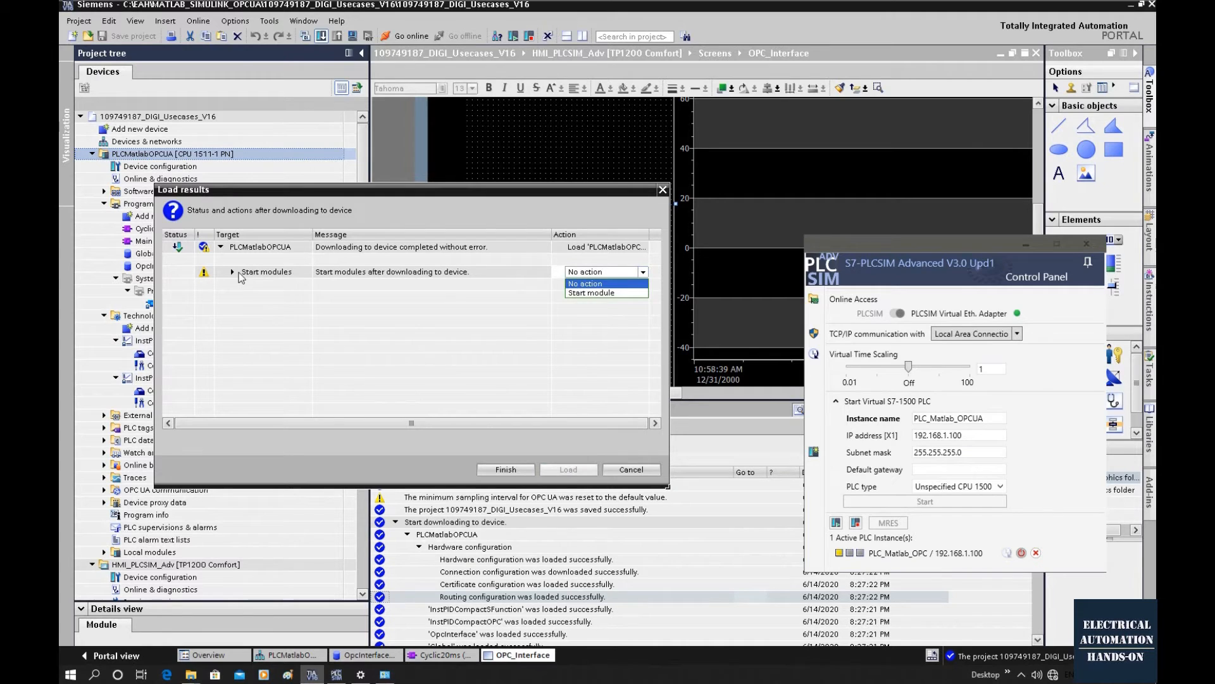
{"action": "left_click", "coordinate": [585, 293]}
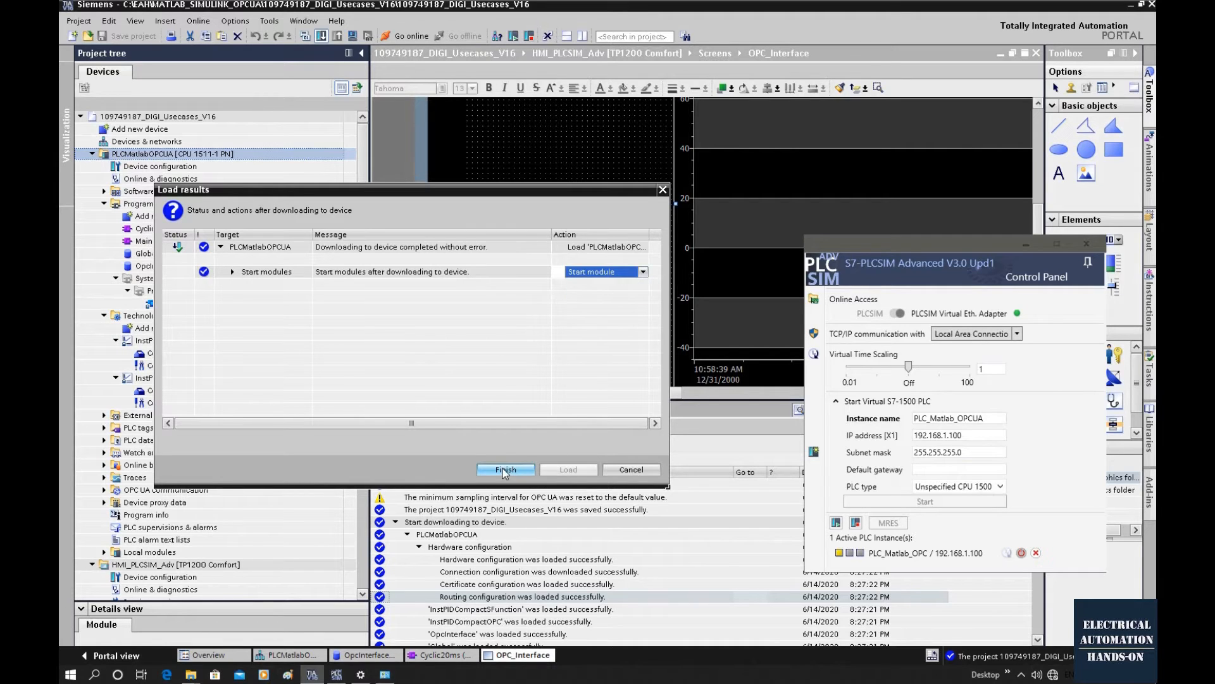
{"action": "left_click", "coordinate": [505, 469]}
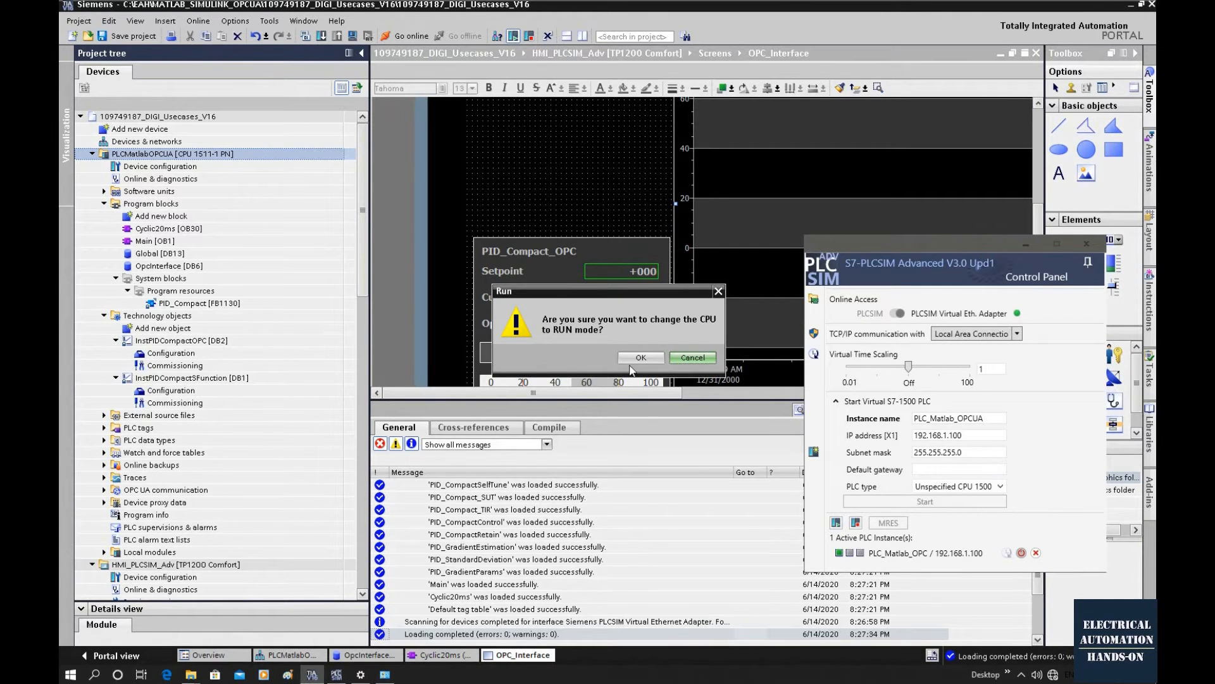
{"action": "left_click", "coordinate": [635, 359]}
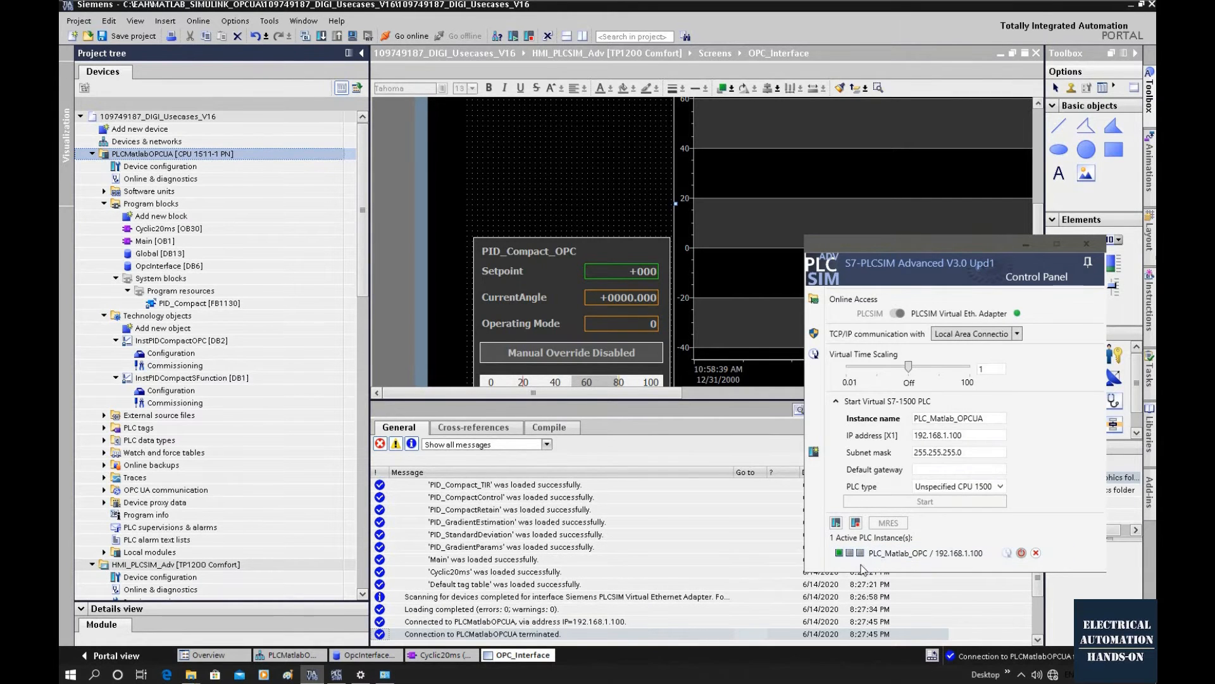
{"action": "left_click", "coordinate": [552, 99]}
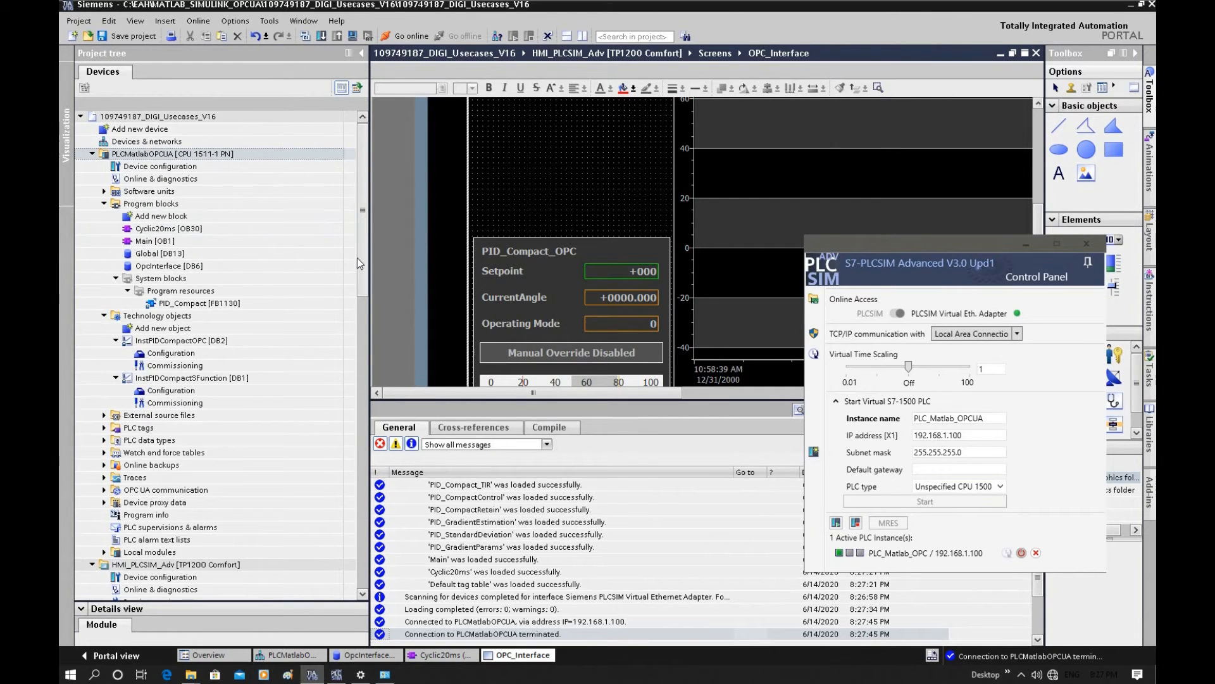
Select the HMI_PLCSIM_Adv [TP1200 Comfort] device in the project.
{"action": "scroll", "coordinate": [357, 257], "scroll_direction": "down", "scroll_amount": 6}
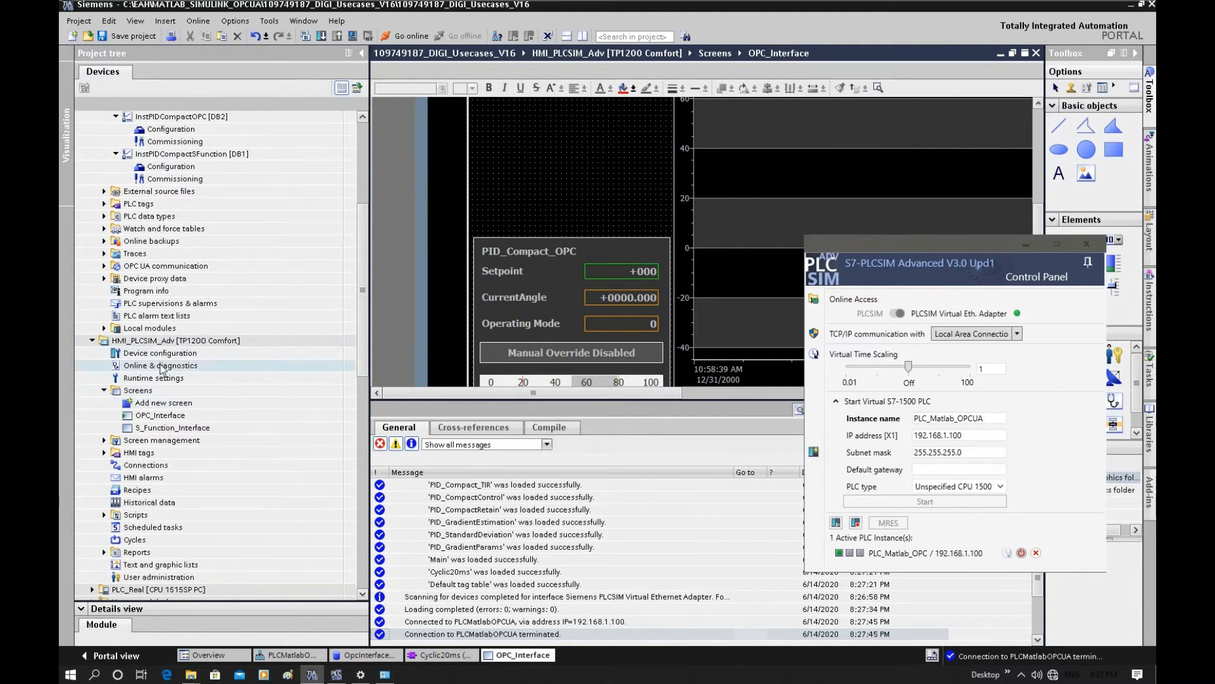
{"action": "left_click", "coordinate": [174, 343]}
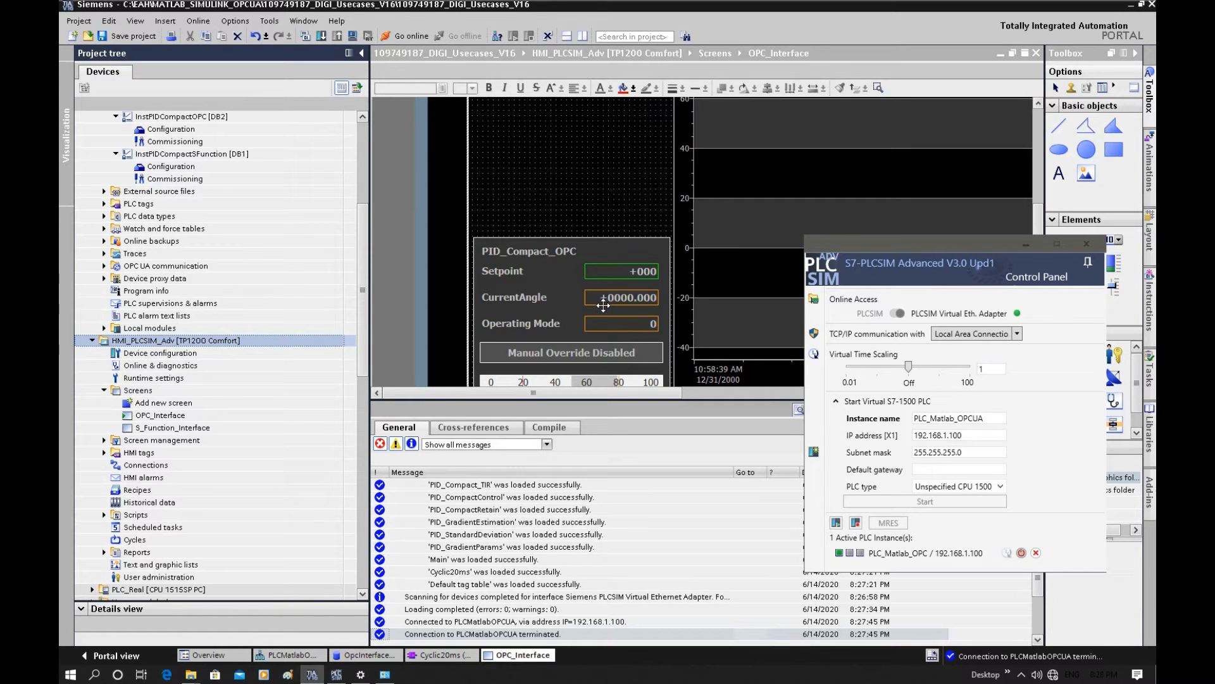
{"action": "mouse_move", "coordinate": [604, 305]}
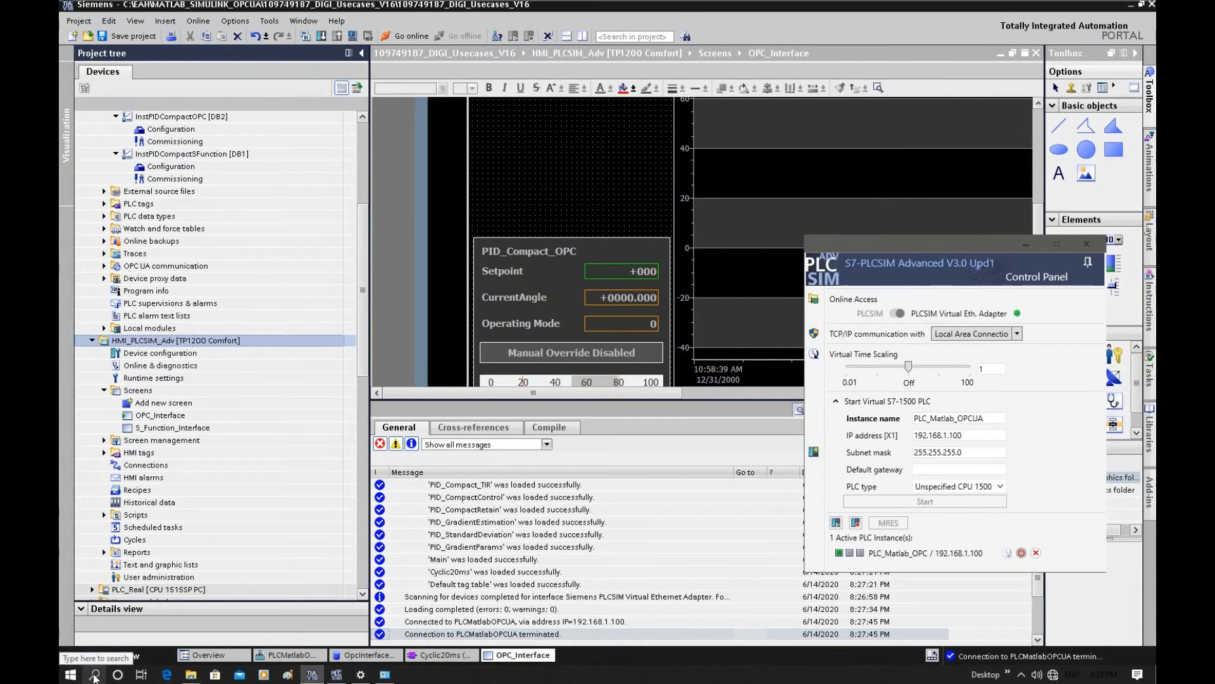
Open Set PG/PC Interface from the Windows Control Panel and select the S7ONLINE (STEP 7) access point assigned to Siemens PLCSIM Virtual Ethernet Adapter.
{"action": "left_click", "coordinate": [96, 673]}
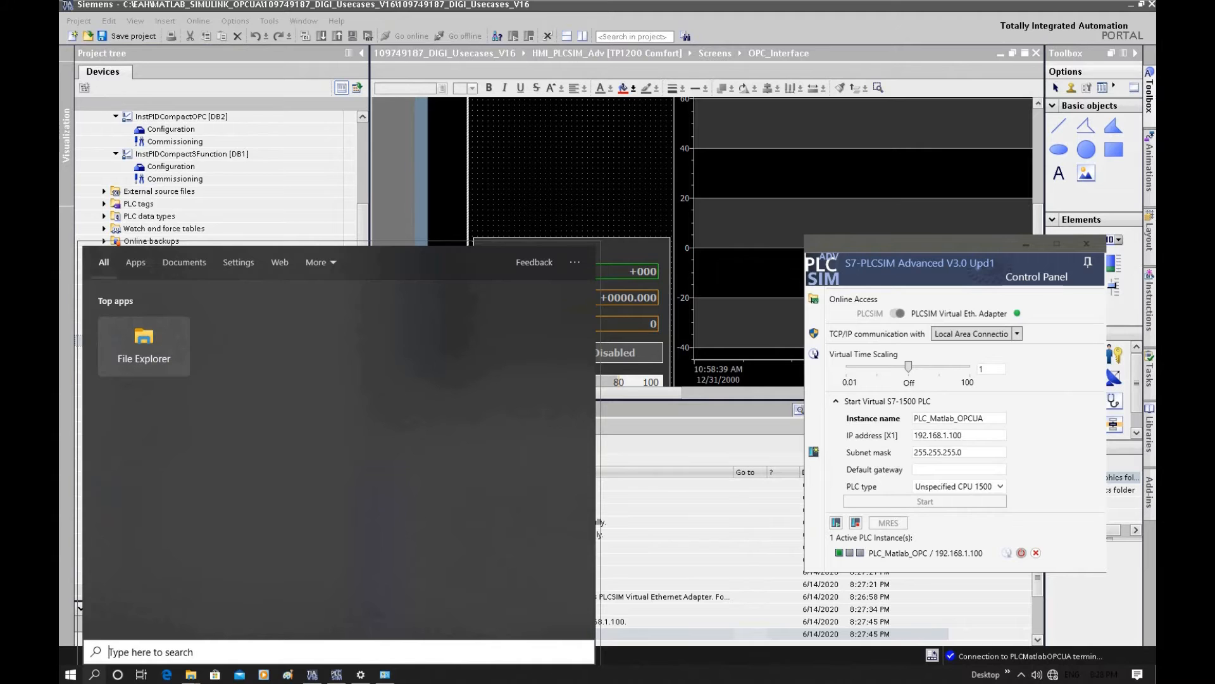
{"action": "type", "text": "CONTROL"}
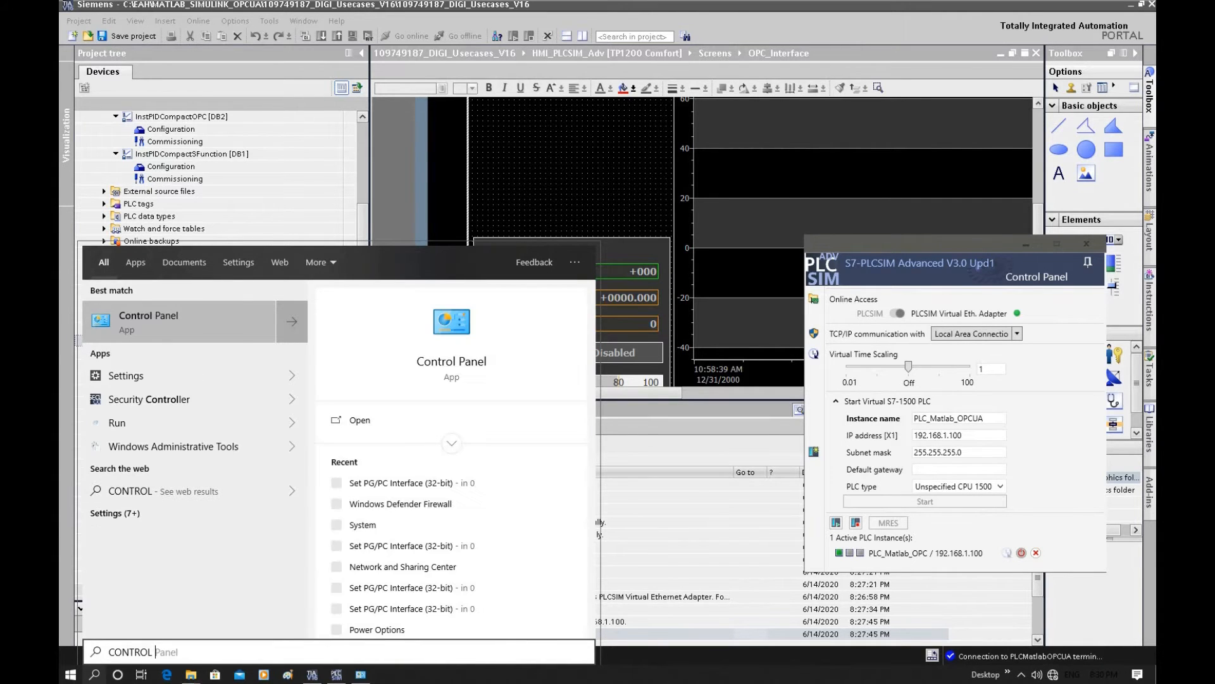
{"action": "key", "text": "Return"}
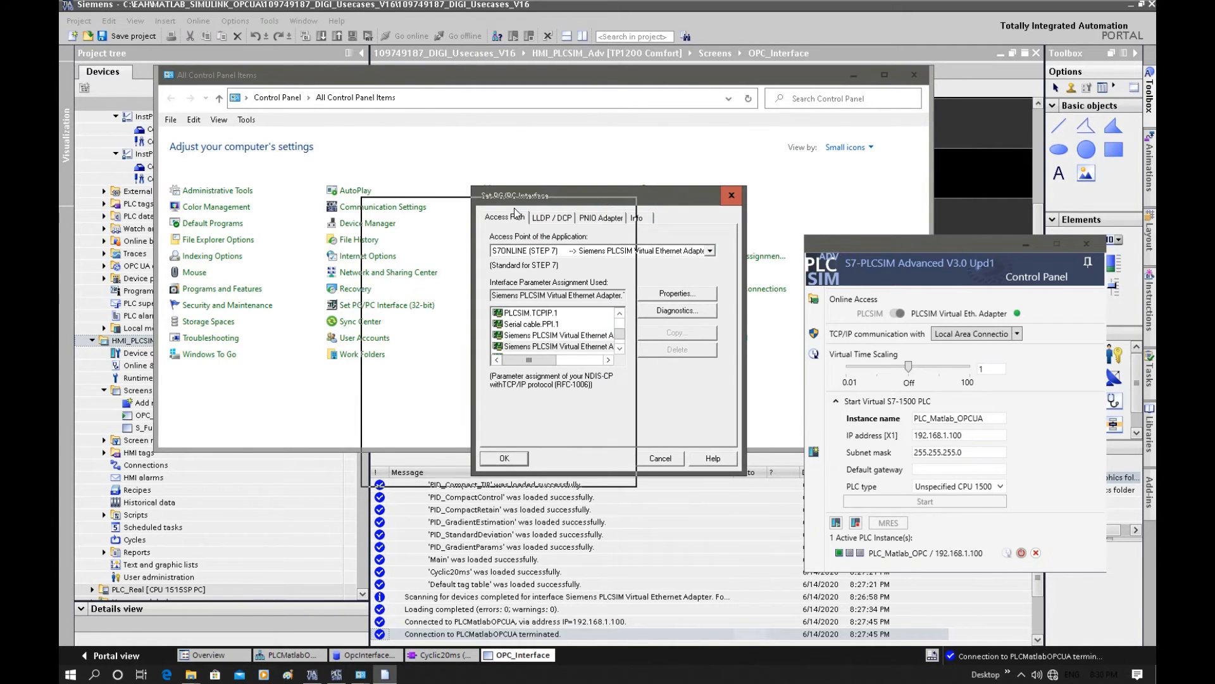
{"action": "left_click_drag", "start_coordinate": [625, 204], "coordinate": [515, 215]}
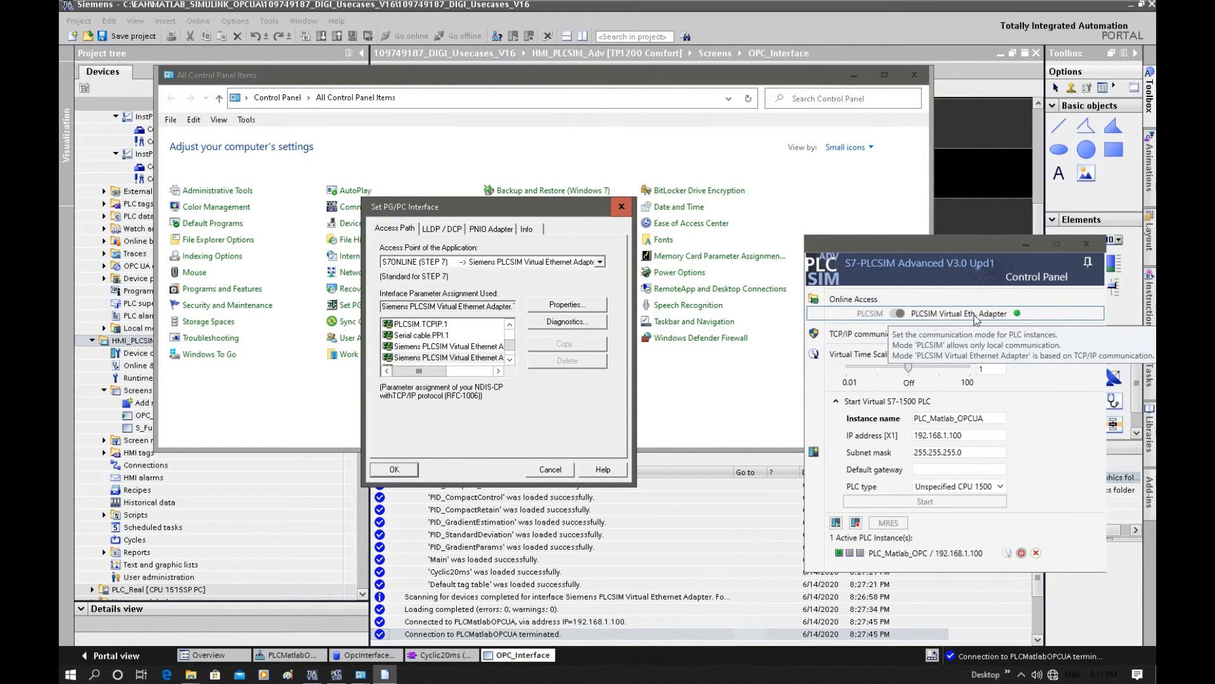
{"action": "left_click", "coordinate": [600, 262]}
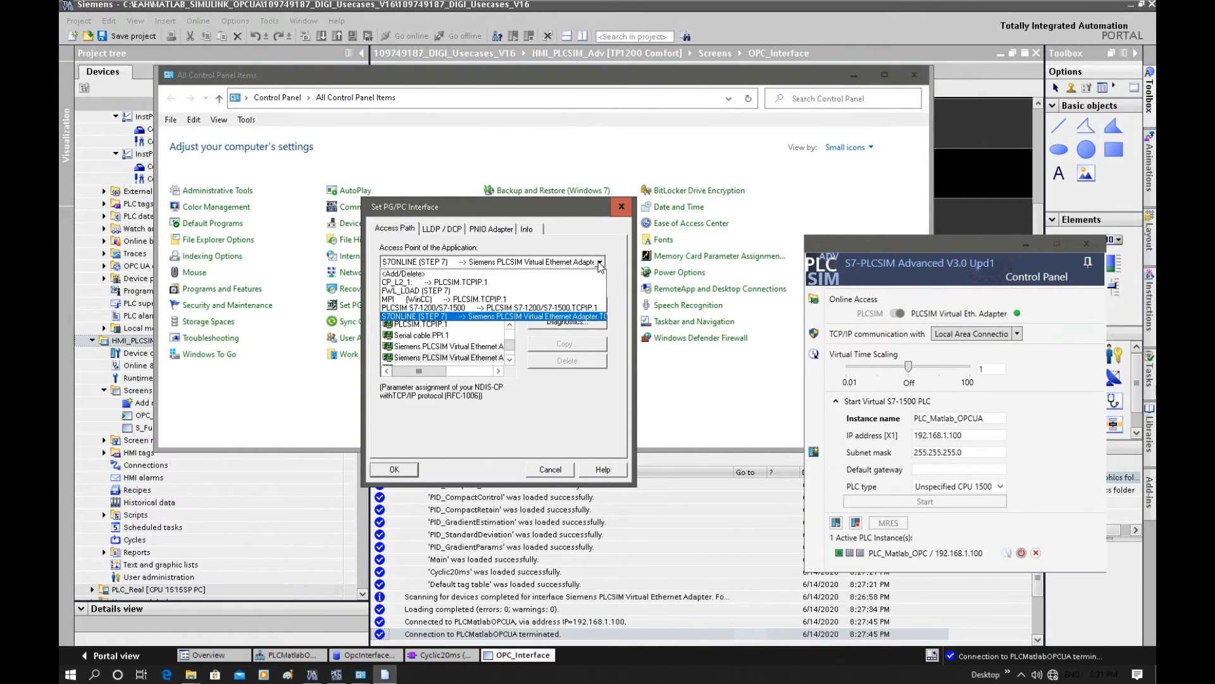
{"action": "left_click", "coordinate": [480, 316]}
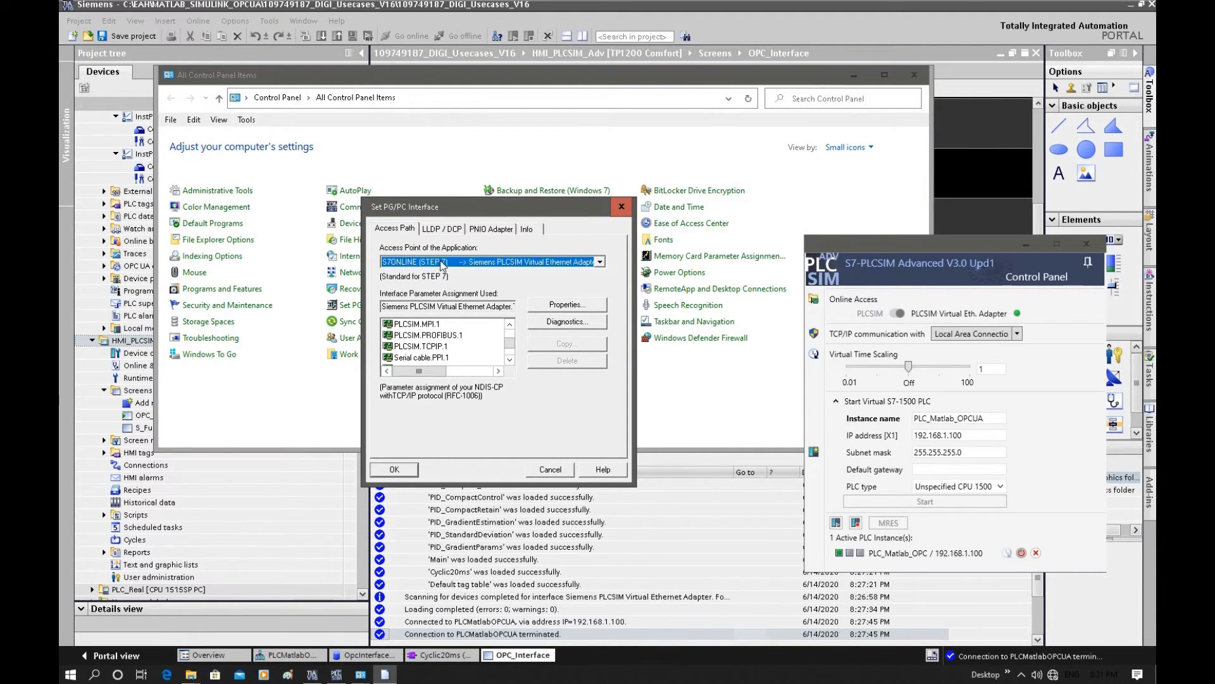
Check the PLCSIM Virtual Ethernet Adapter entries in the interface parameter assignments, then accept the interface settings and close the Control Panel.
{"action": "left_click_drag", "start_coordinate": [510, 342], "coordinate": [510, 348]}
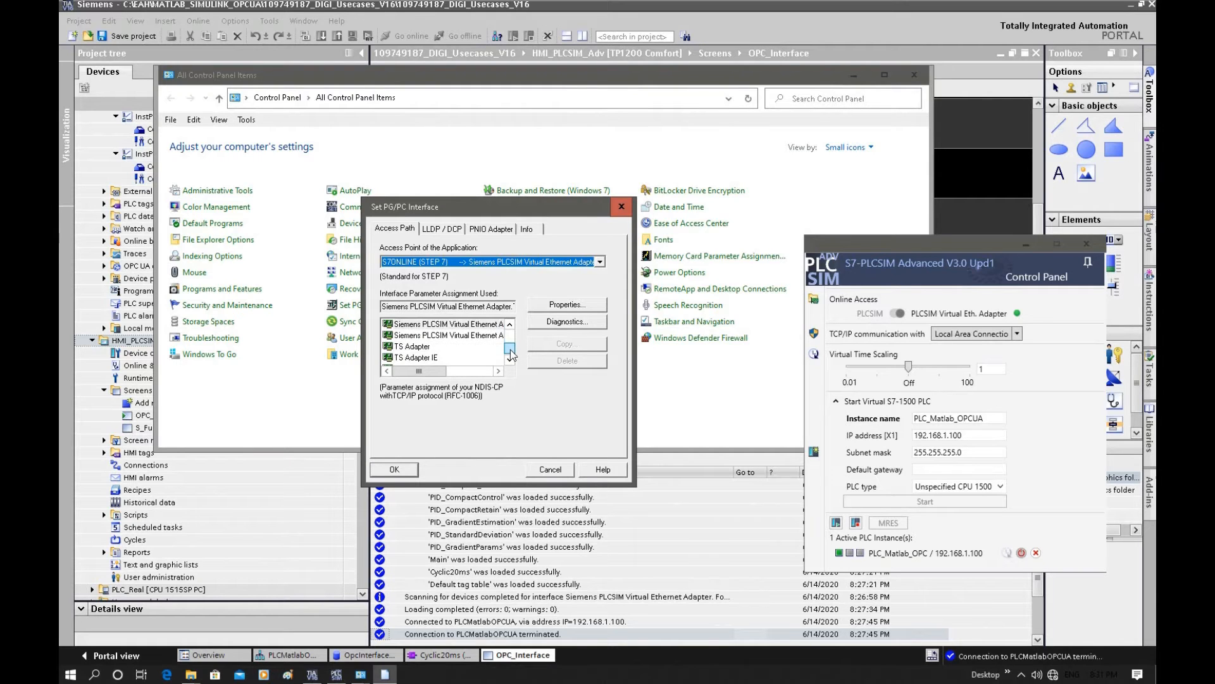
{"action": "left_click_drag", "start_coordinate": [426, 372], "coordinate": [441, 373]}
{"action": "scroll", "coordinate": [453, 355], "scroll_direction": "up", "scroll_amount": 1}
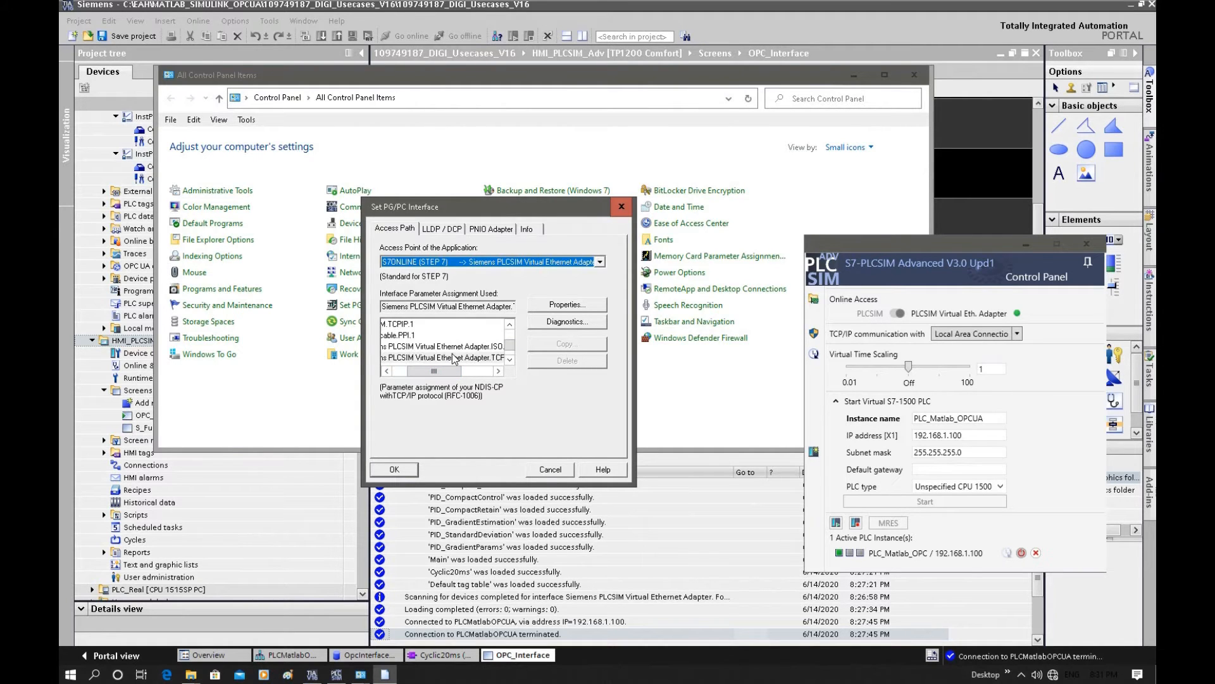
{"action": "scroll", "coordinate": [453, 358], "scroll_direction": "down", "scroll_amount": 1}
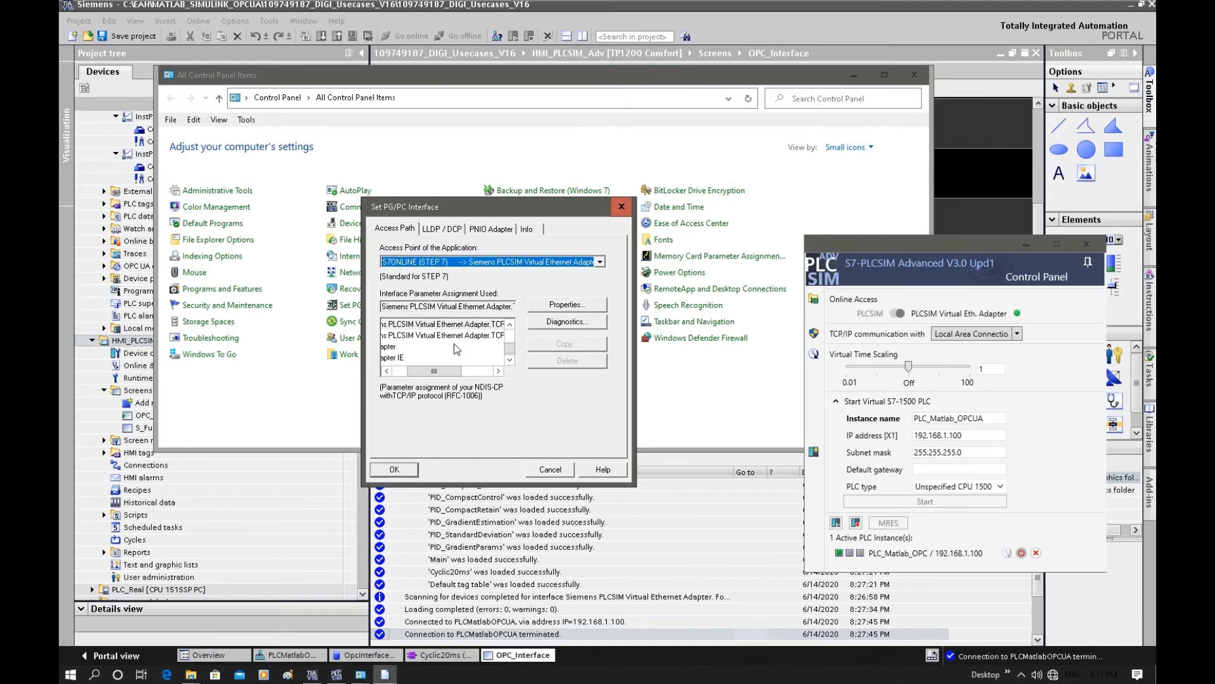
{"action": "left_click", "coordinate": [475, 372]}
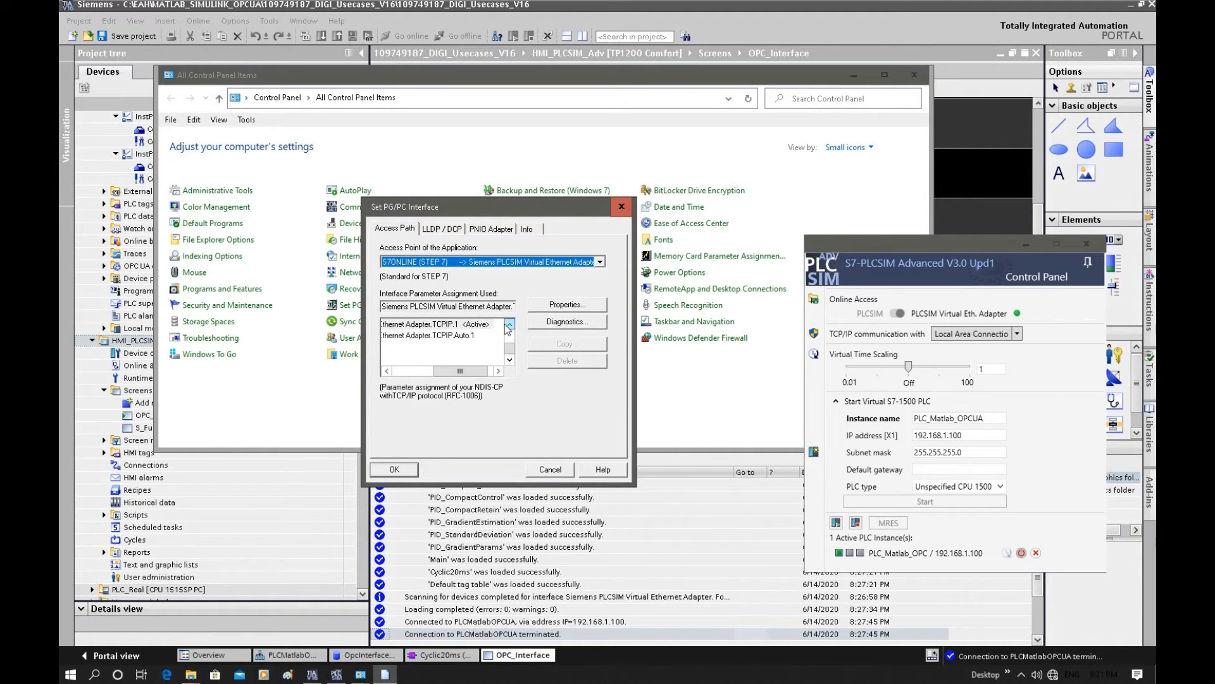
{"action": "scroll", "coordinate": [458, 355], "scroll_direction": "up", "scroll_amount": 1}
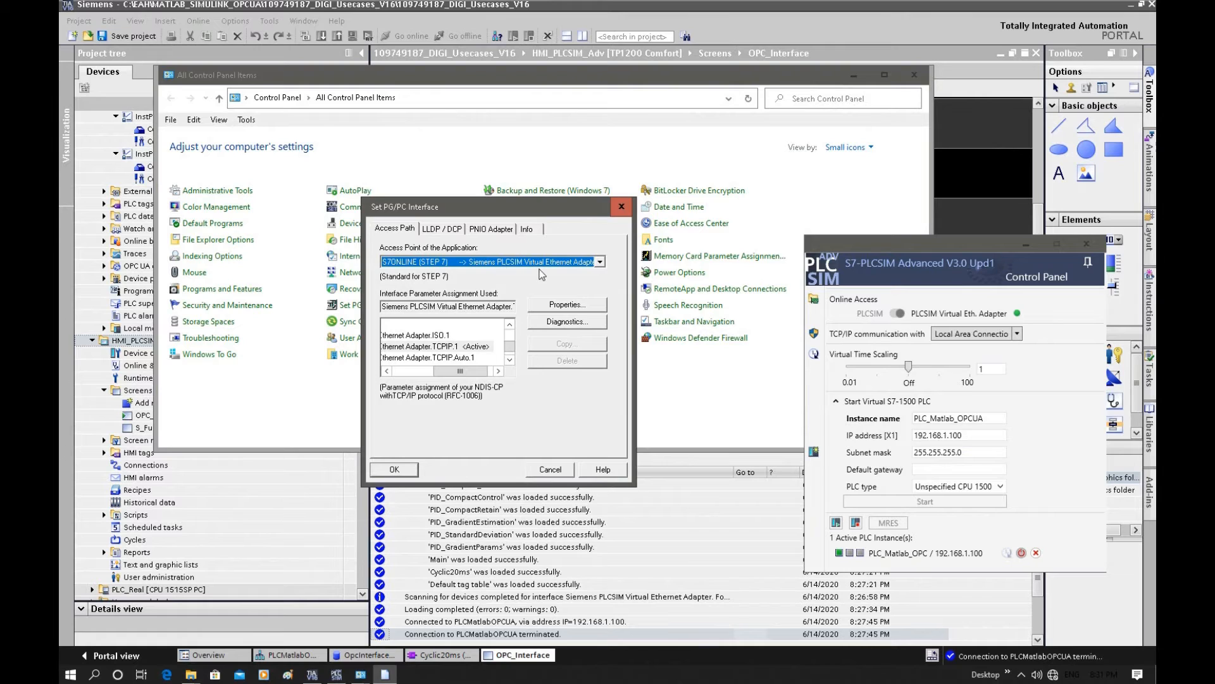
{"action": "left_click", "coordinate": [409, 474]}
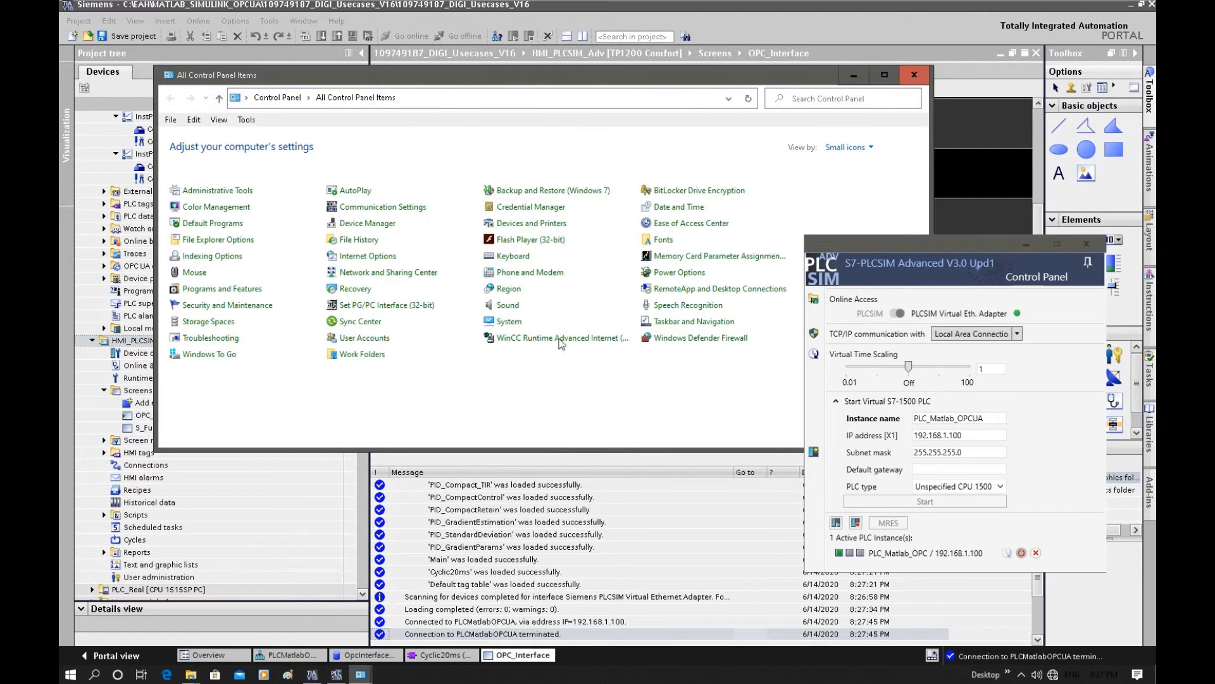
{"action": "left_click", "coordinate": [914, 75]}
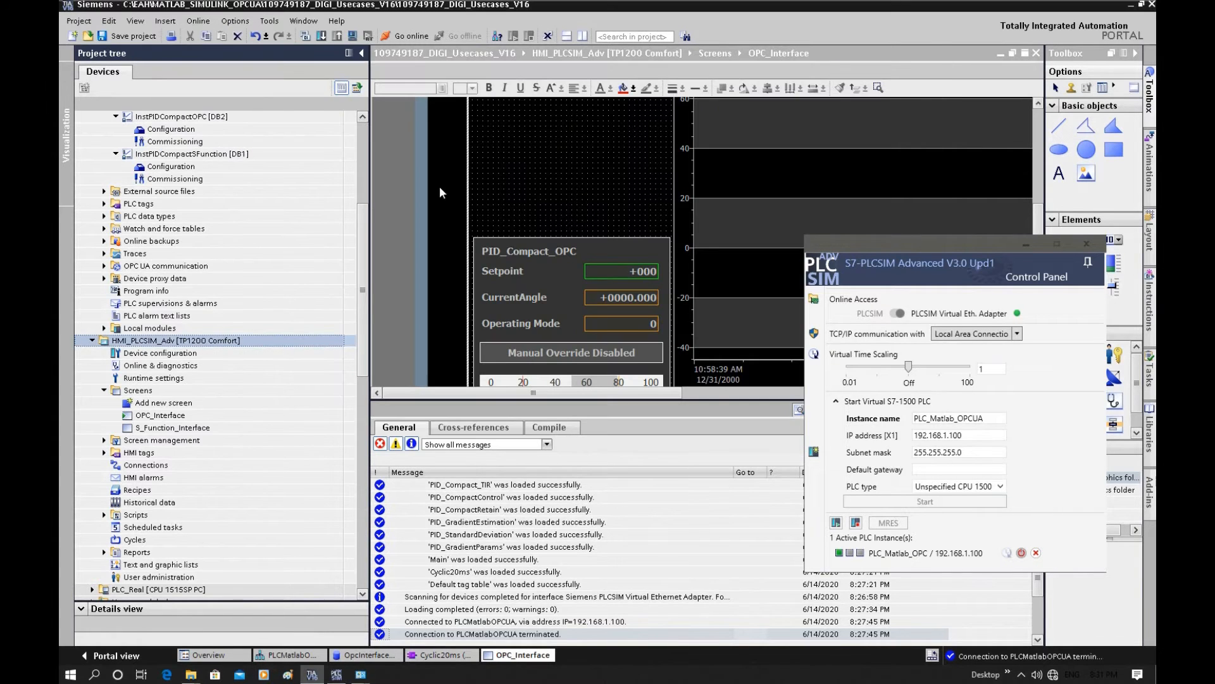
Start the HMI runtime simulation and set the PID_Compact_OPC setpoint to 20, then minimize the runtime window.
{"action": "left_click", "coordinate": [353, 37]}
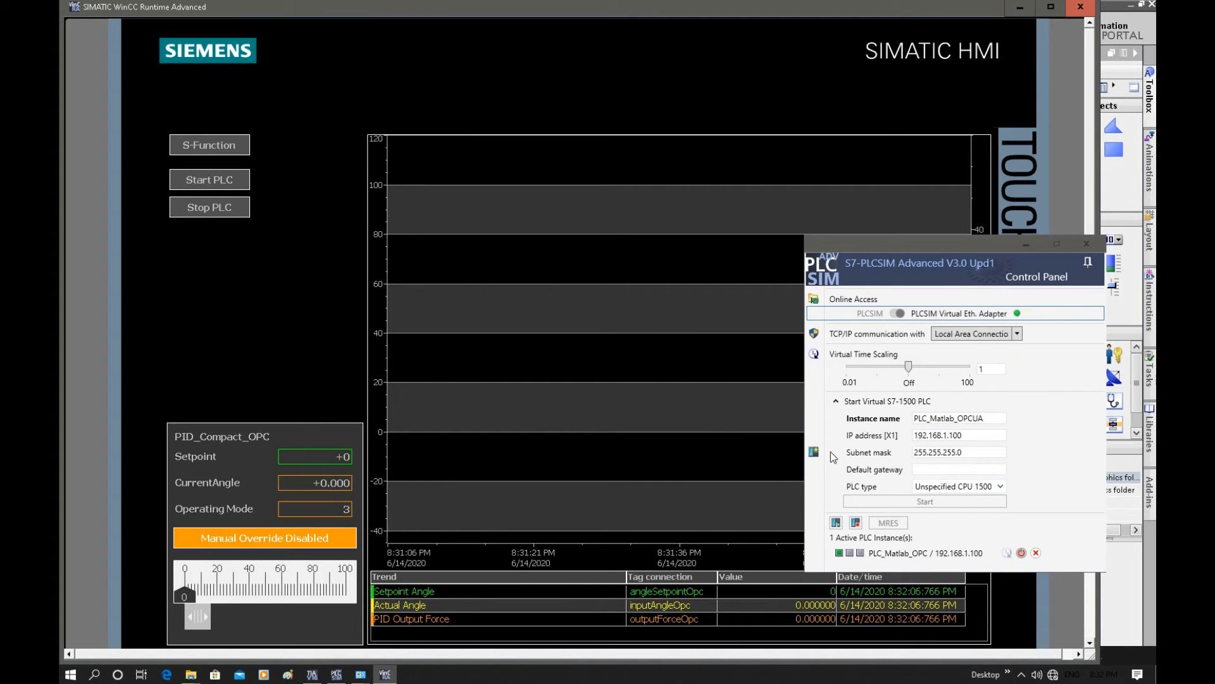
{"action": "left_click_drag", "start_coordinate": [876, 243], "coordinate": [1045, 225]}
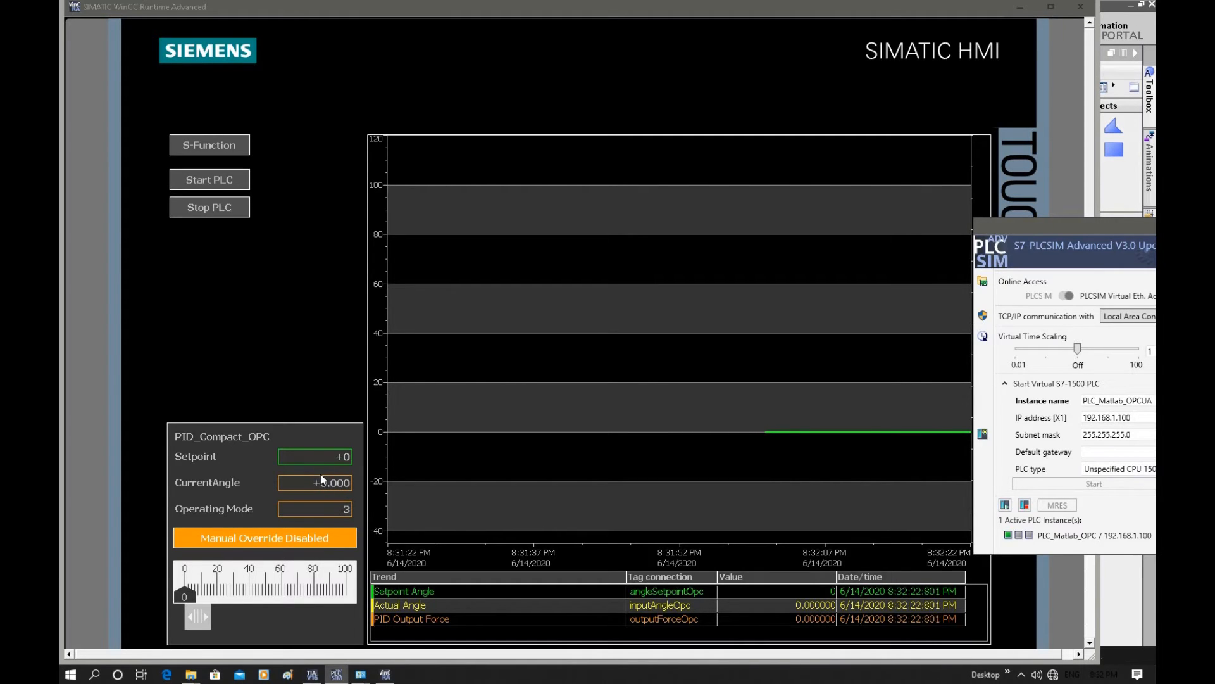
{"action": "left_click", "coordinate": [315, 456]}
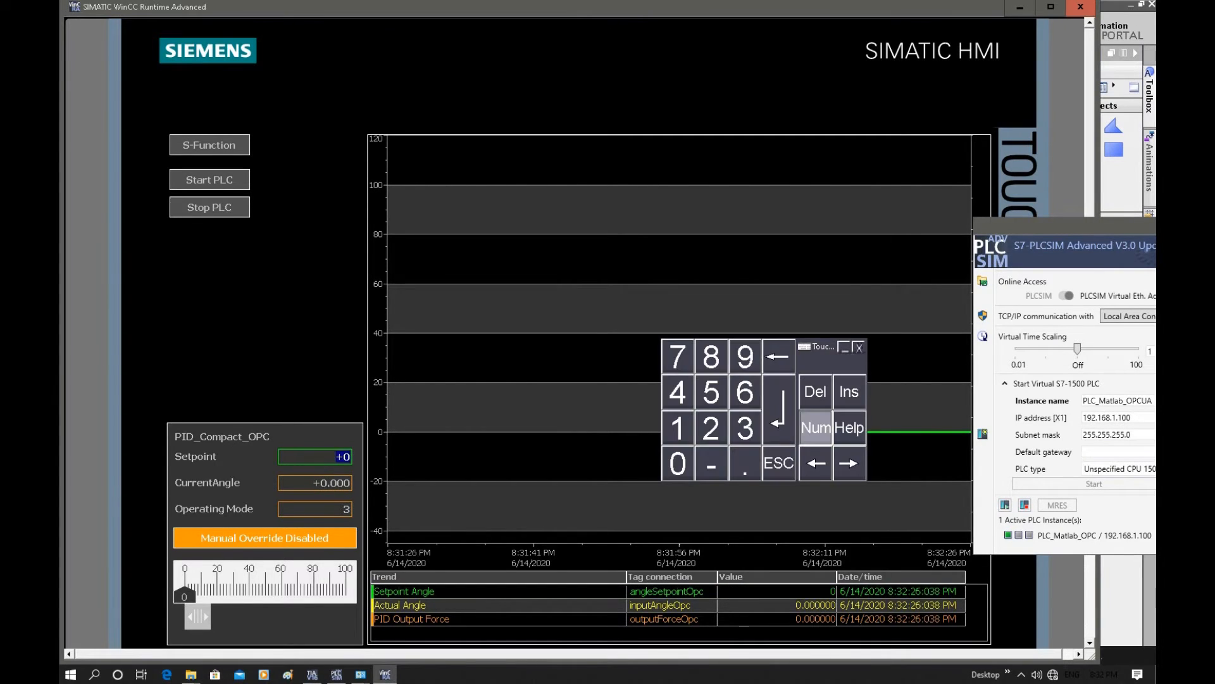
{"action": "left_click", "coordinate": [711, 427]}
{"action": "left_click", "coordinate": [677, 462]}
{"action": "left_click", "coordinate": [779, 410]}
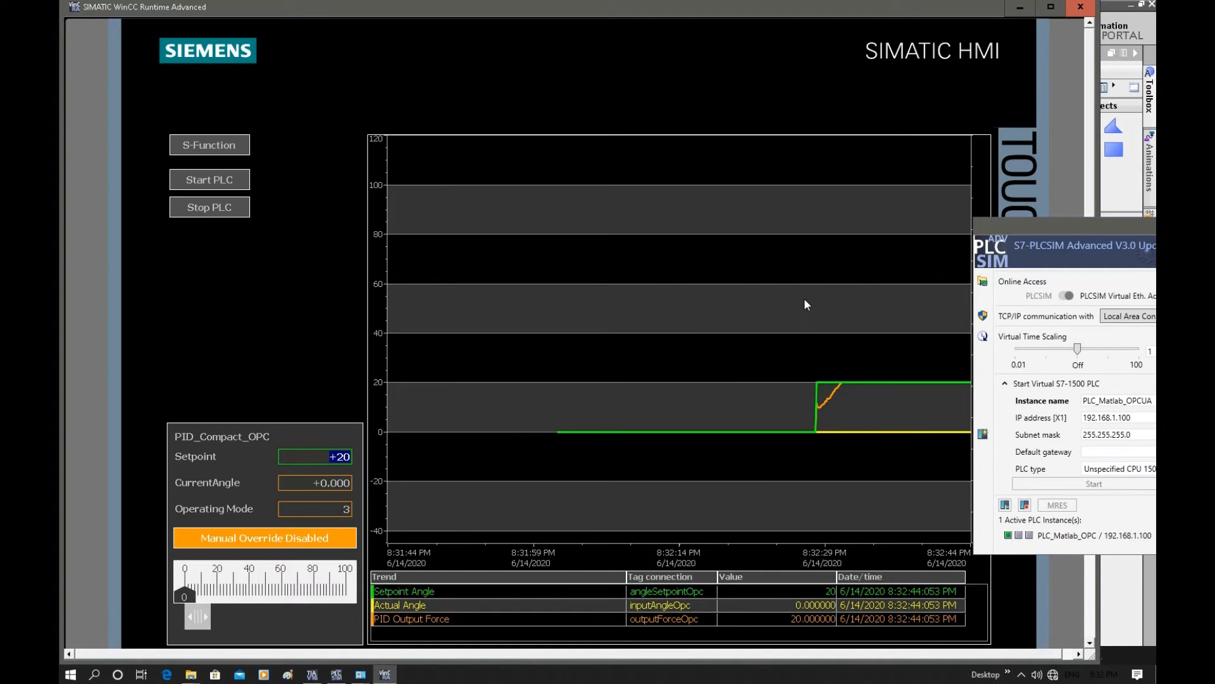
{"action": "left_click", "coordinate": [1038, 229]}
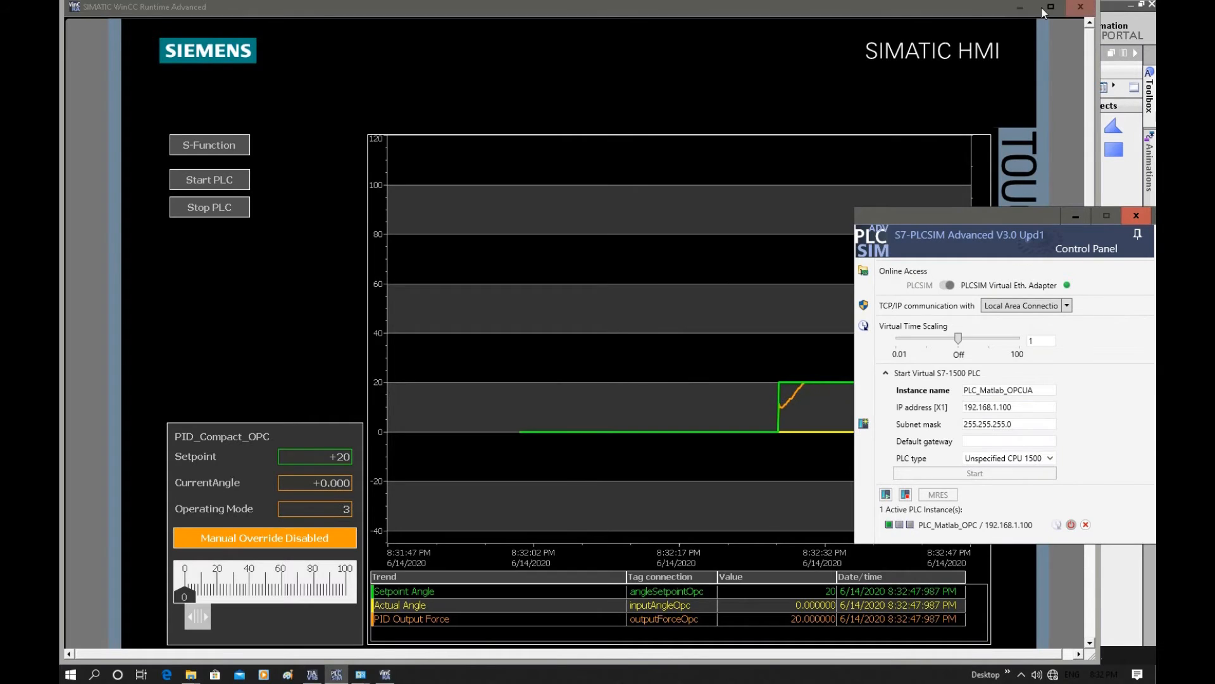
{"action": "left_click", "coordinate": [1019, 8]}
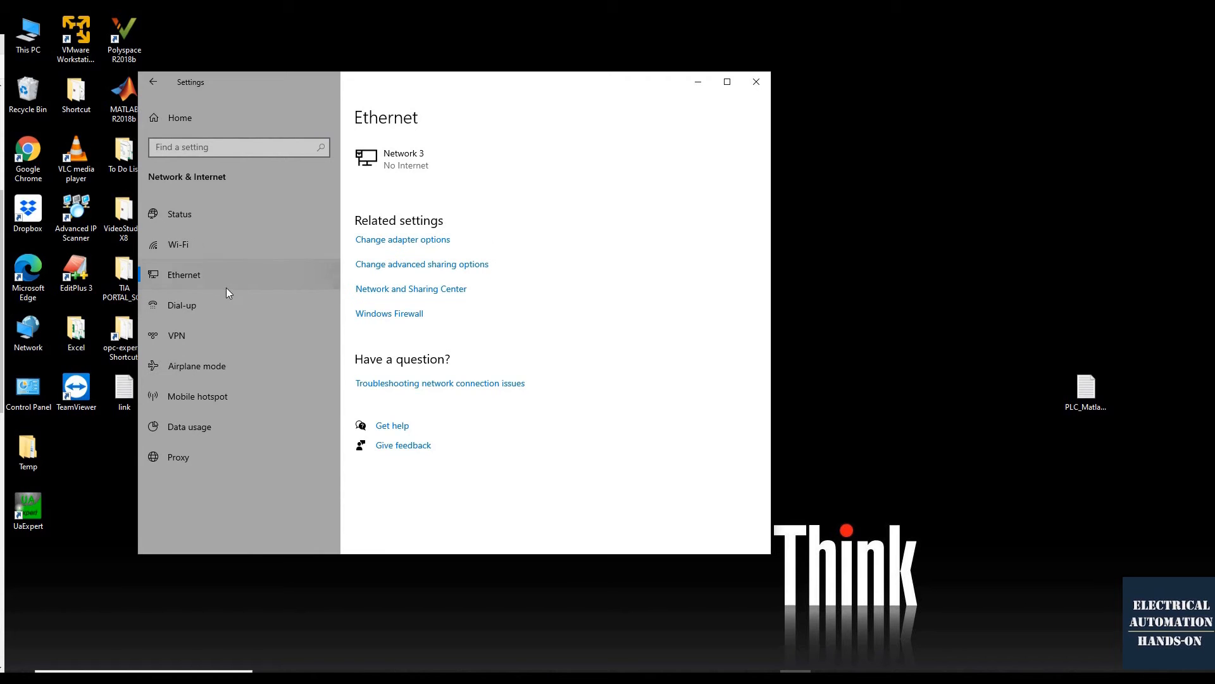
Open the Internet Protocol Version 4 (TCP/IPv4) properties of the host computer's Ethernet adapter to check its address.
{"action": "left_click", "coordinate": [433, 240]}
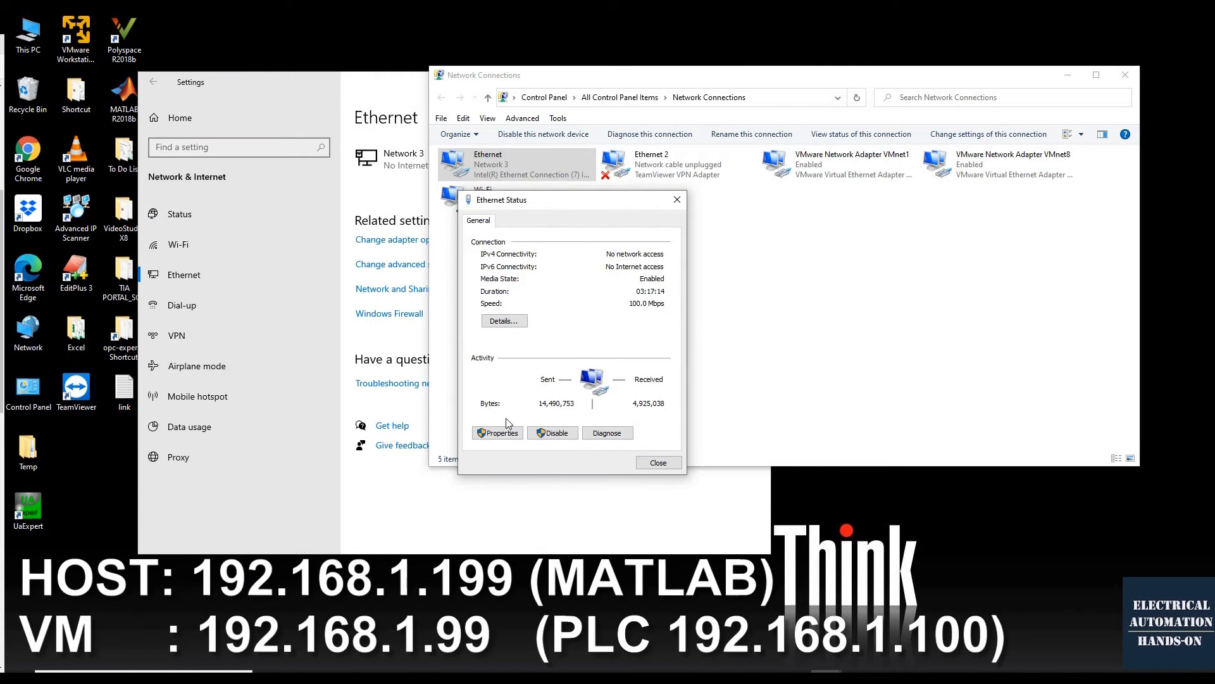
{"action": "left_click", "coordinate": [510, 436]}
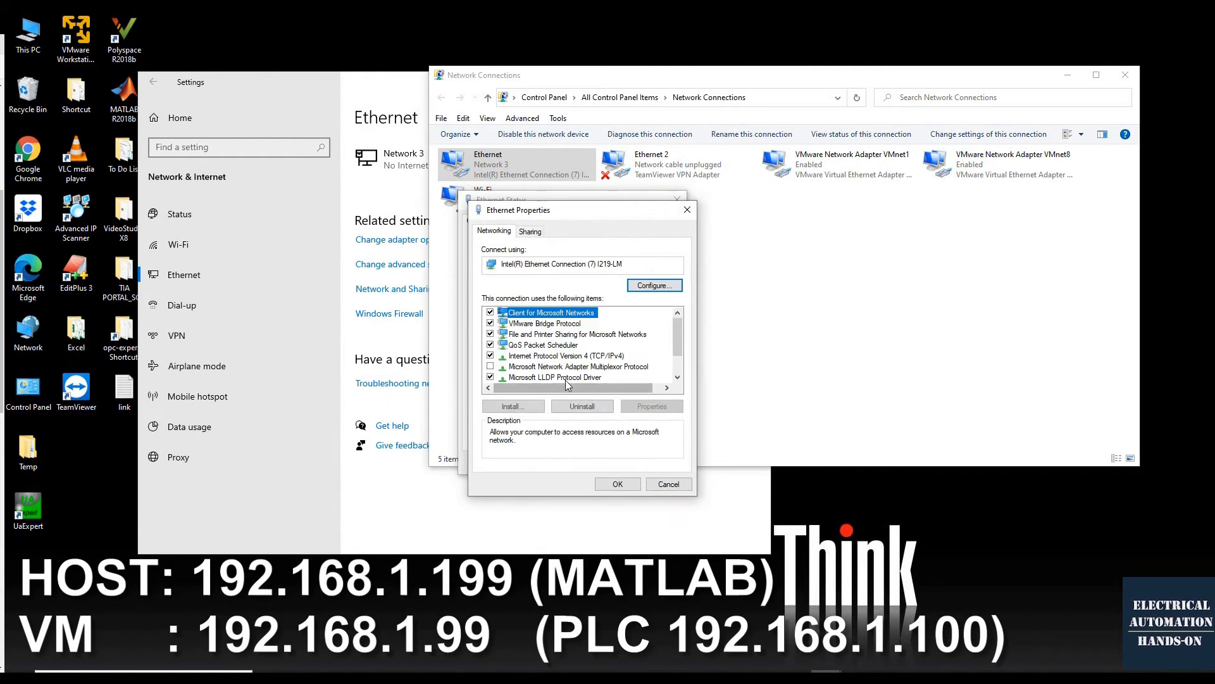
{"action": "double_click", "coordinate": [583, 358]}
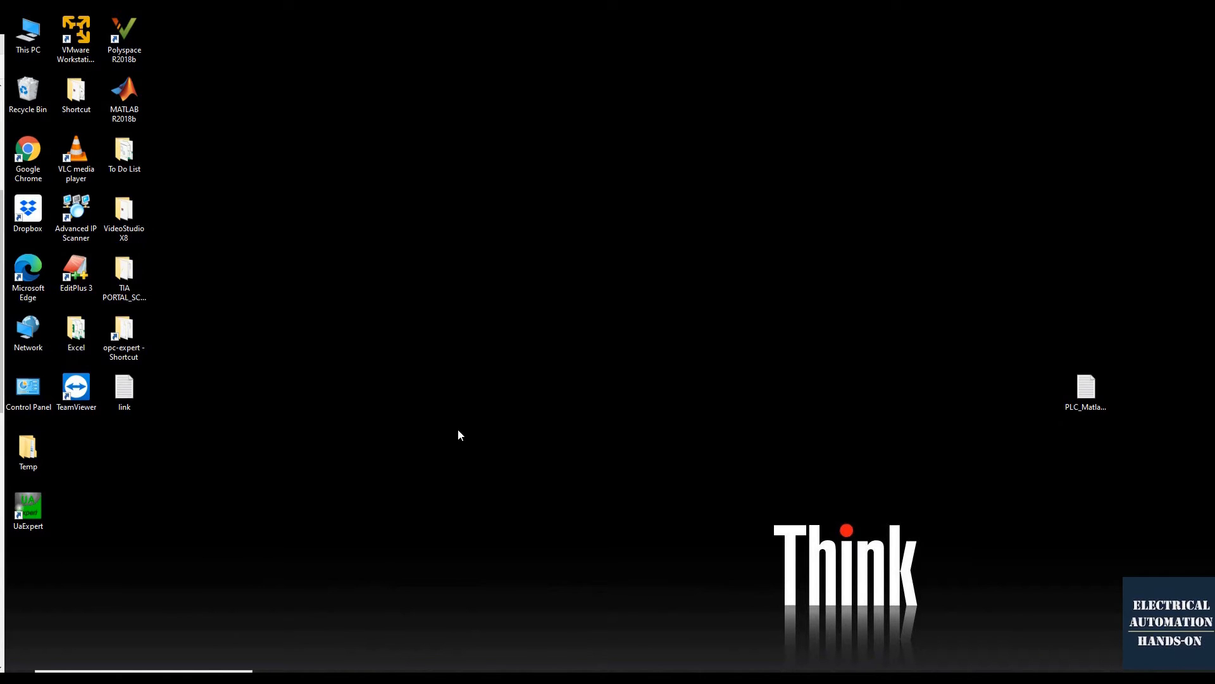
Start UaExpert and add a custom discovery server with the URL opc.tcp://192.168.1.100:4840.
{"action": "double_click", "coordinate": [28, 509]}
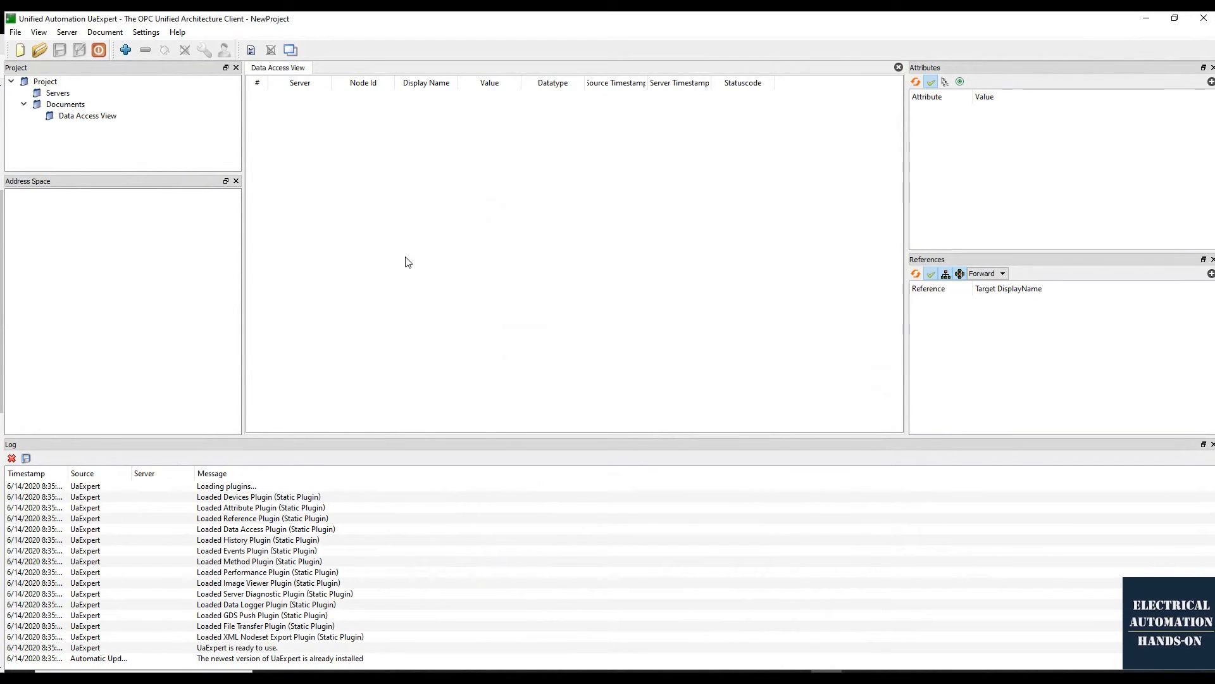
{"action": "left_click", "coordinate": [72, 96]}
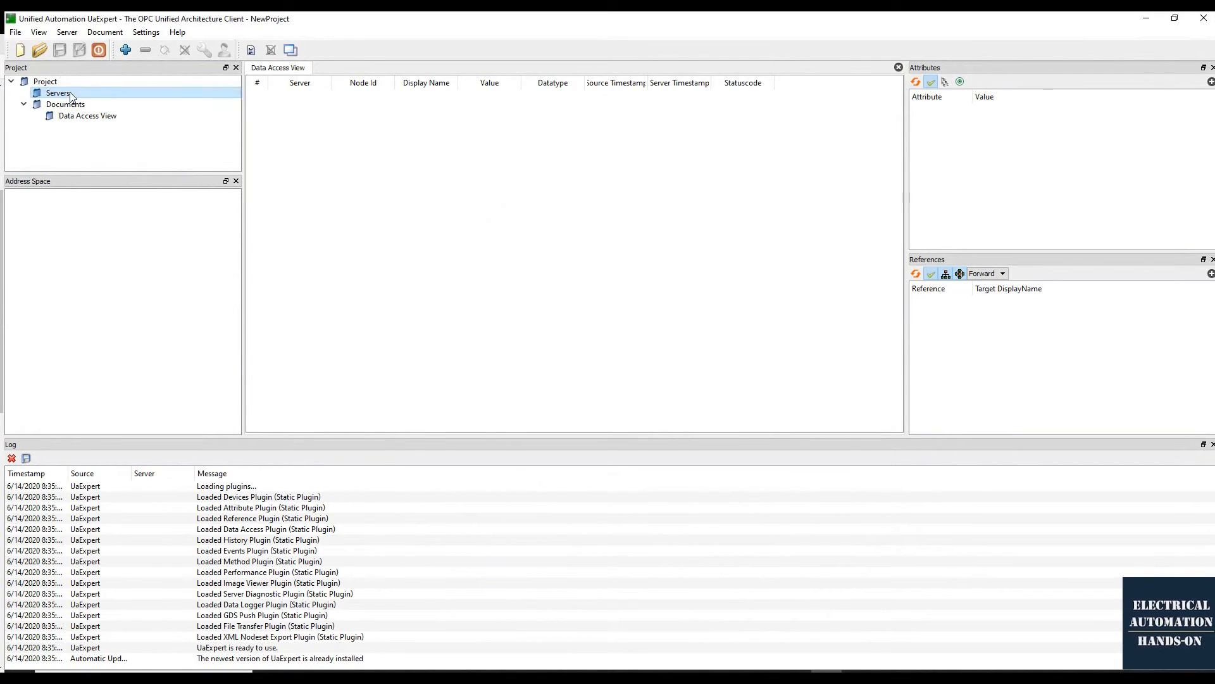
{"action": "left_click", "coordinate": [126, 50]}
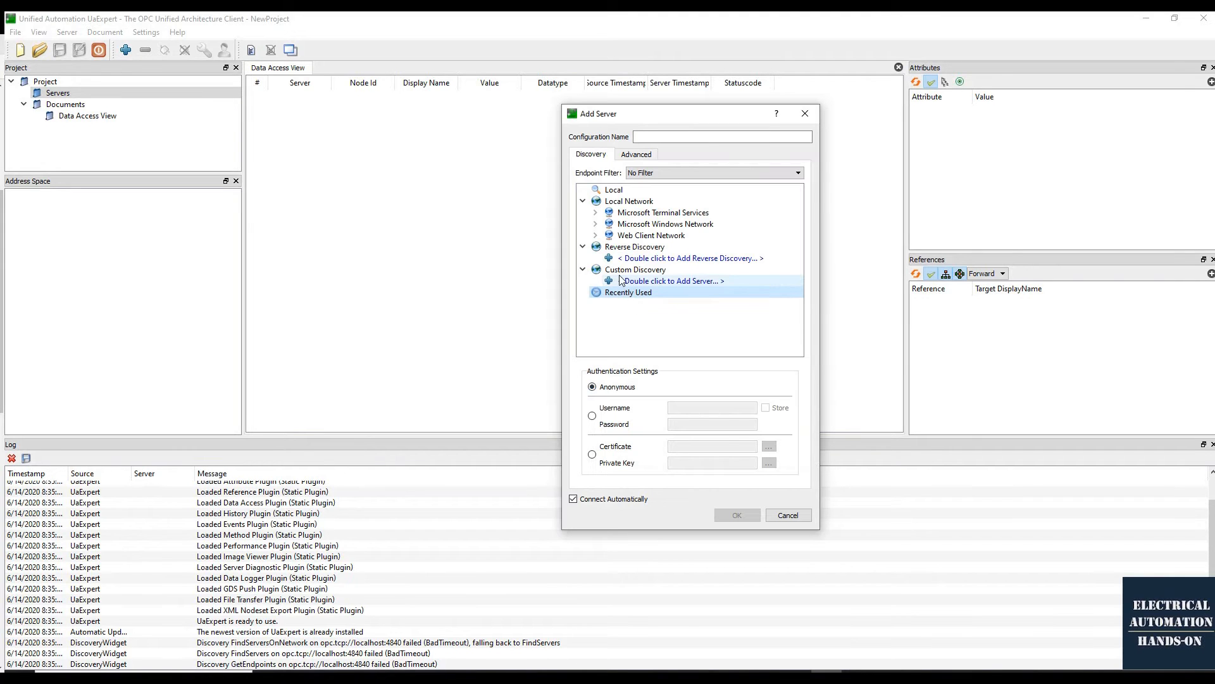
{"action": "double_click", "coordinate": [658, 282]}
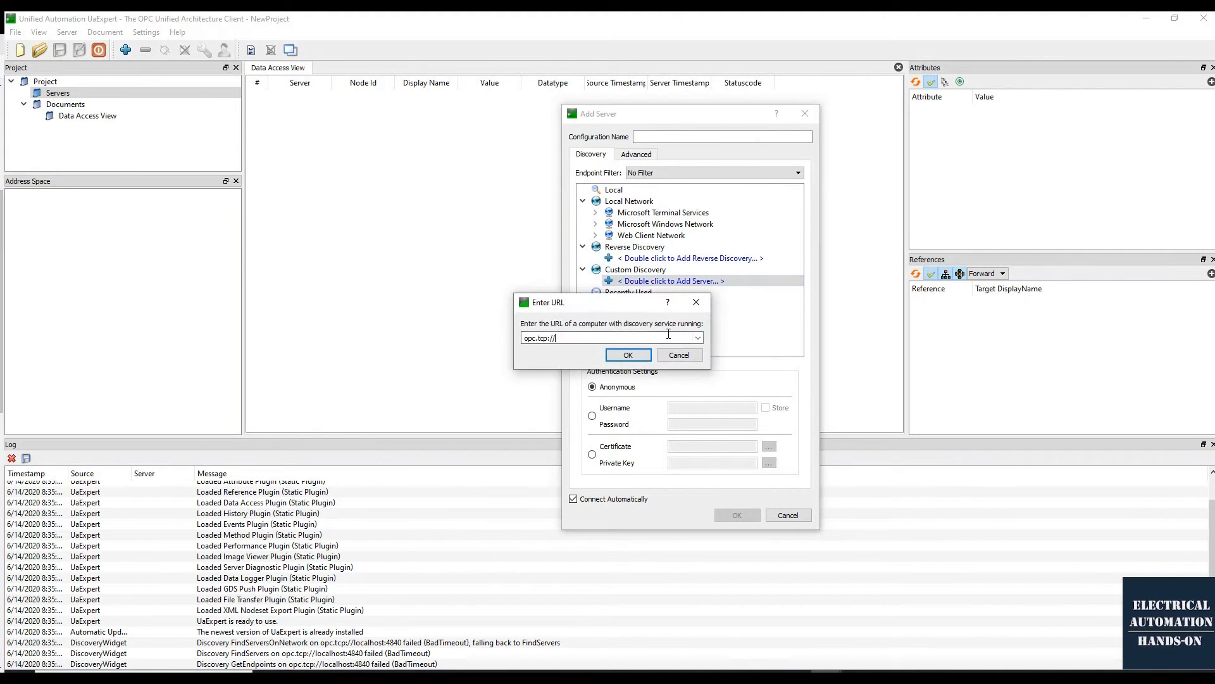
{"action": "type", "text": "192.168.1.100:"}
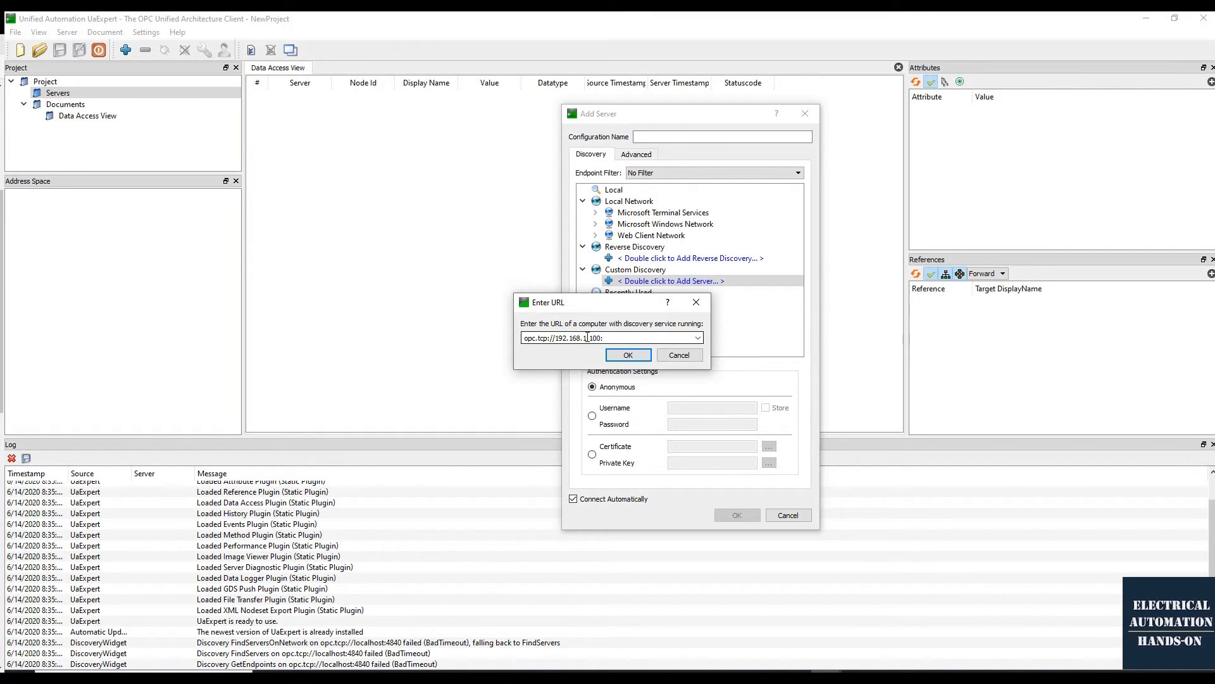
{"action": "type", "text": "0"}
{"action": "left_click", "coordinate": [639, 355]}
Add the SIMATIC.S7-1500.OPC-UAServer:PLCMatlabOPCUA server using its None - None (uatcp-uasc-uabinary) endpoint, with anonymous authentication and automatic connection.
{"action": "left_click", "coordinate": [745, 305]}
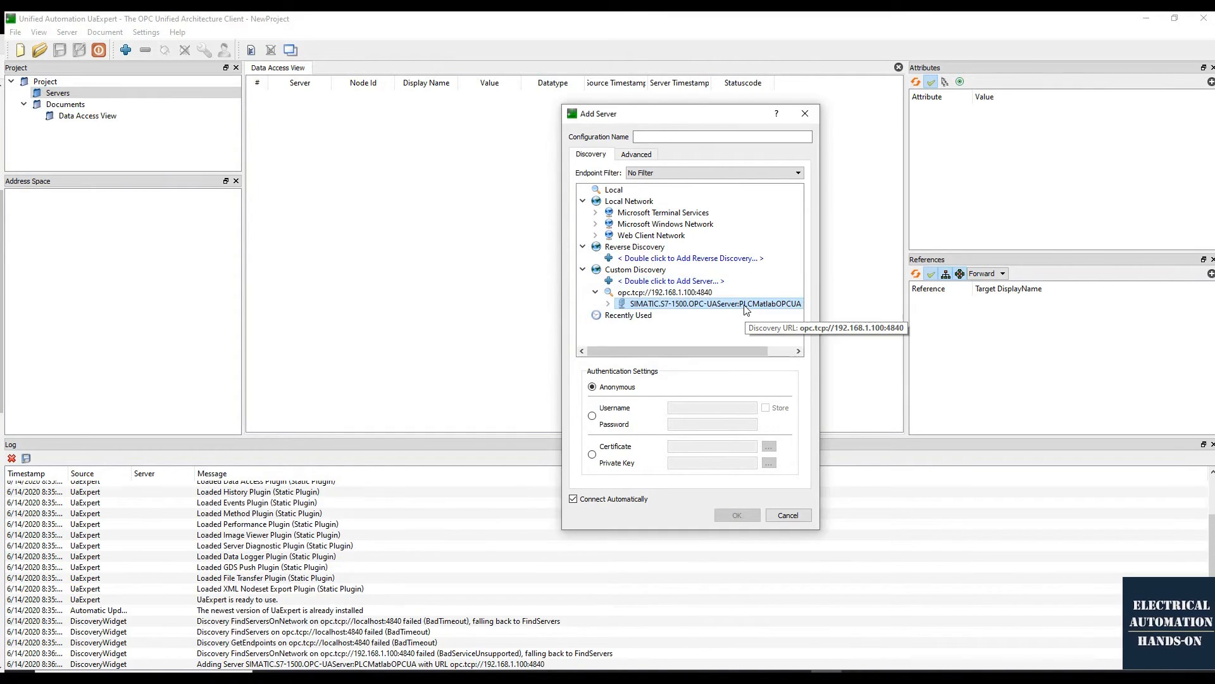
{"action": "double_click", "coordinate": [683, 307]}
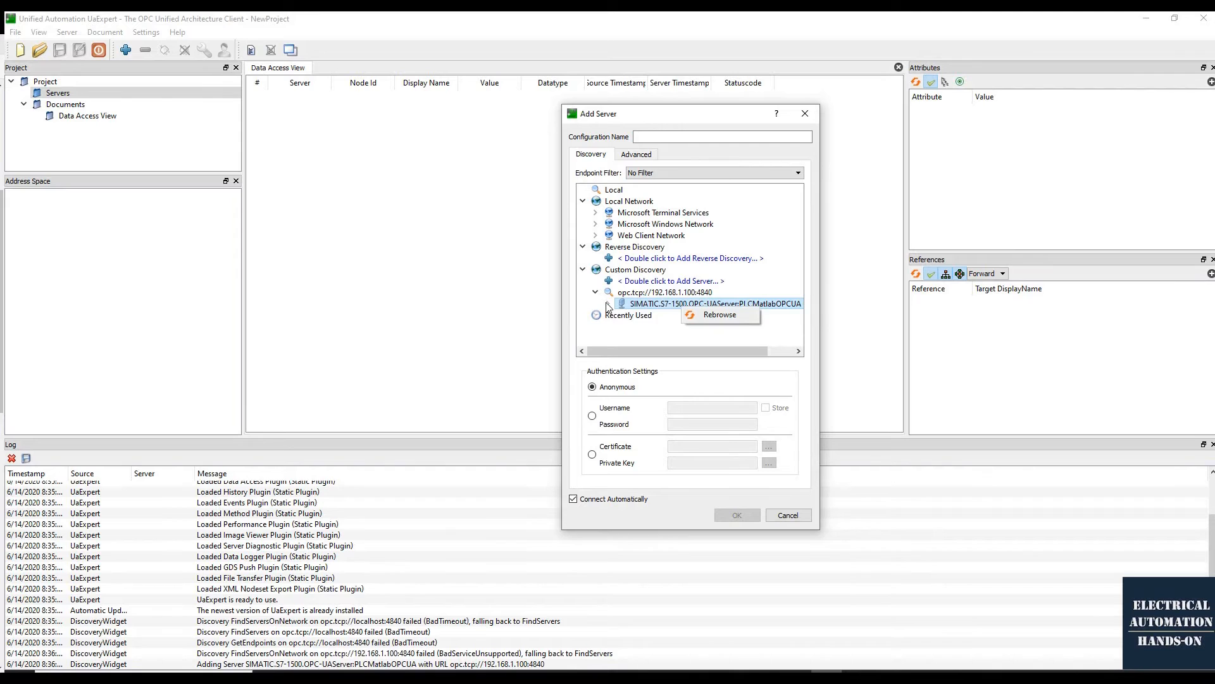
{"action": "left_click", "coordinate": [655, 316]}
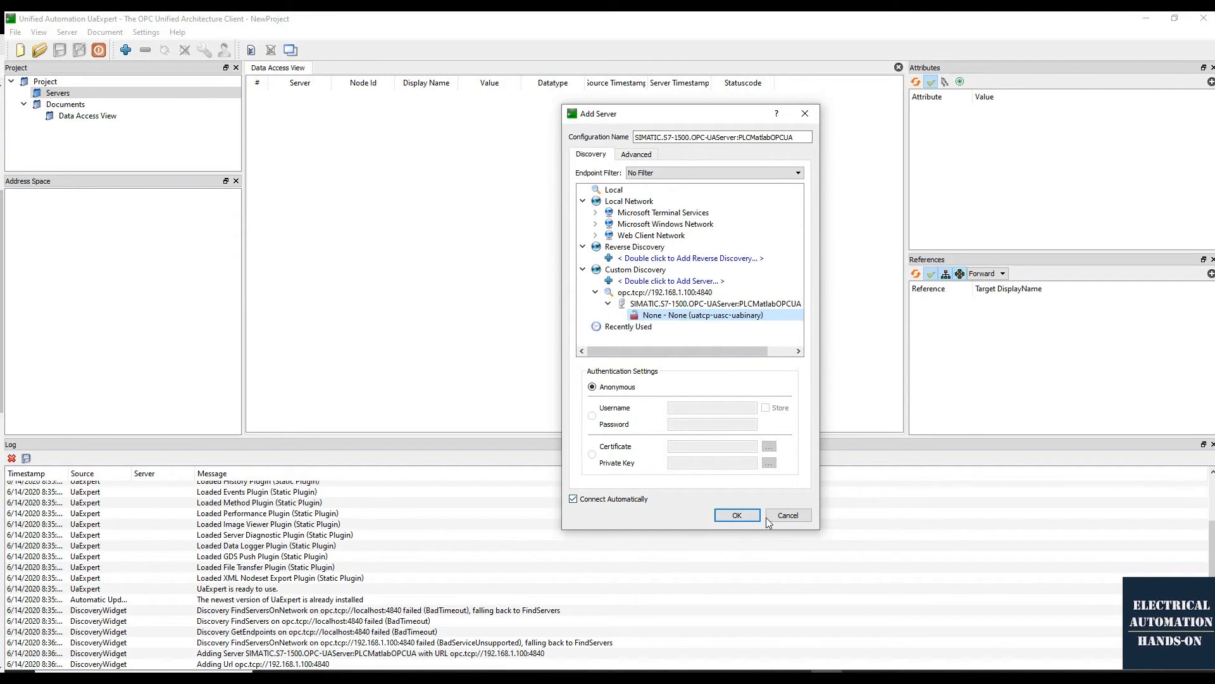
{"action": "left_click", "coordinate": [737, 514]}
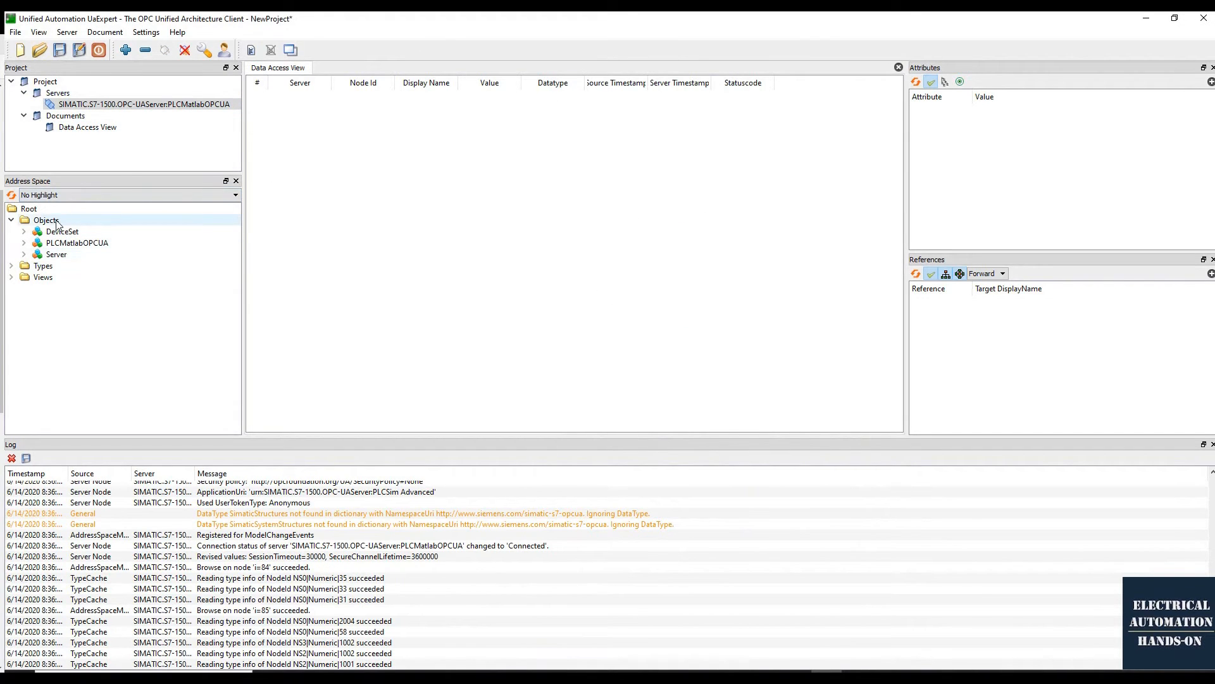
Enlarge the address space area and expand PLCMatlabOPCUA > DataBlocksGlobal > OpcInterface to reach its variables.
{"action": "left_click", "coordinate": [23, 243]}
{"action": "scroll", "coordinate": [80, 254], "scroll_direction": "up", "scroll_amount": 1}
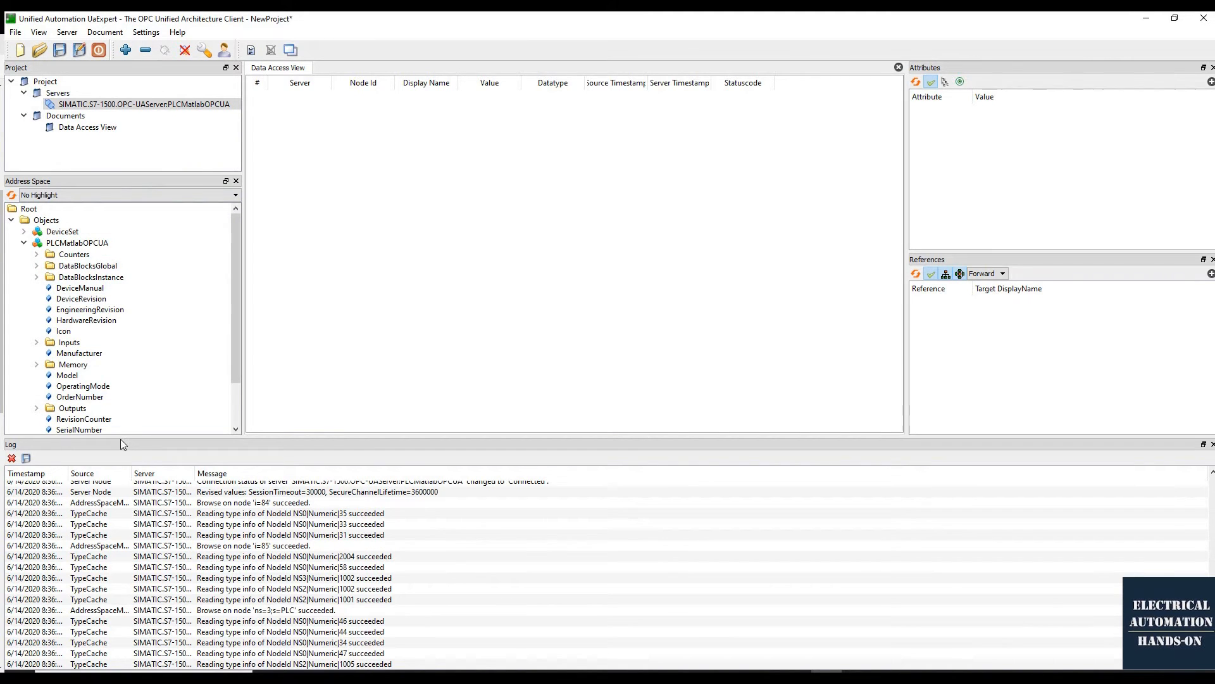
{"action": "left_click_drag", "start_coordinate": [121, 464], "coordinate": [120, 567]}
{"action": "left_click", "coordinate": [79, 383]}
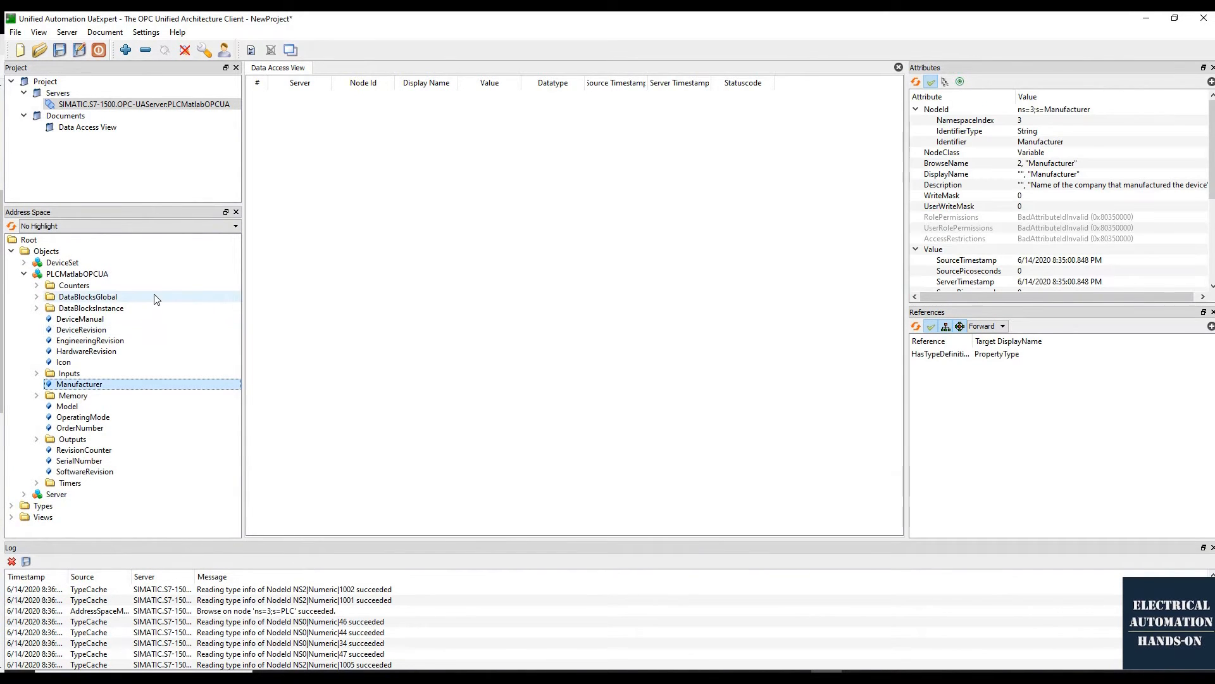
{"action": "left_click", "coordinate": [37, 296]}
{"action": "scroll", "coordinate": [39, 304], "scroll_direction": "down", "scroll_amount": 1}
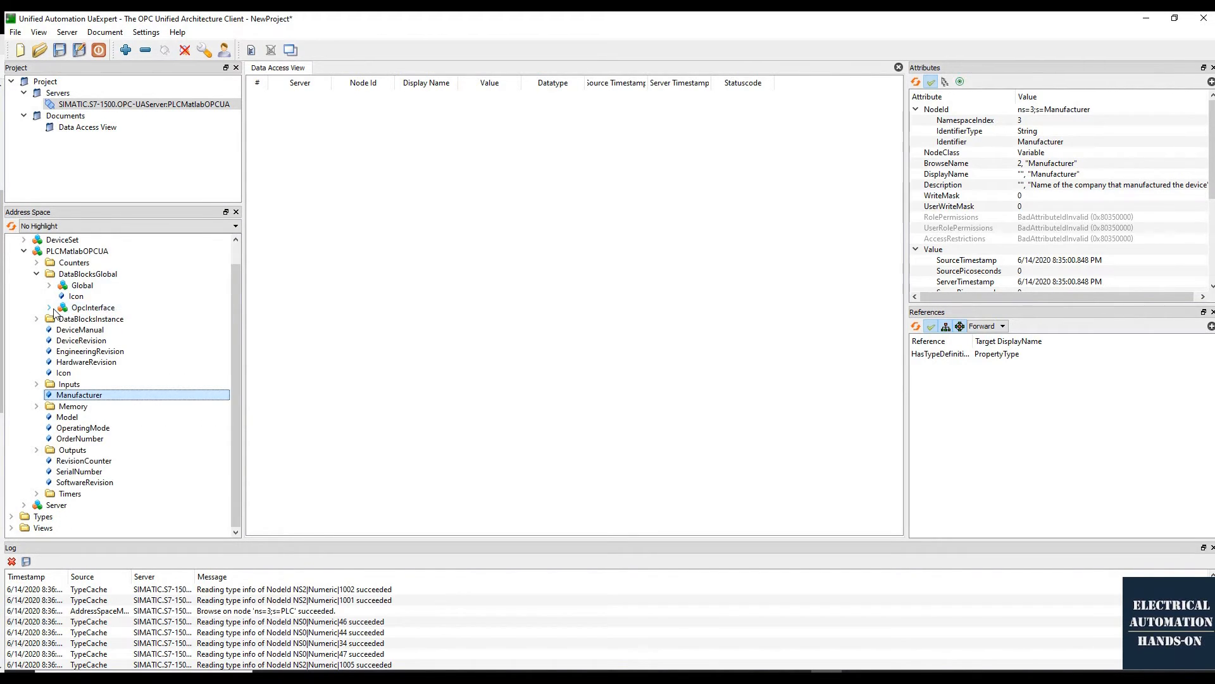
{"action": "left_click", "coordinate": [50, 308]}
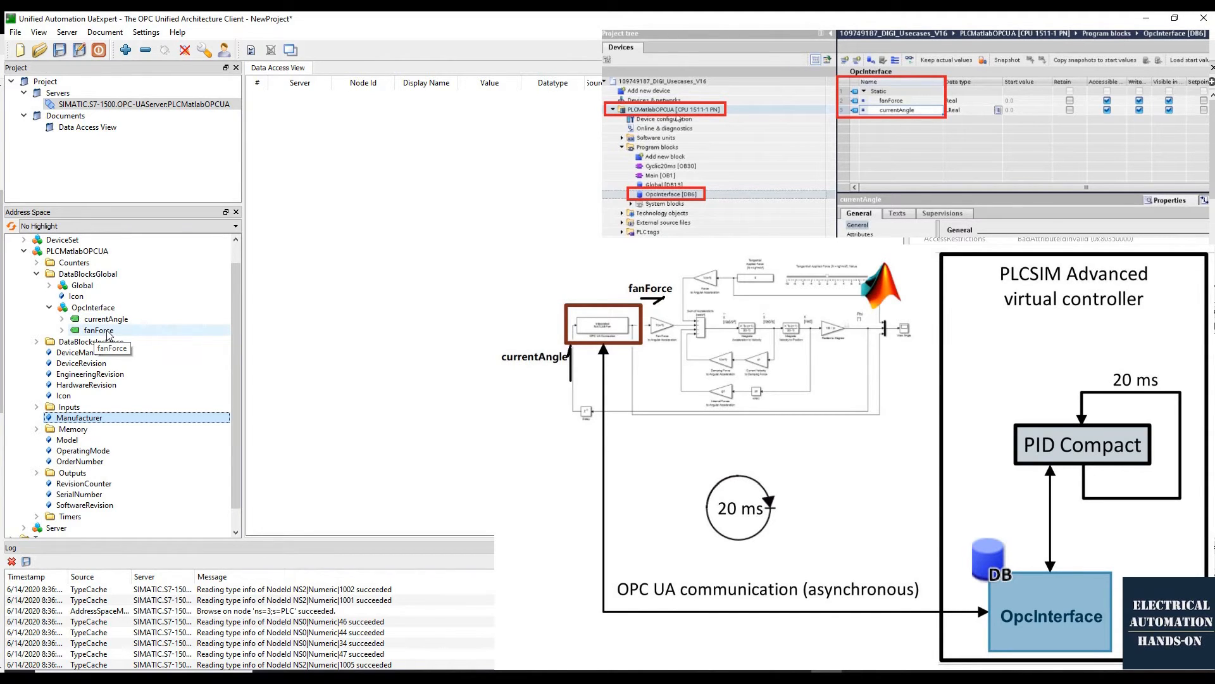
Add the OpcInterface variables currentAngle and fanForce to the Data Access View.
{"action": "left_click", "coordinate": [110, 321]}
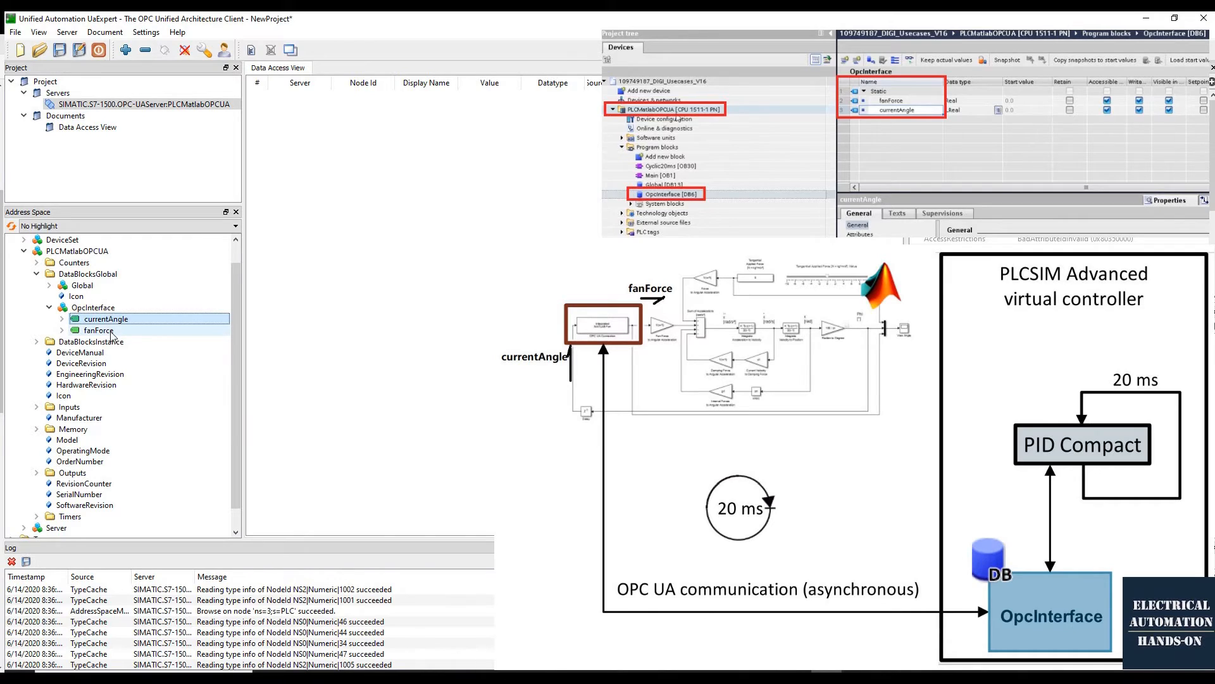
{"action": "left_click", "coordinate": [105, 329], "text": "ctrl"}
{"action": "left_click_drag", "start_coordinate": [105, 330], "coordinate": [370, 181]}
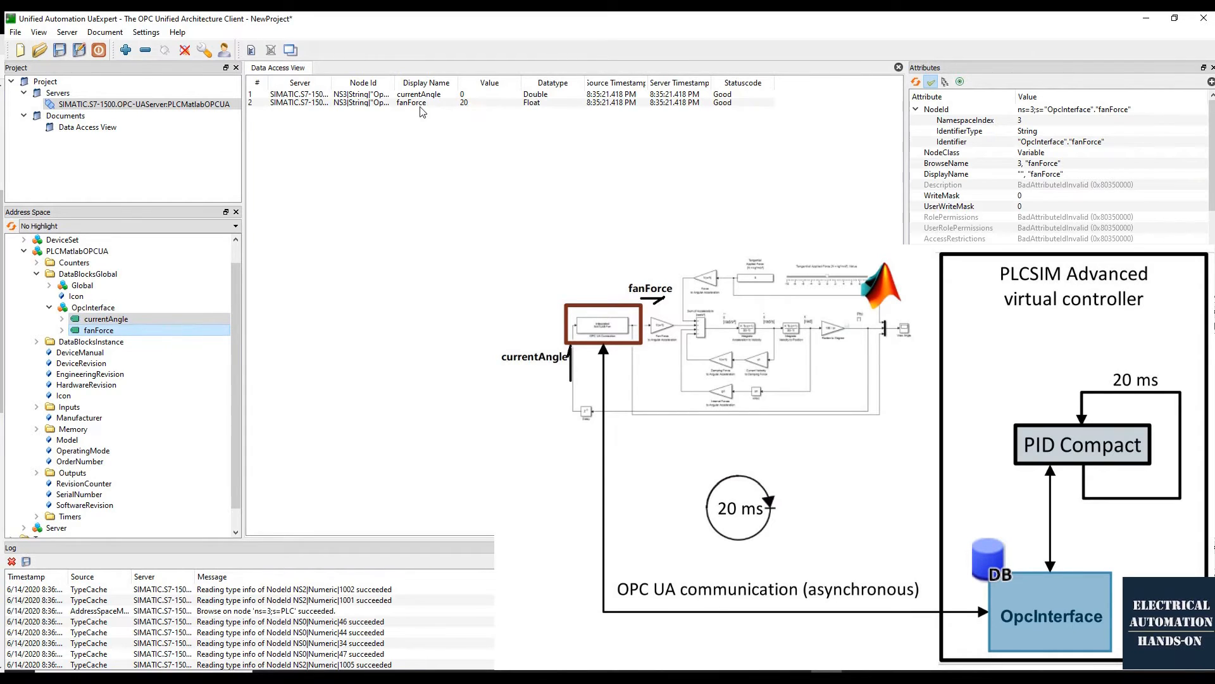
Widen the Data Access View and its columns so the full server names and node IDs of both variables are readable.
{"action": "left_click", "coordinate": [462, 96]}
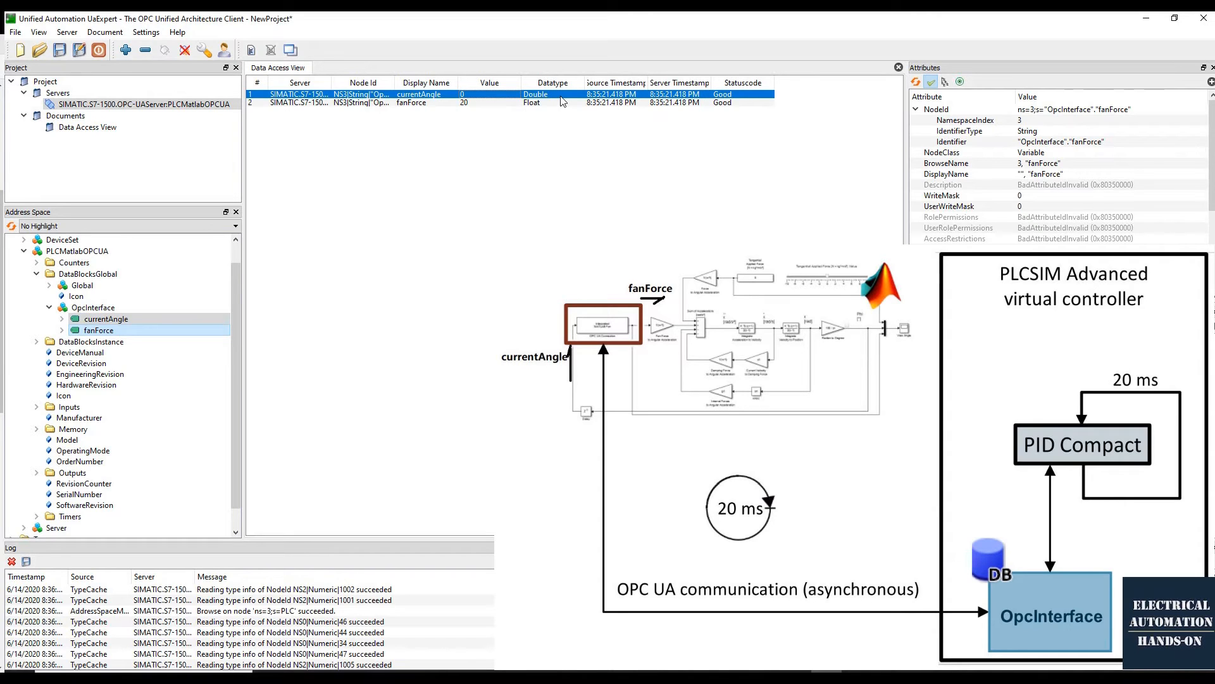
{"action": "left_click_drag", "start_coordinate": [332, 83], "coordinate": [472, 83]}
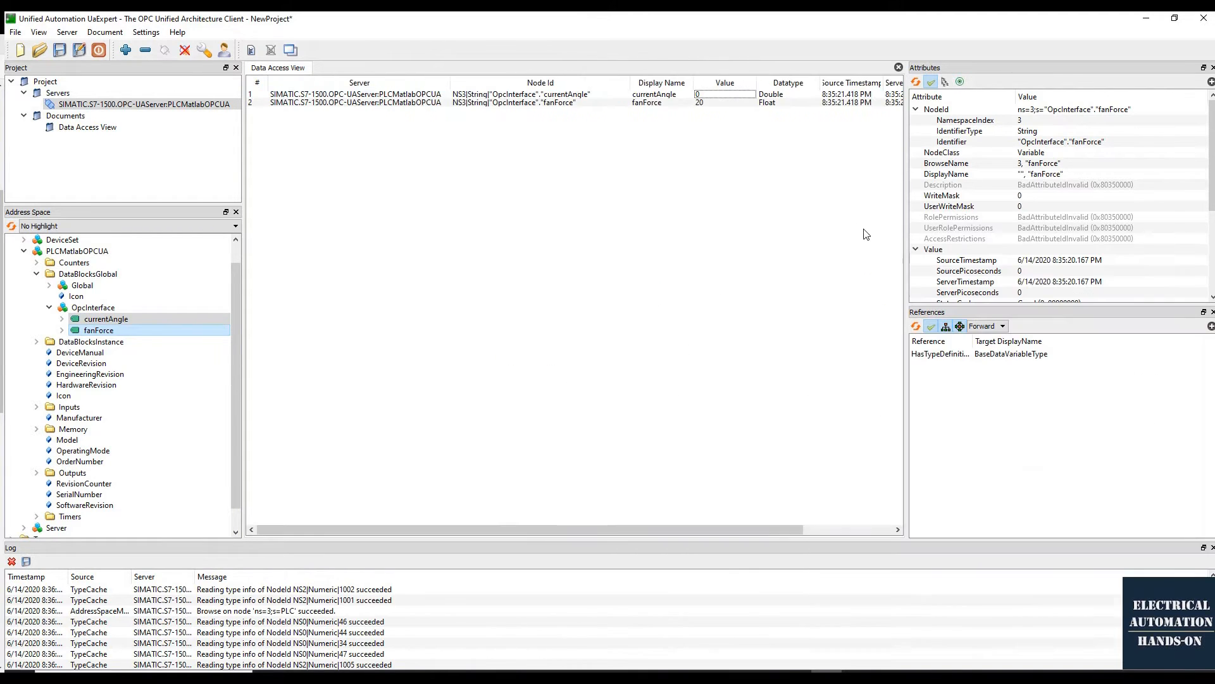
{"action": "left_click_drag", "start_coordinate": [906, 212], "coordinate": [988, 209]}
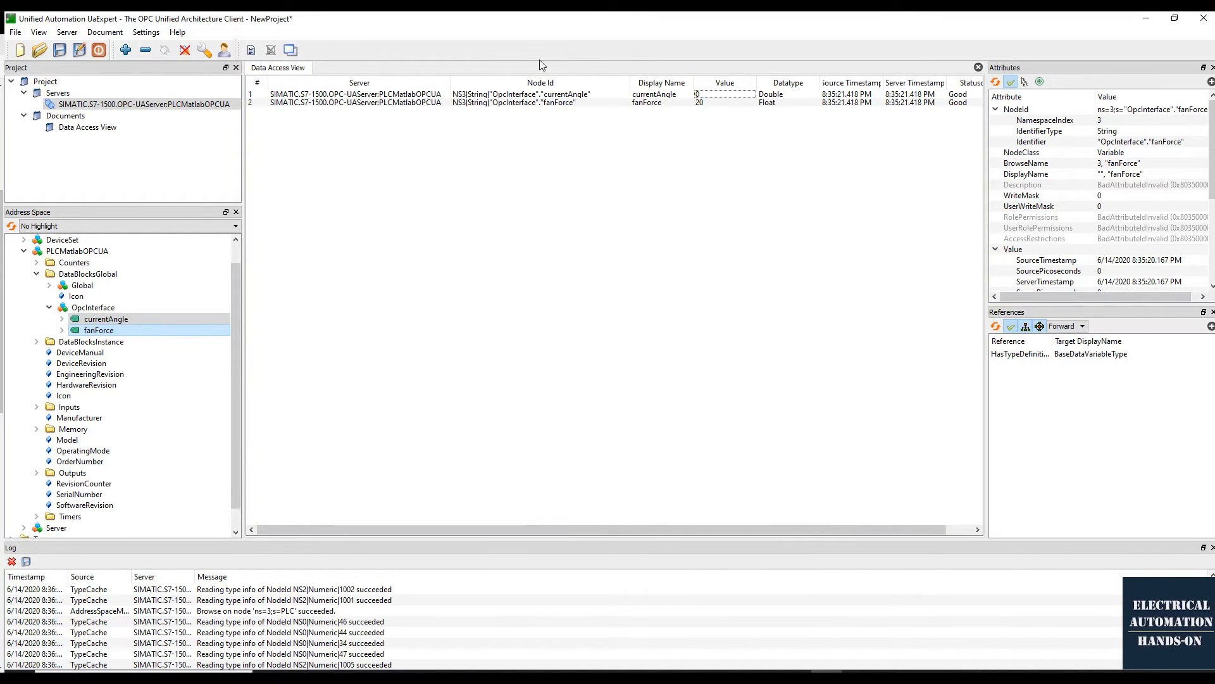
{"action": "left_click", "coordinate": [547, 280]}
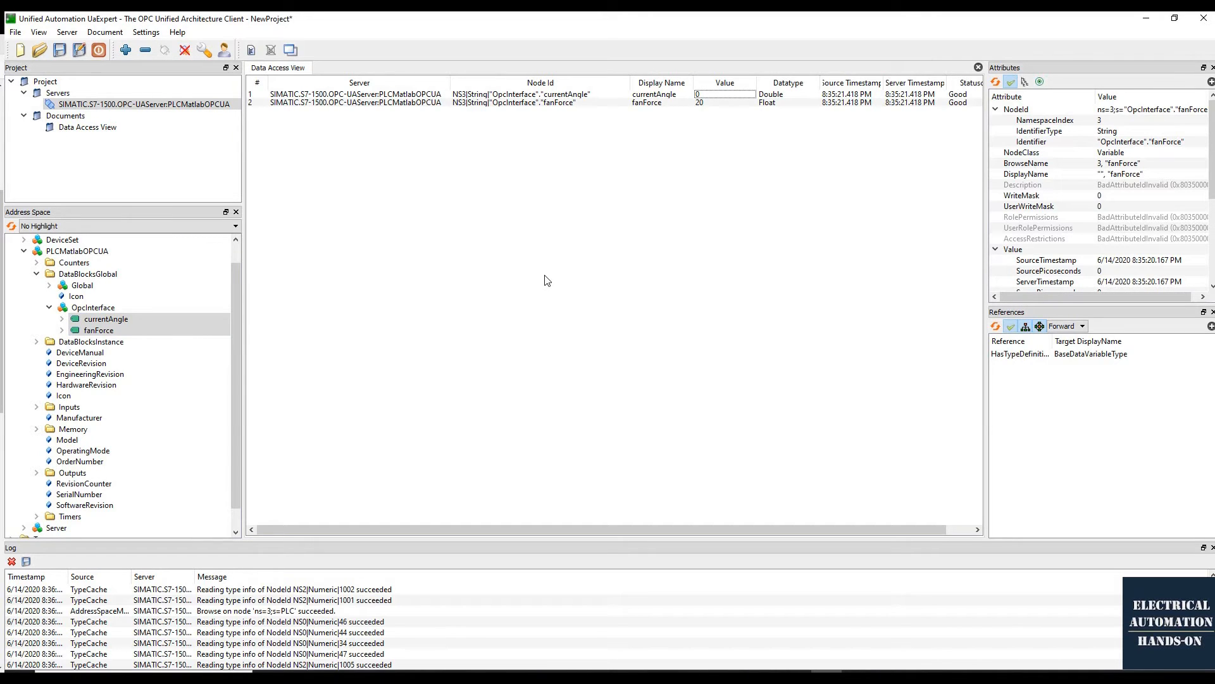
Minimize UaExpert and open the Simulink_Usecase2 folder inside 109749187_DIGI_Usecases_Simulink_PROJ_V10 in File Explorer to check its files.
{"action": "left_click", "coordinate": [1148, 19]}
{"action": "left_click", "coordinate": [423, 677]}
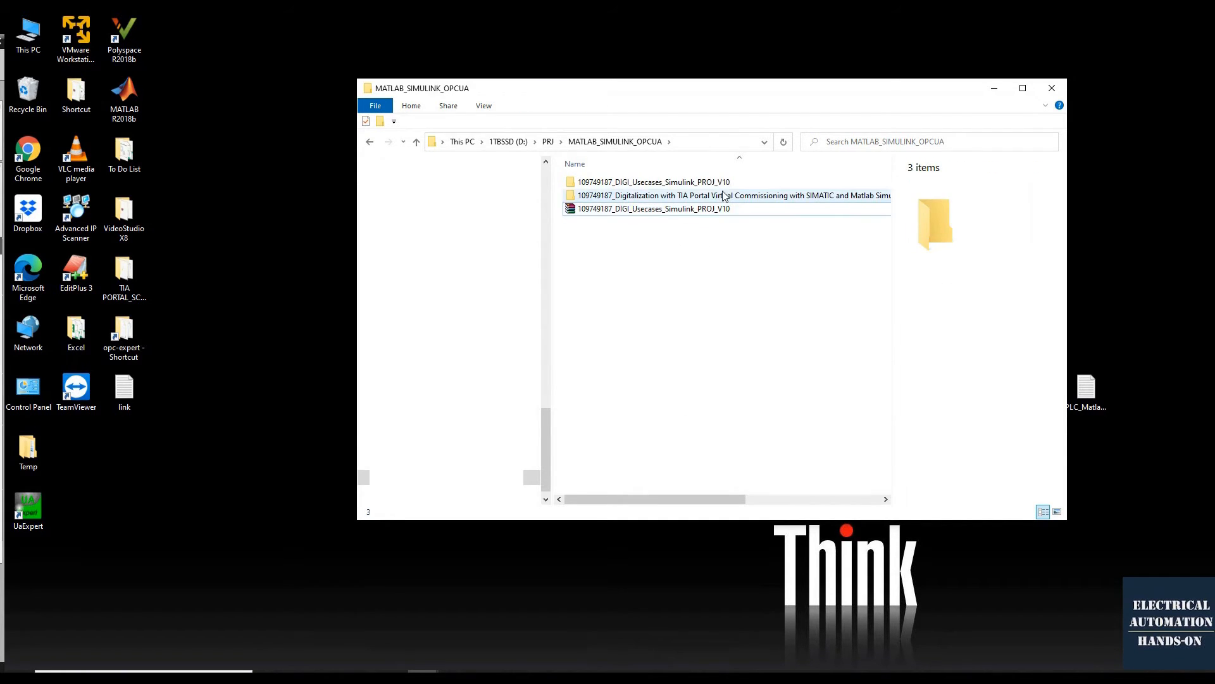
{"action": "double_click", "coordinate": [690, 183]}
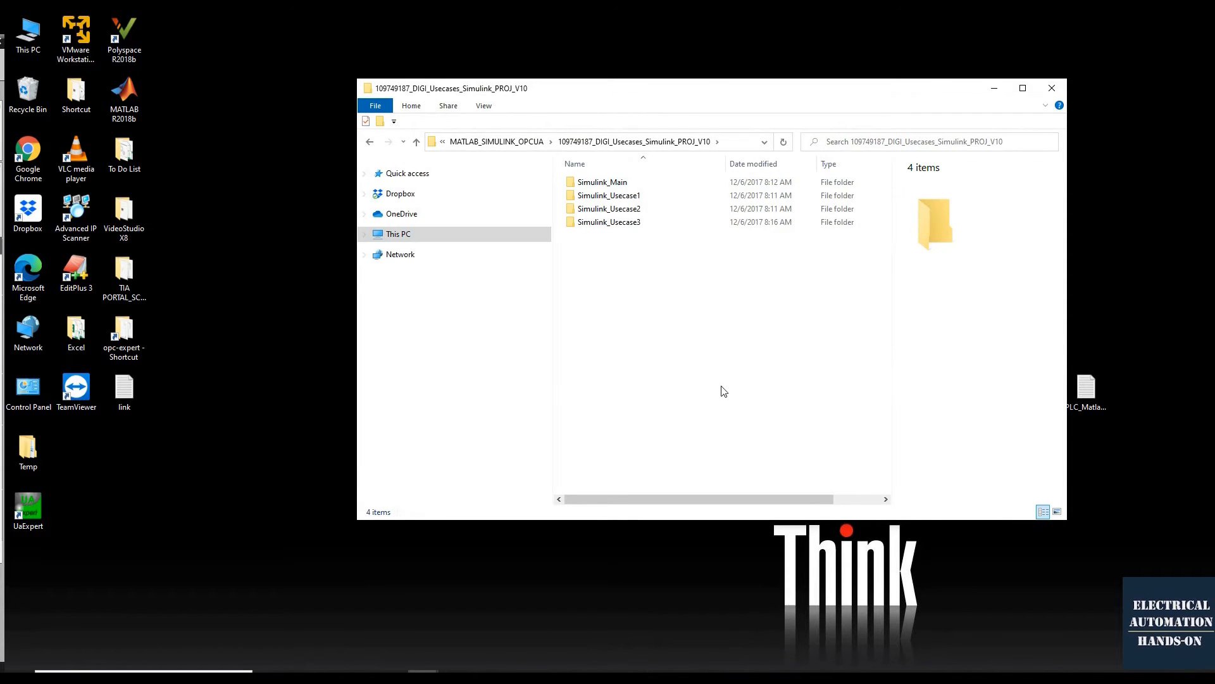
{"action": "double_click", "coordinate": [630, 213]}
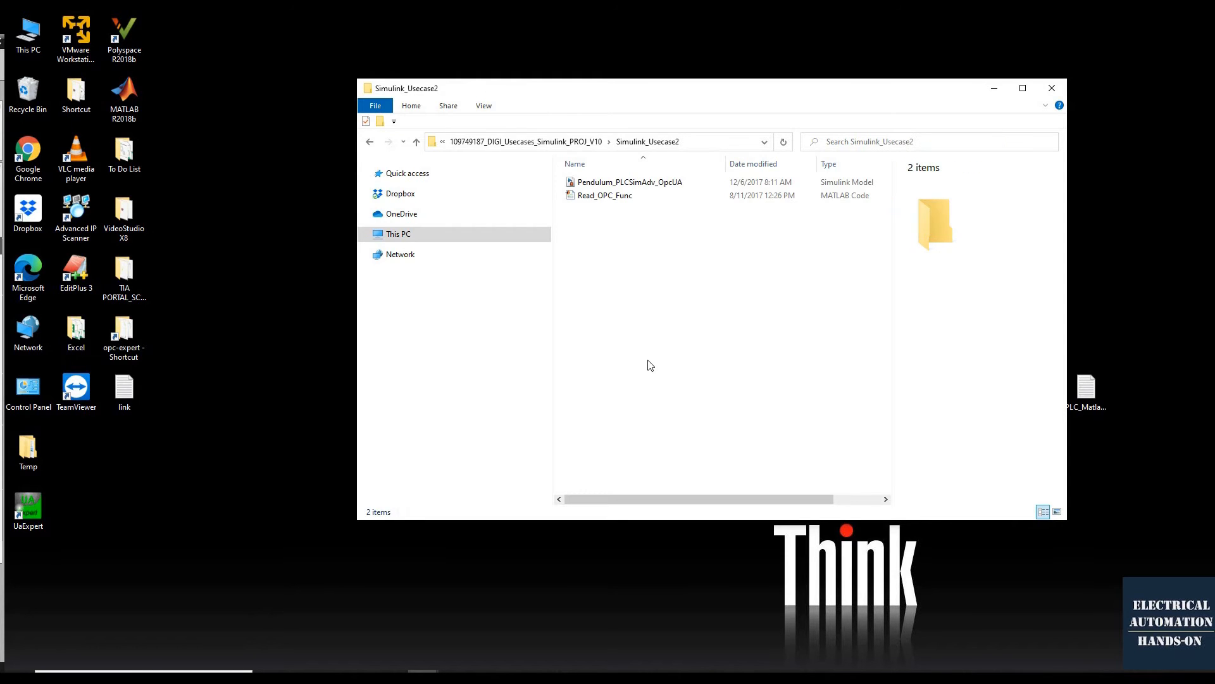
{"action": "left_click", "coordinate": [666, 185]}
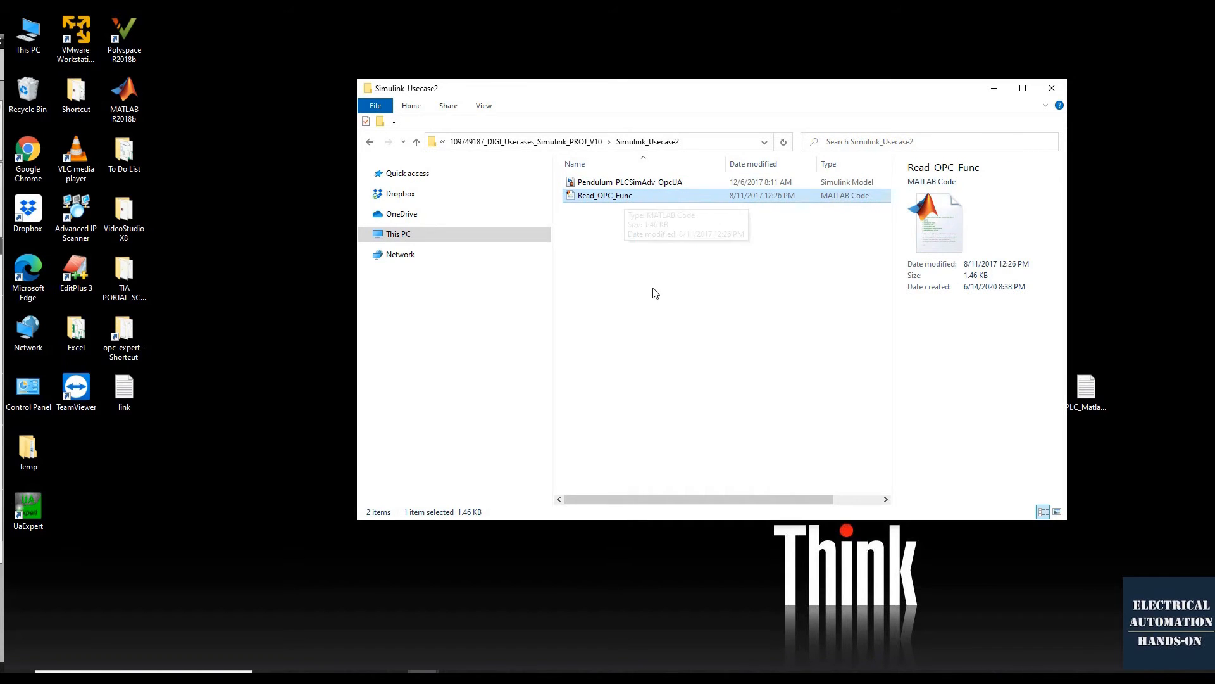
{"action": "left_click", "coordinate": [639, 260]}
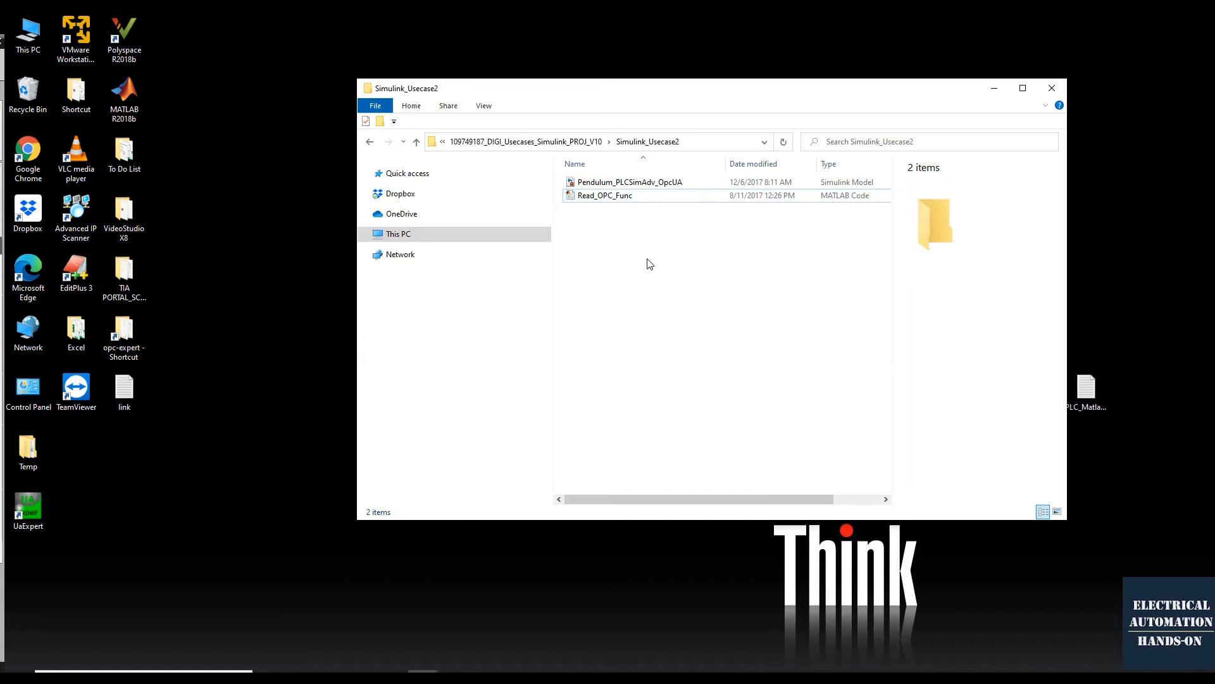
Start MATLAB R2018b and minimize the File Explorer window.
{"action": "left_click", "coordinate": [135, 108]}
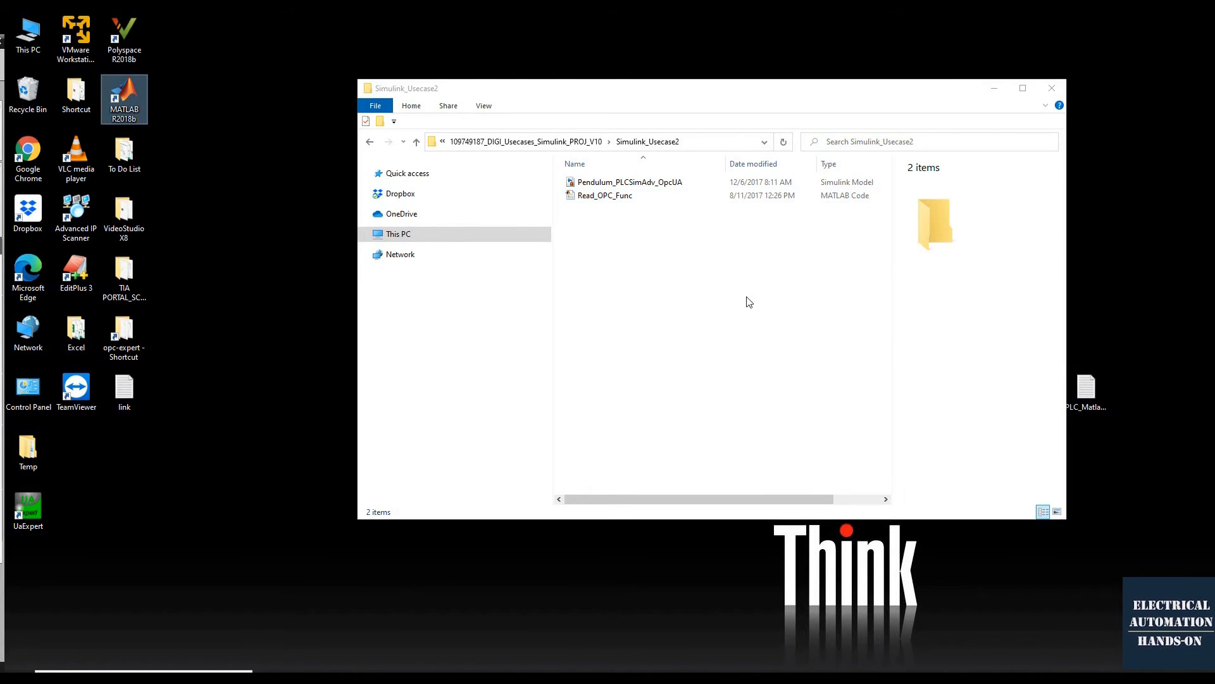
{"action": "left_click", "coordinate": [994, 88]}
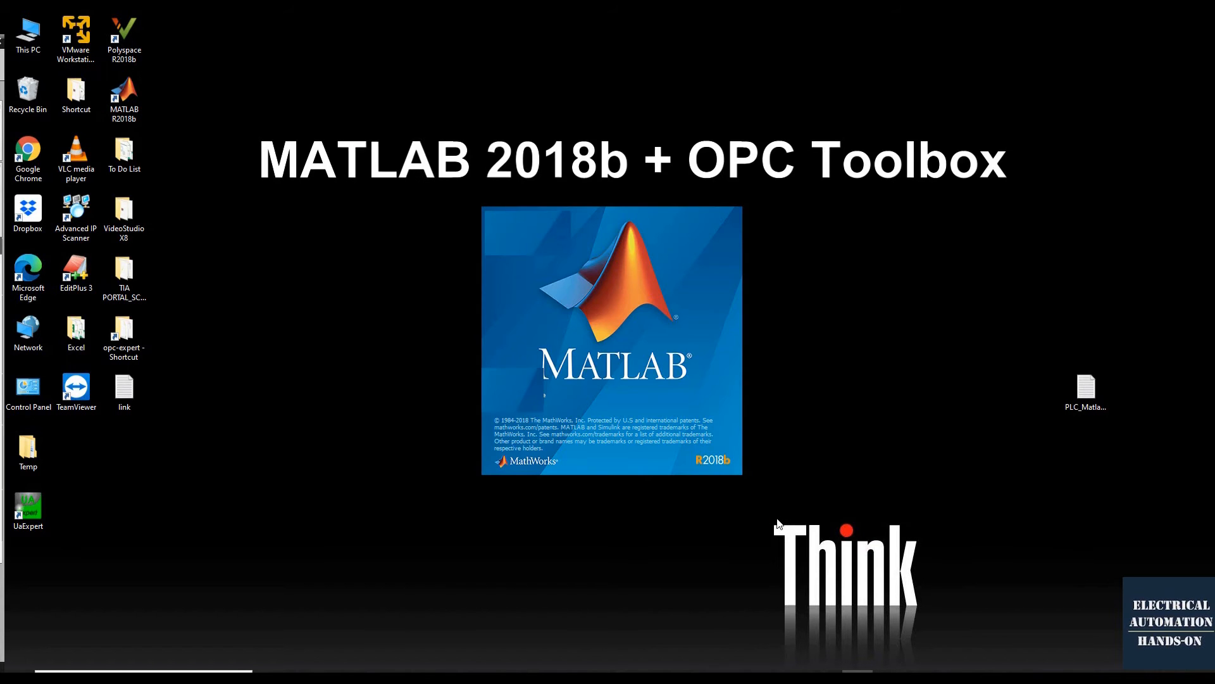